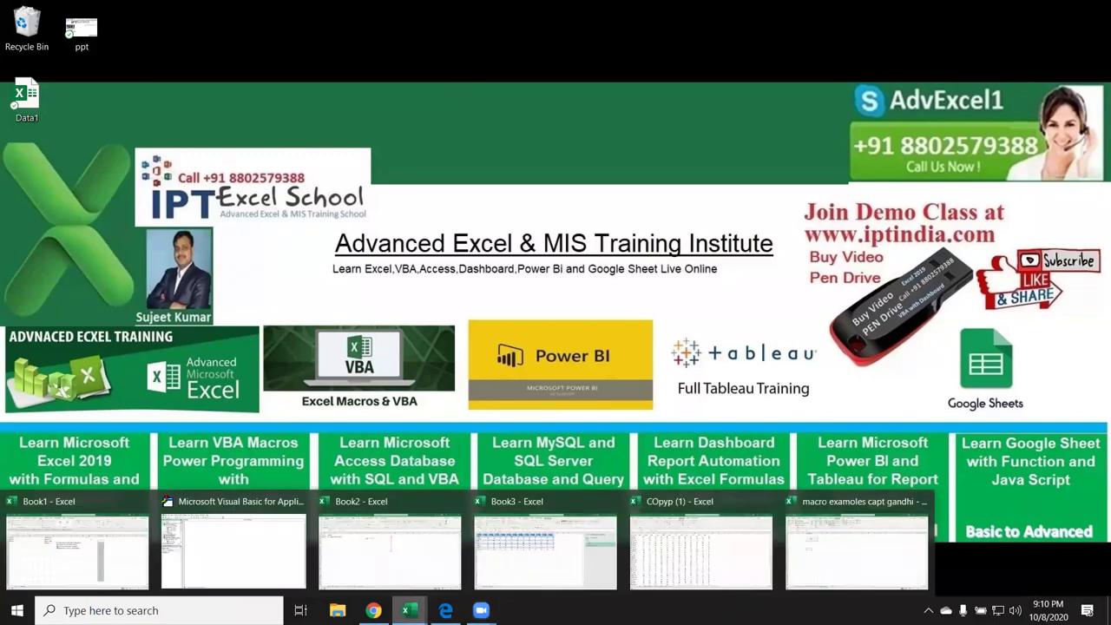
Bring the macro examples workbook window to the front from the taskbar
click(814, 566)
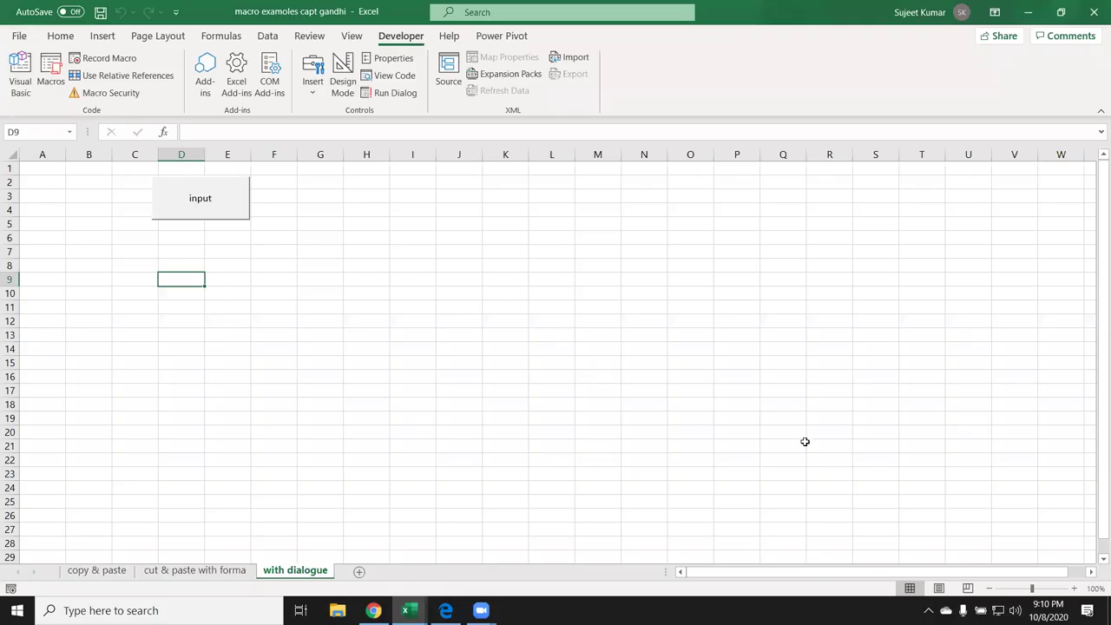
click(706, 364)
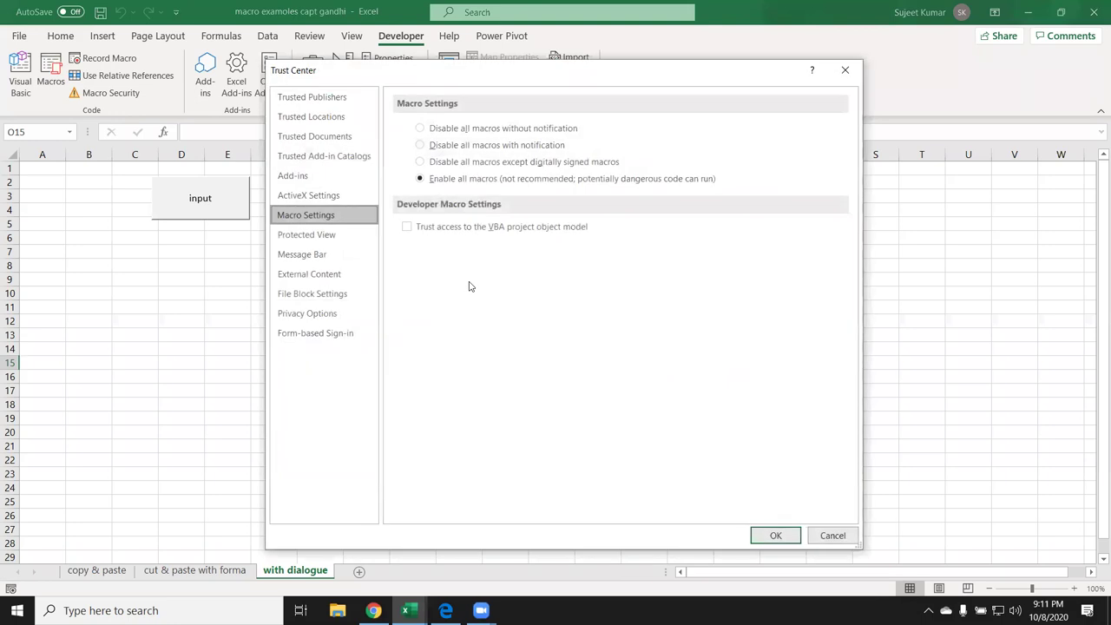
key(Return)
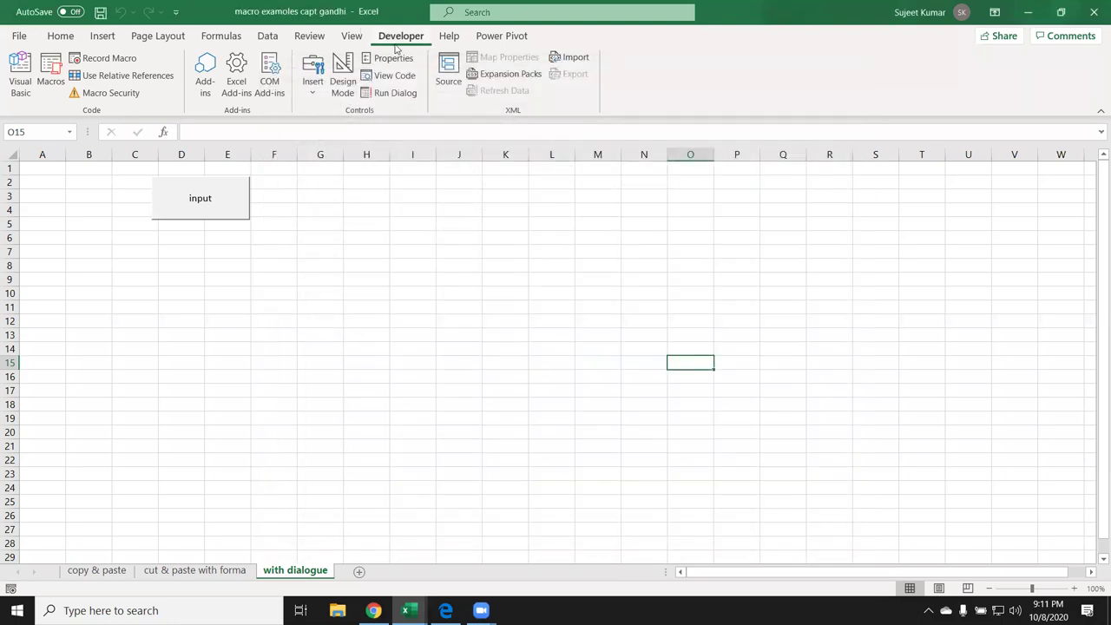
click(25, 37)
click(48, 570)
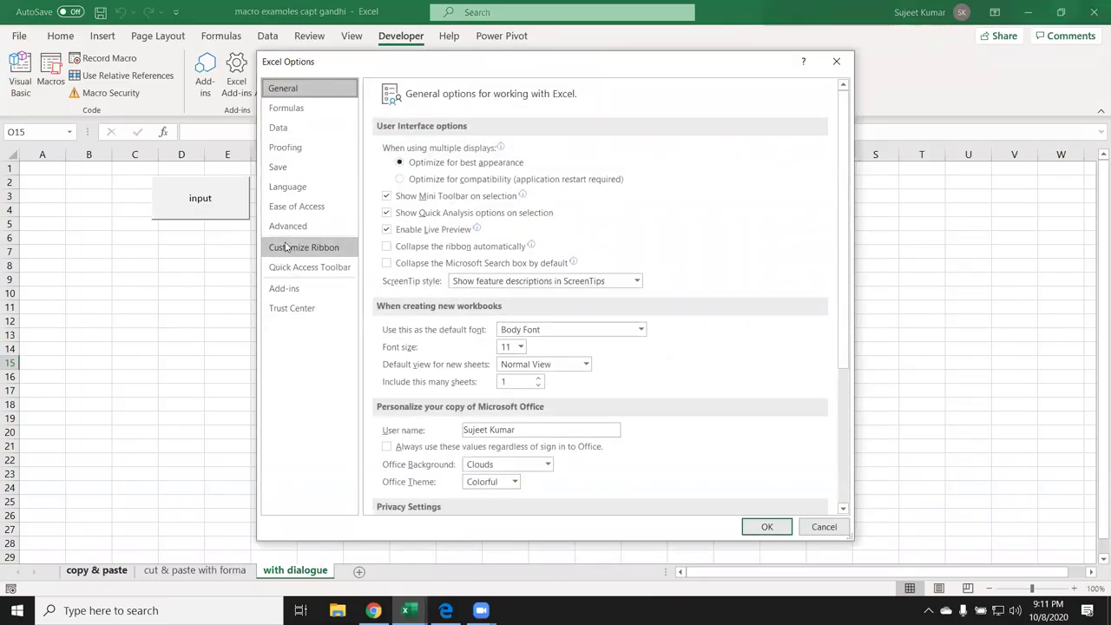
click(293, 249)
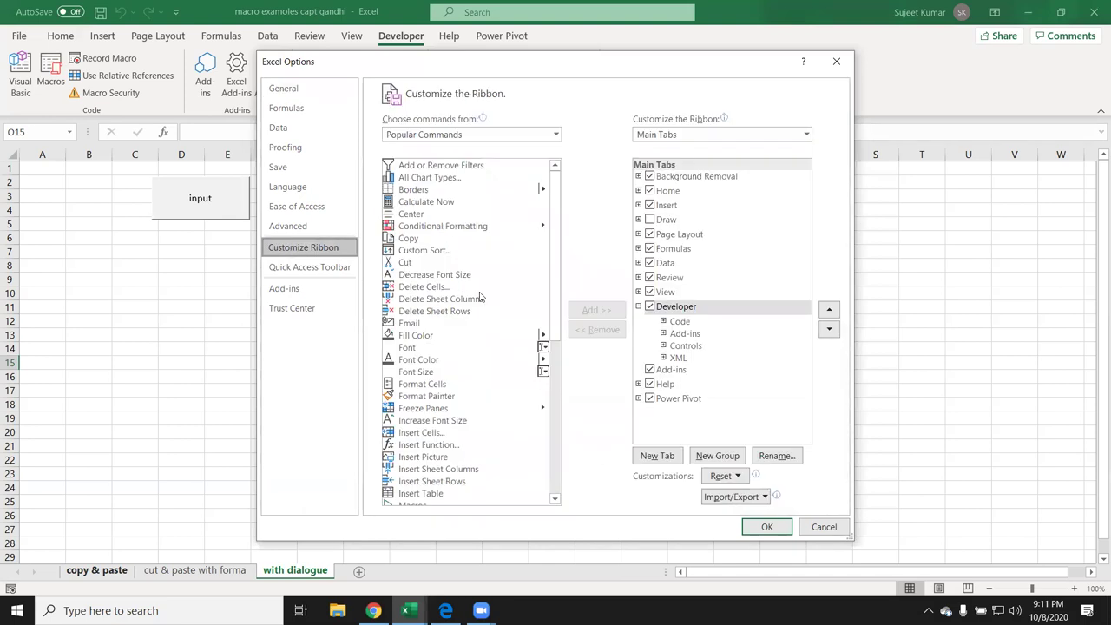
click(639, 306)
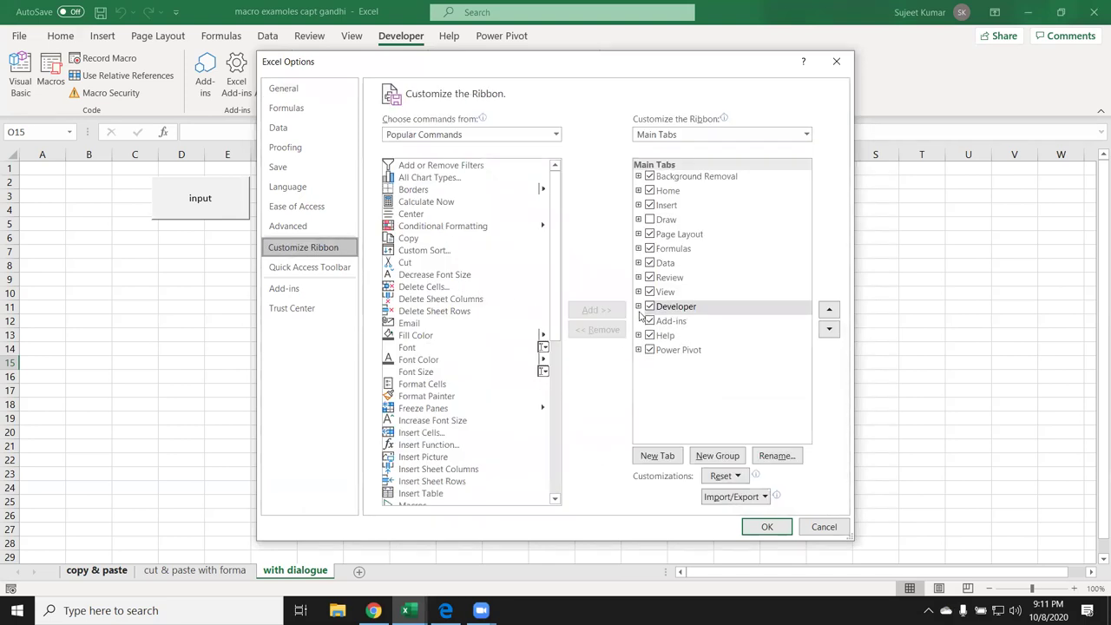
key(Return)
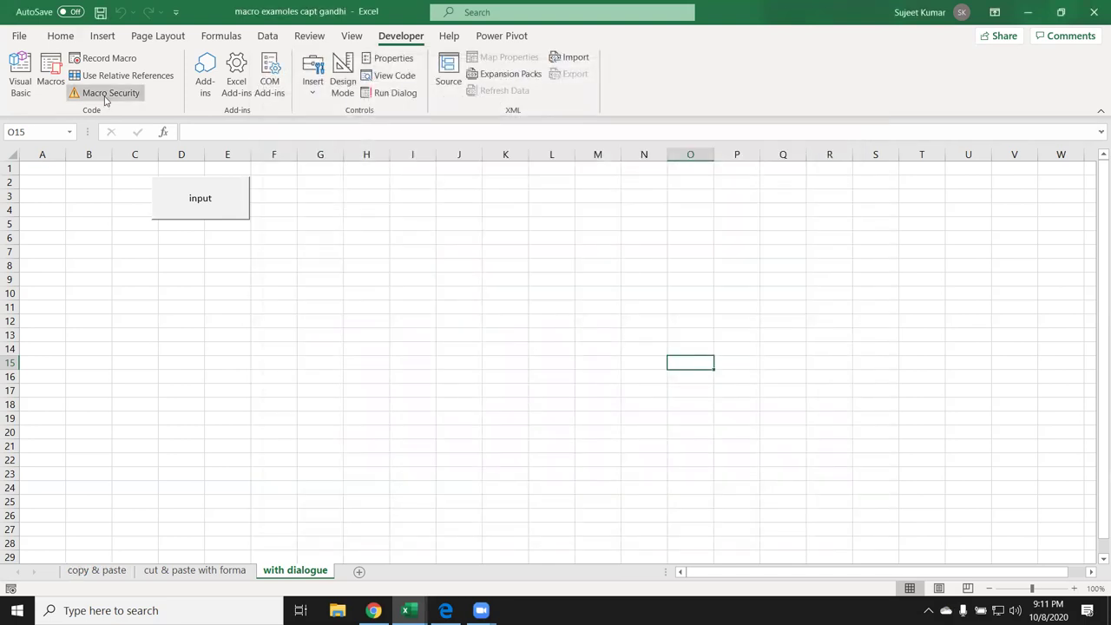
click(107, 93)
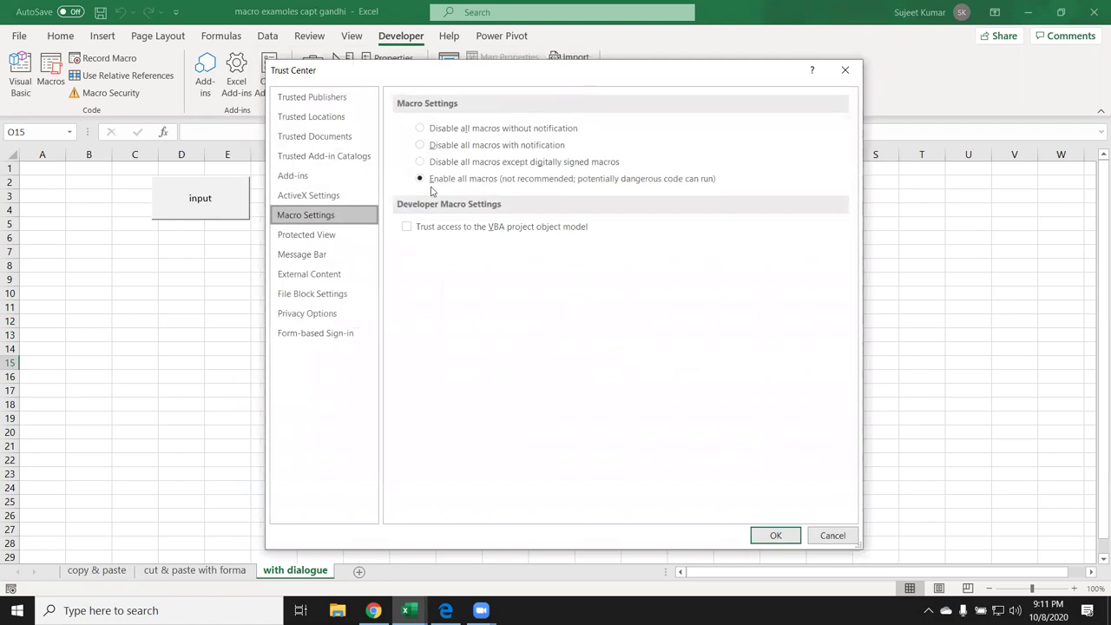
key(Return)
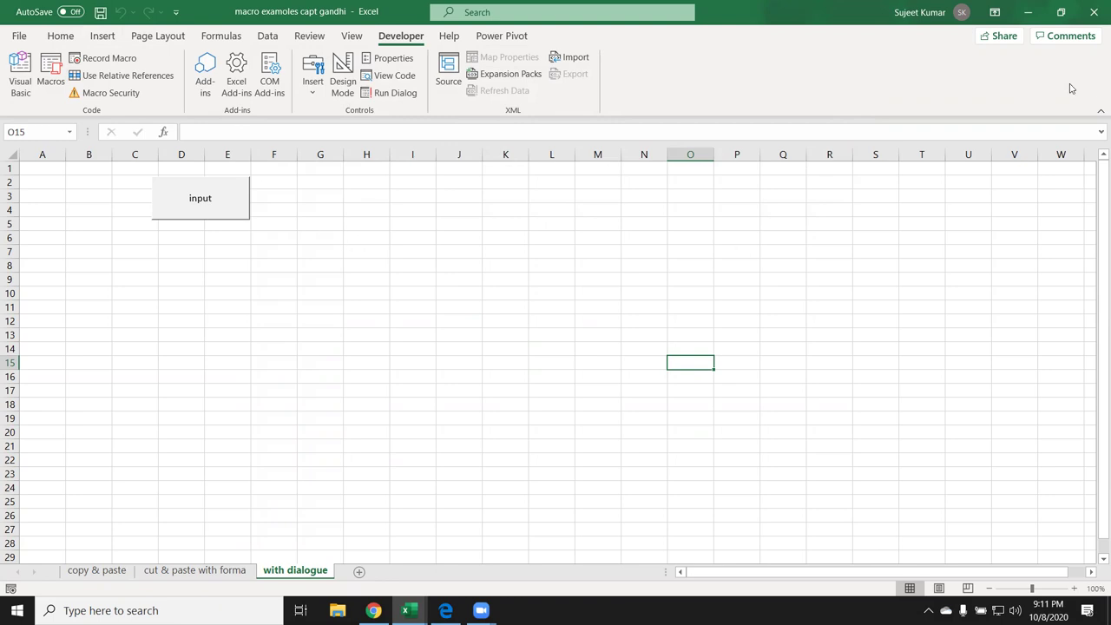
Close the macro examples, COpyp (1) and Book3 workbooks, discarding unsaved changes
click(1093, 13)
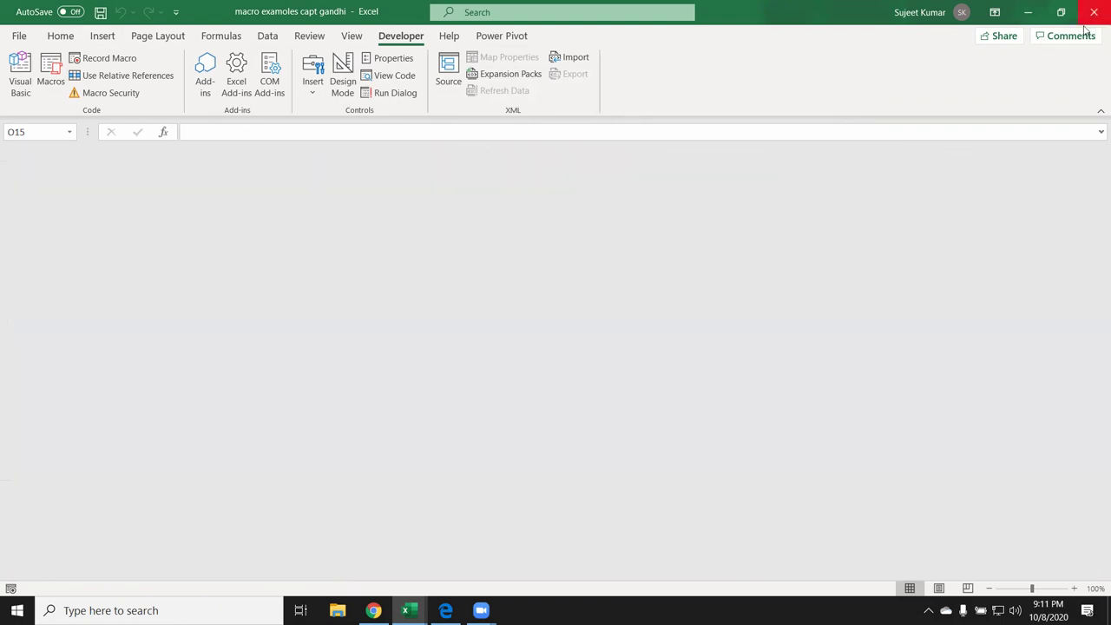
mouse_move(408, 610)
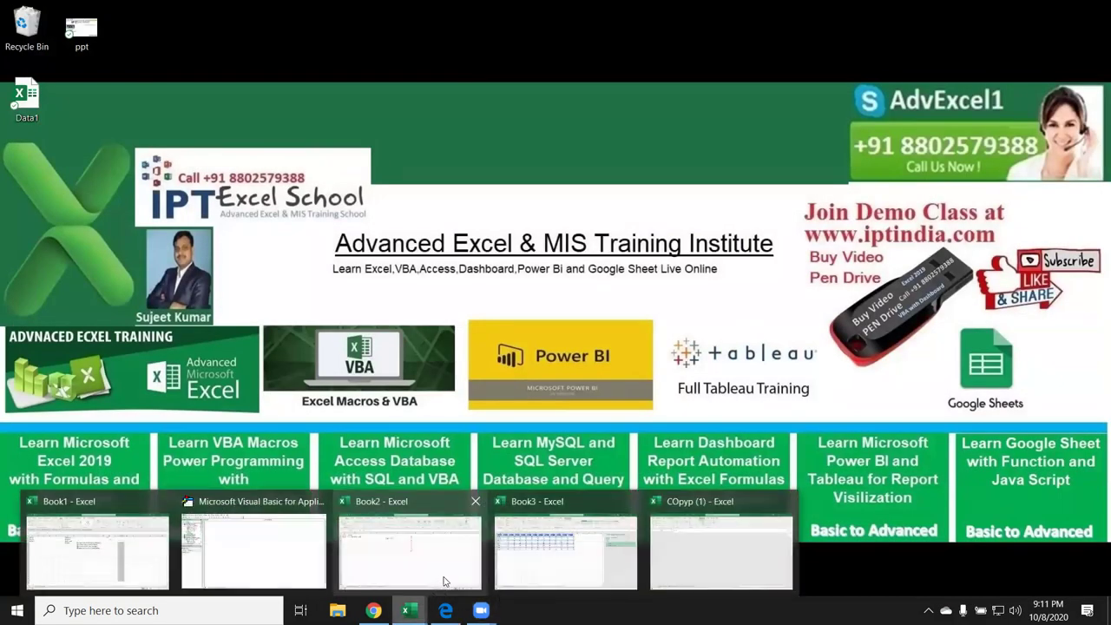
click(717, 552)
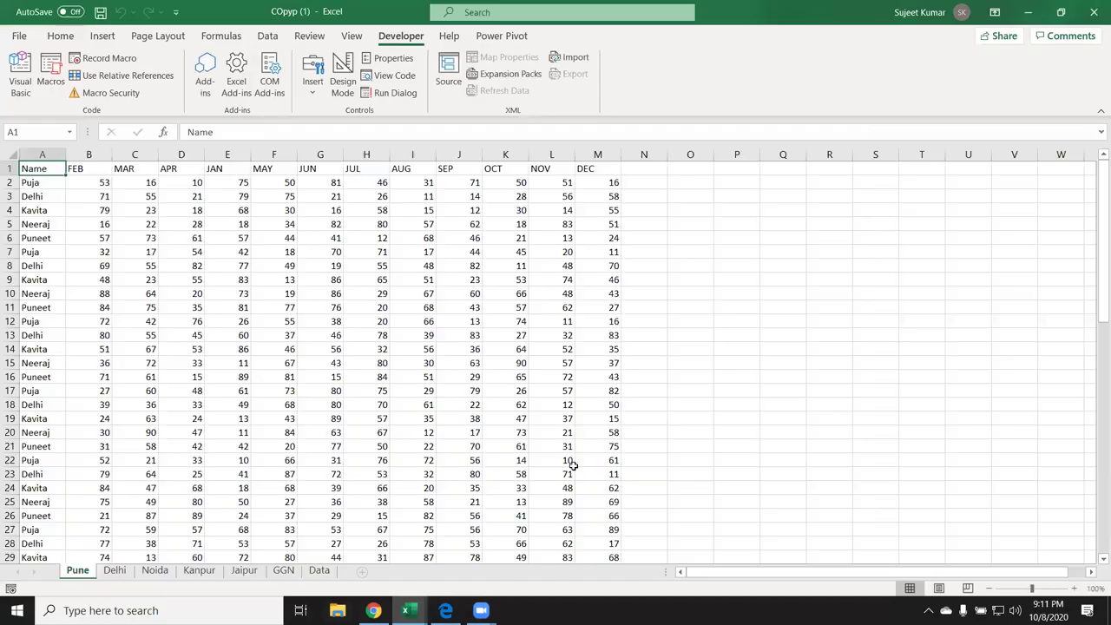
click(1093, 13)
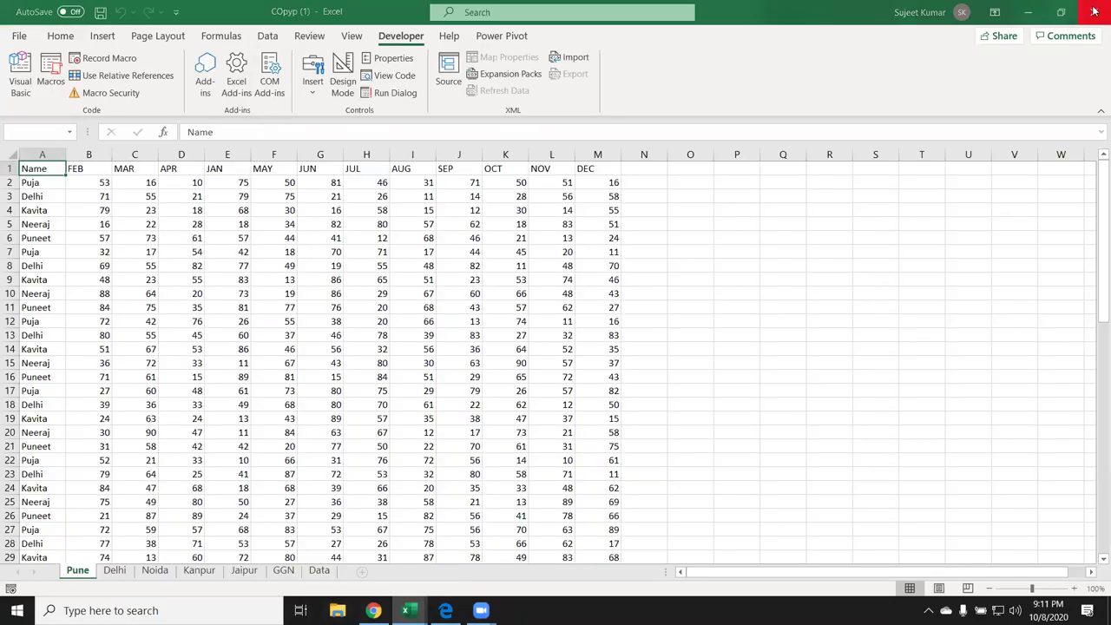
click(554, 336)
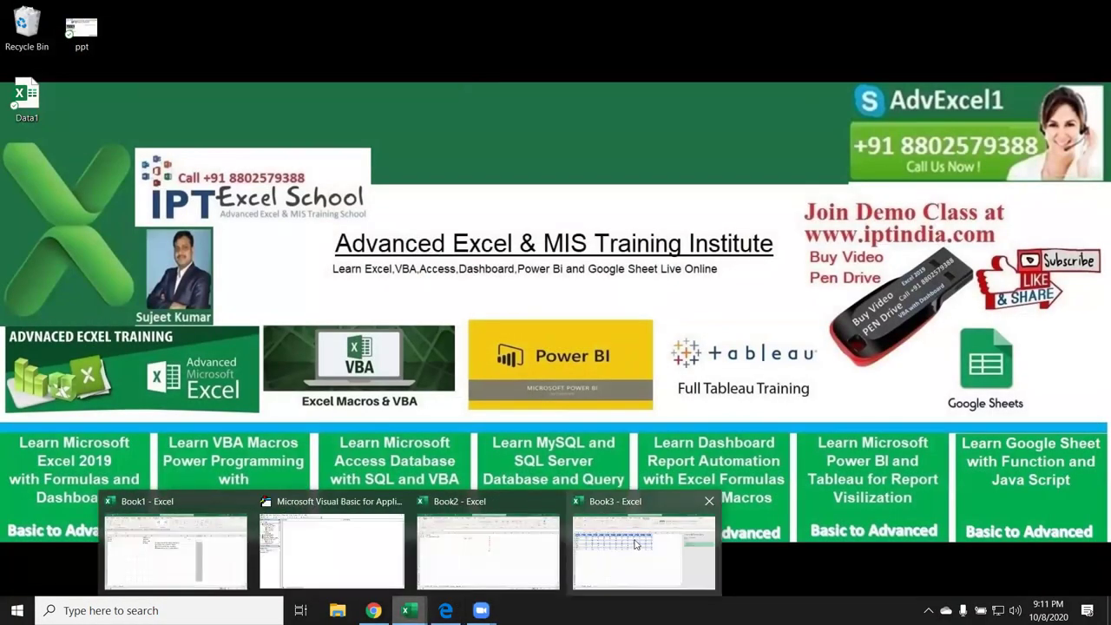
mouse_move(405, 610)
click(646, 542)
click(1094, 12)
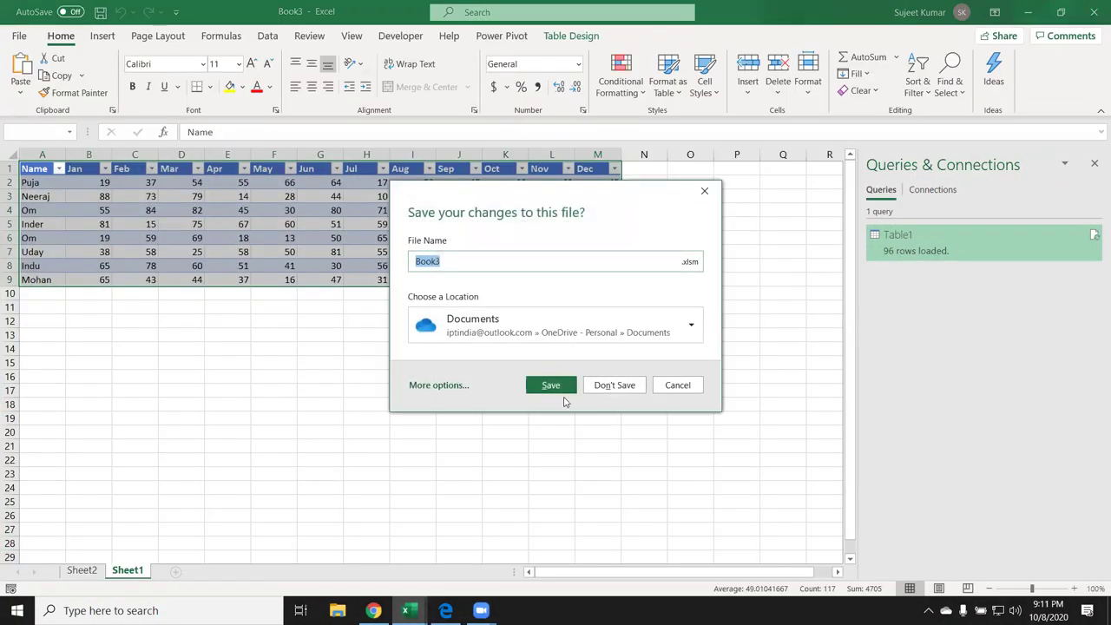
click(615, 389)
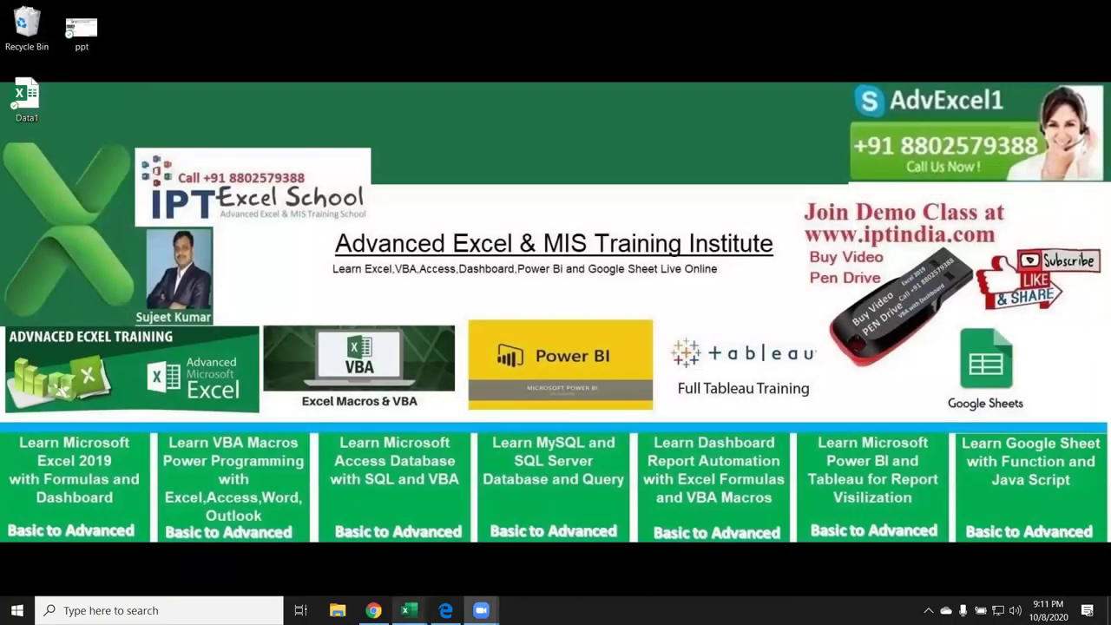
Close Book2 without saving, then bring Book1 forward on its Developer tab
click(574, 551)
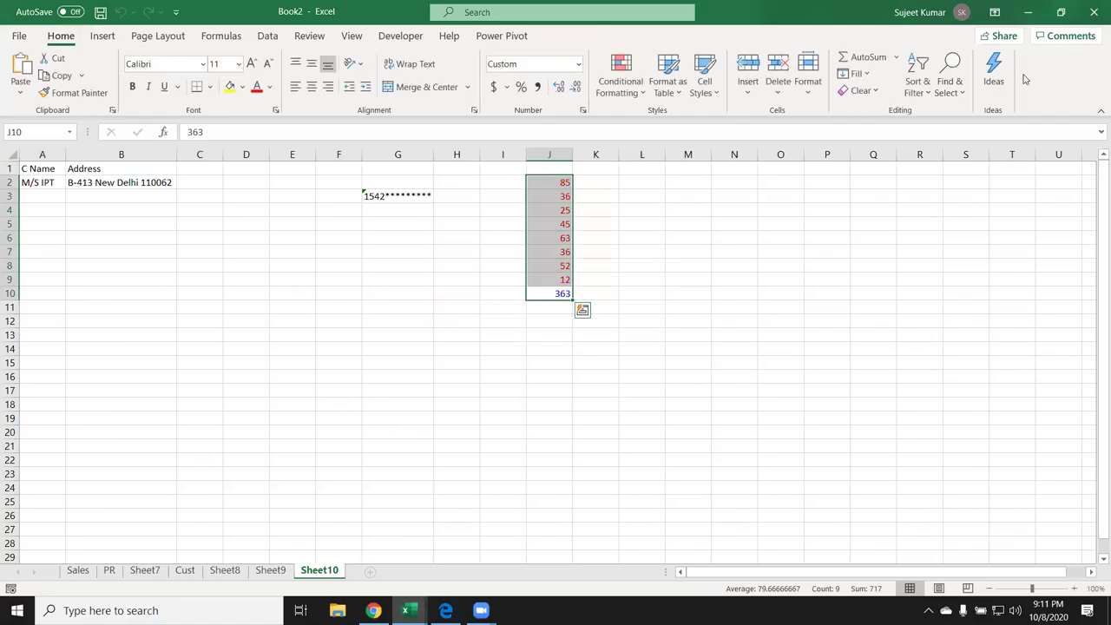
click(1094, 12)
click(616, 387)
mouse_move(405, 610)
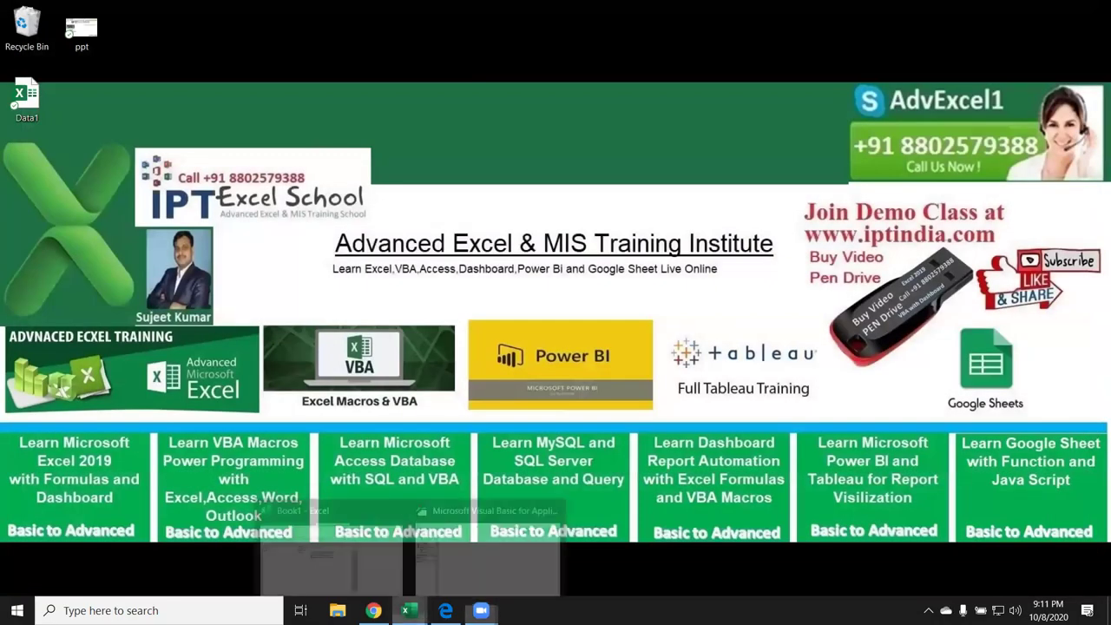
click(368, 568)
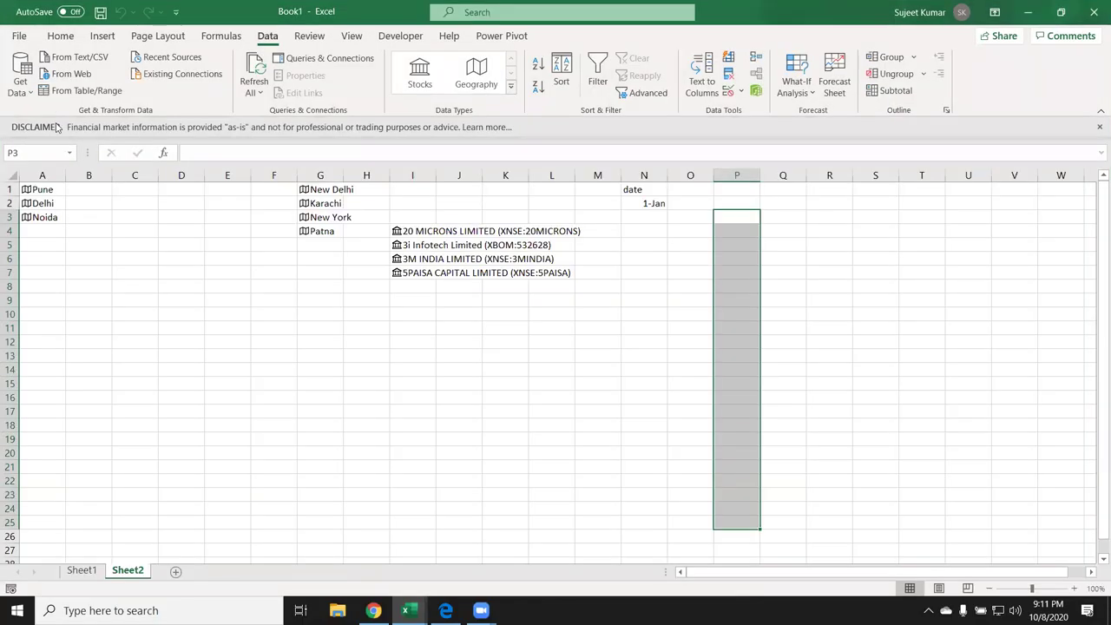
click(400, 35)
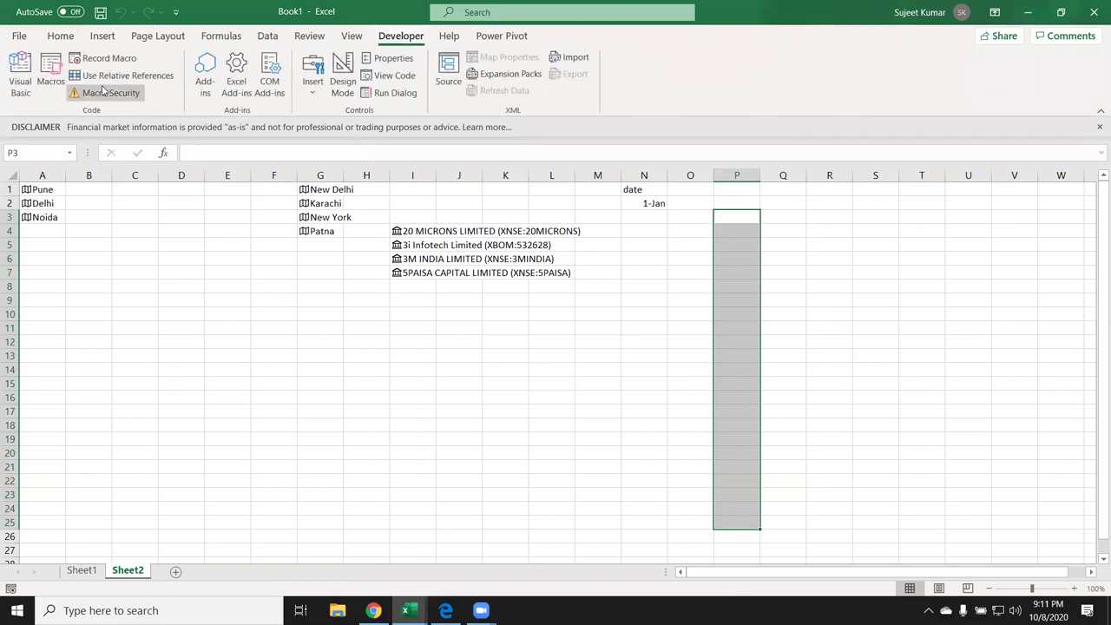
Open the VBA editor for Book1 and inspect ThisWorkbook and Module1
click(18, 77)
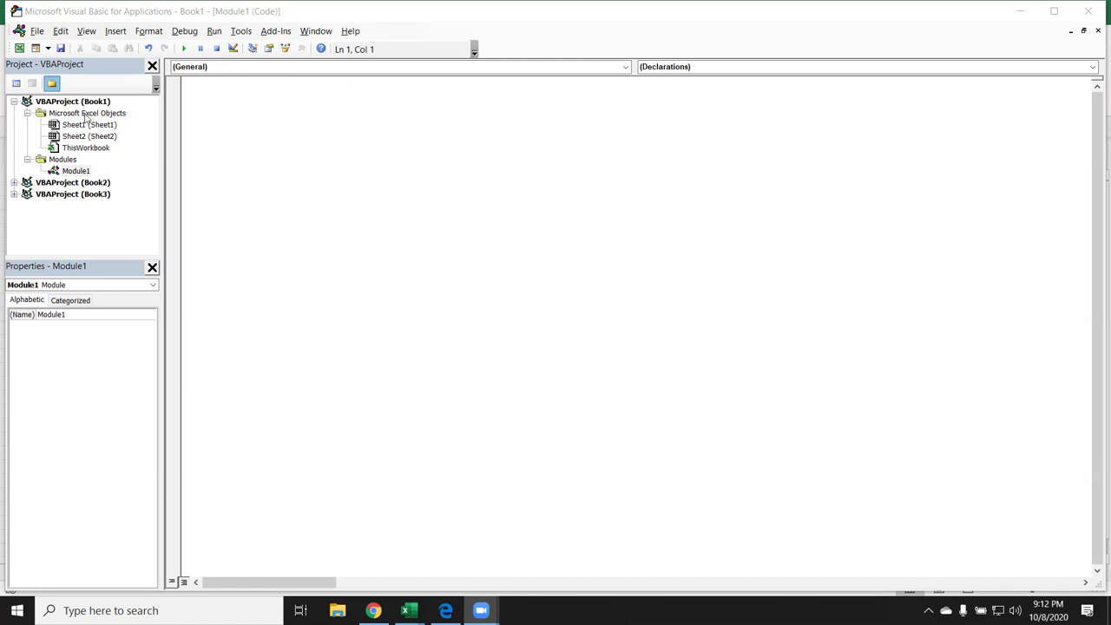
click(67, 148)
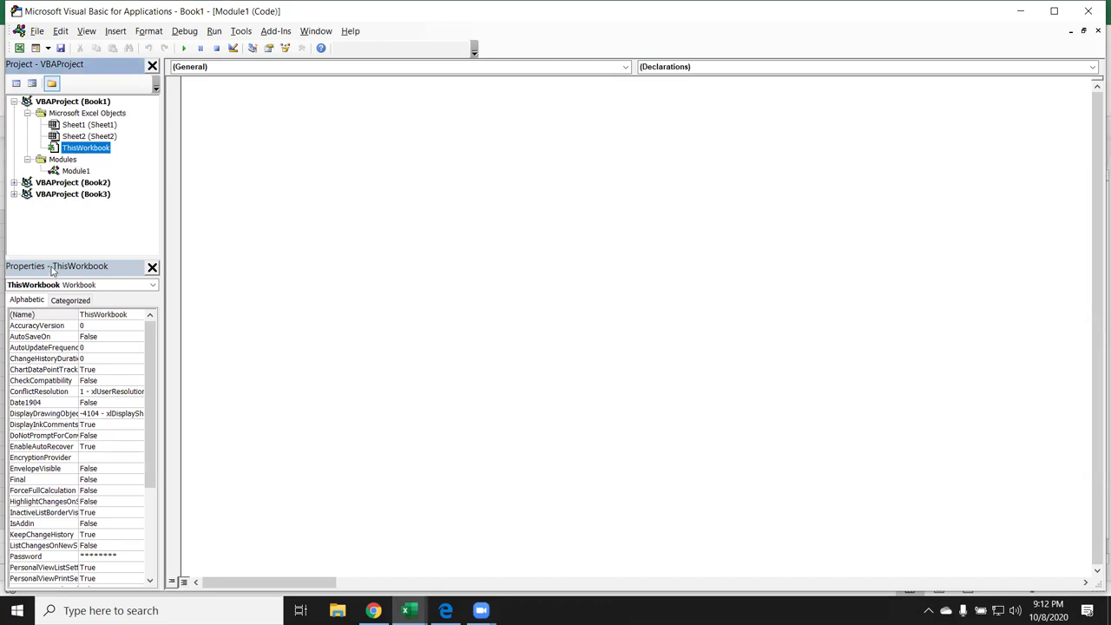
click(285, 154)
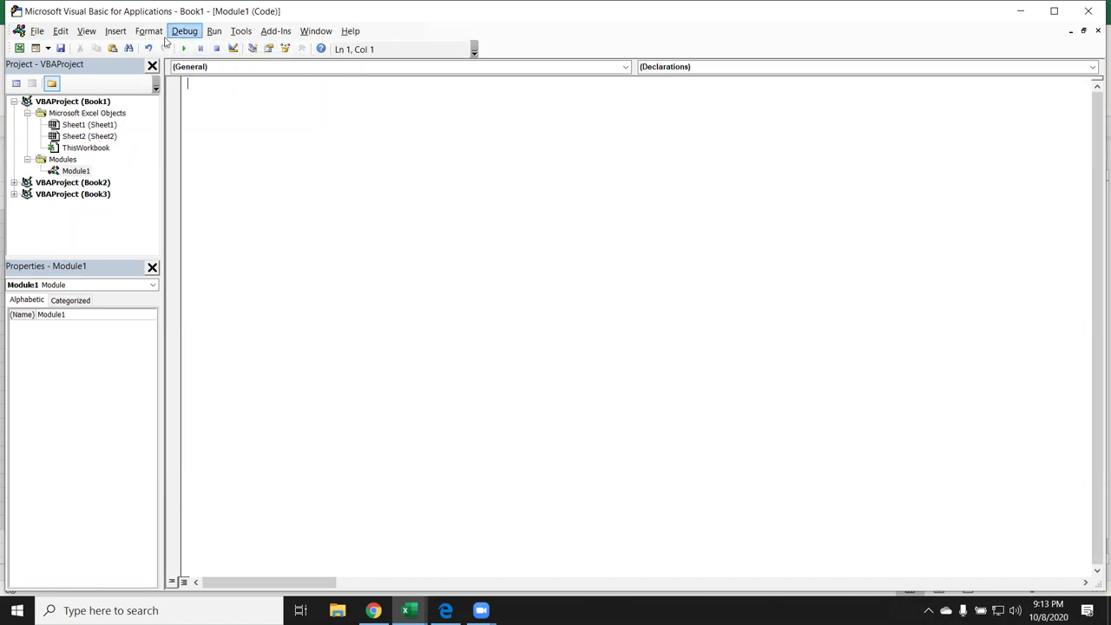
click(93, 35)
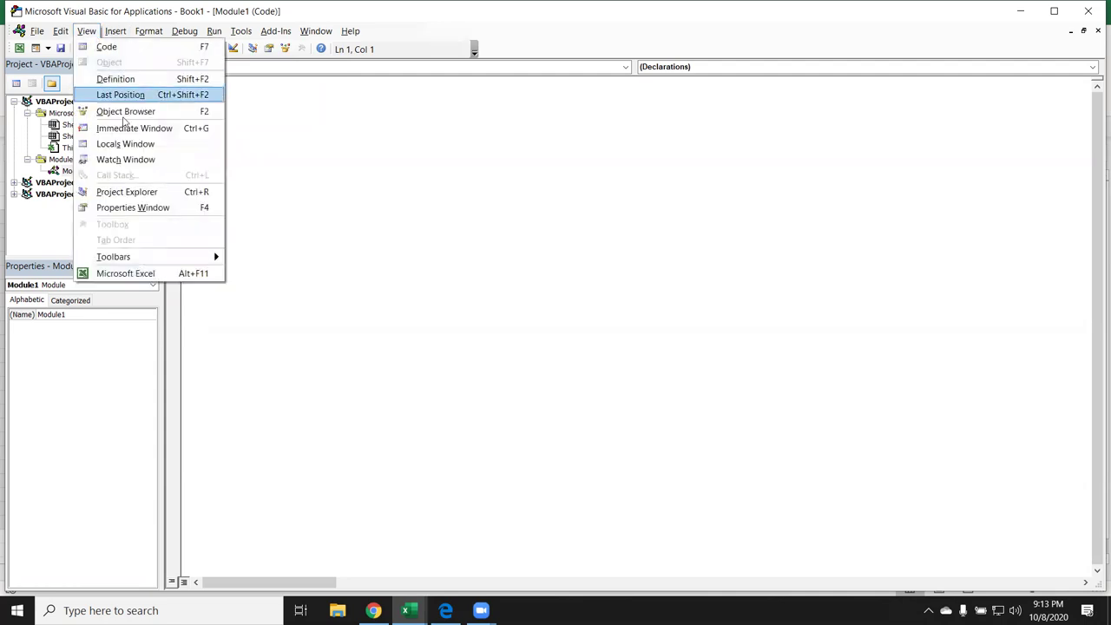
click(338, 262)
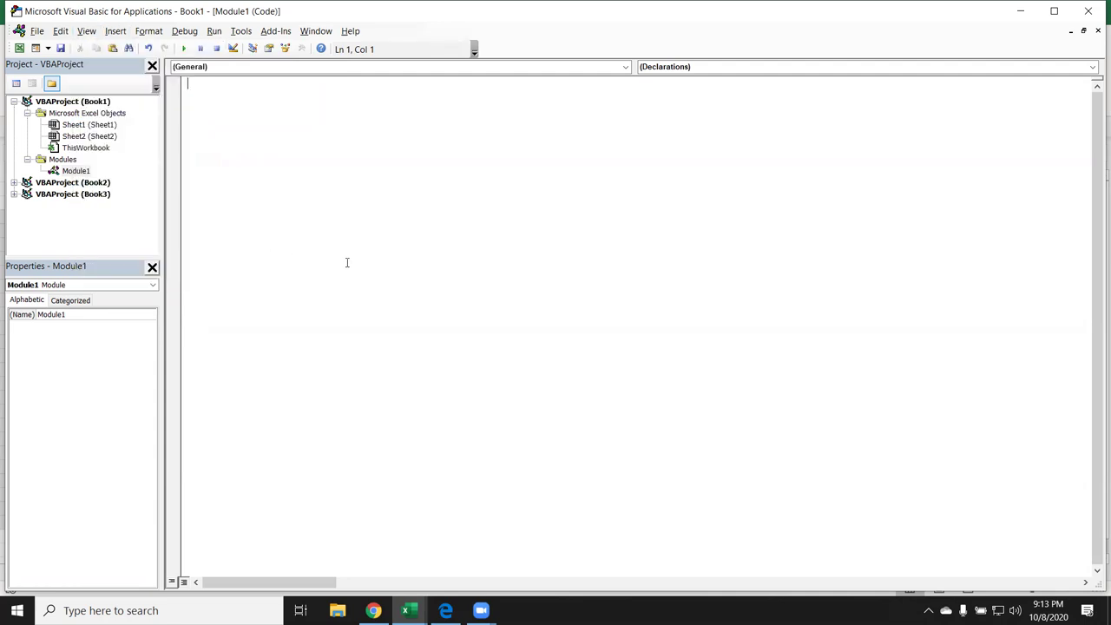
Expand and collapse the Book1, Book2 and Book3 project nodes in the Project Explorer
click(14, 101)
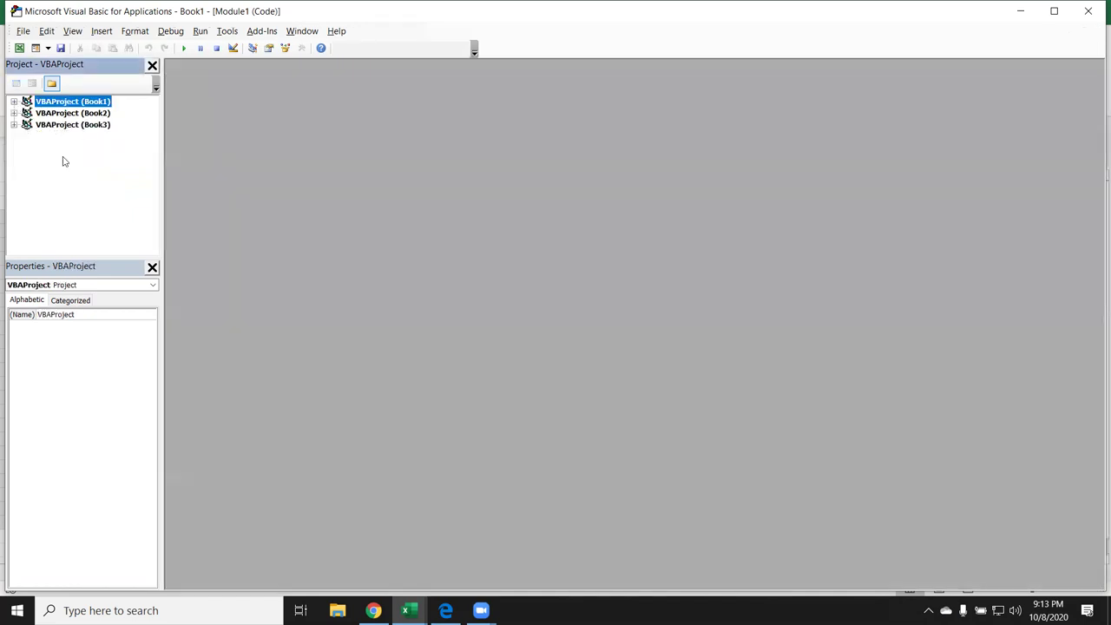
click(14, 124)
click(14, 113)
click(14, 102)
click(14, 101)
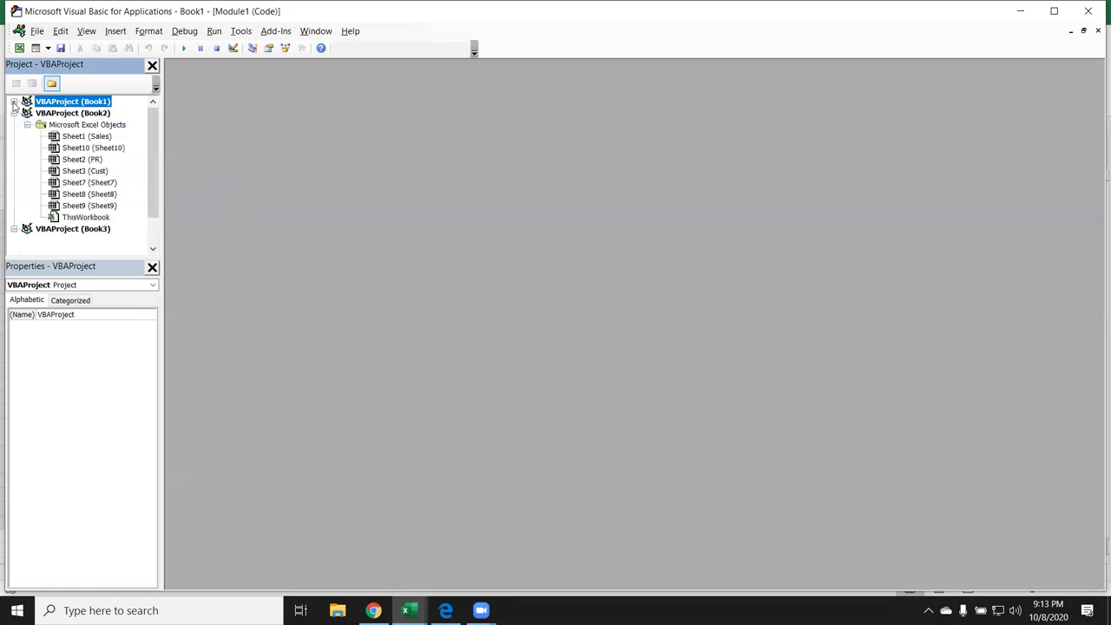
click(13, 113)
click(14, 124)
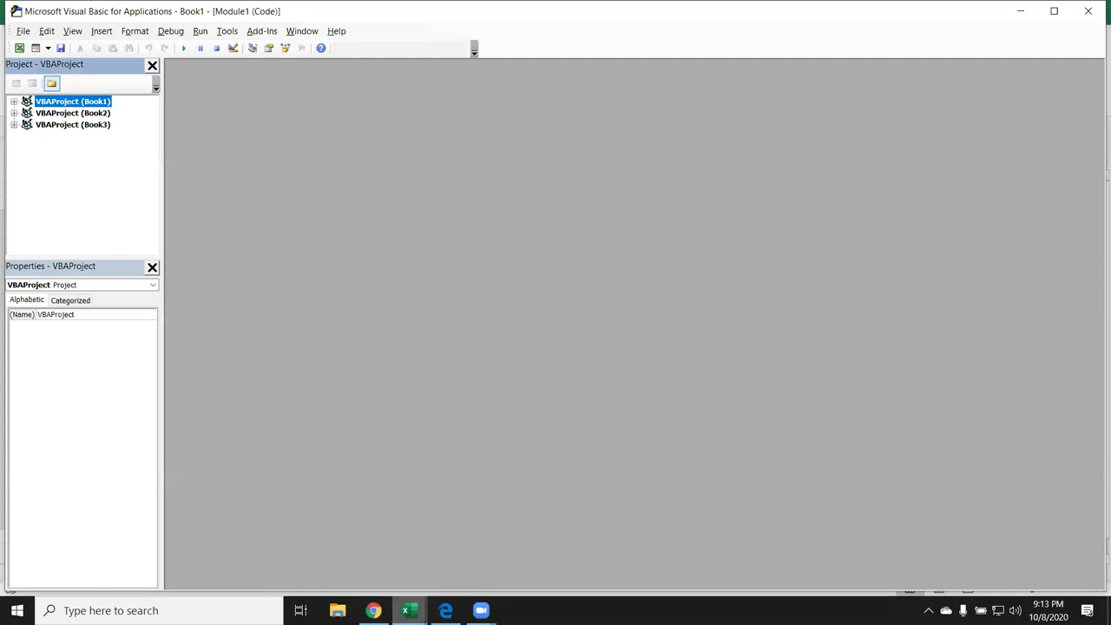
click(408, 610)
Select cell F11 in Book1, then inspect Book1's Sheet2 object in the VBA Project Explorer
click(364, 568)
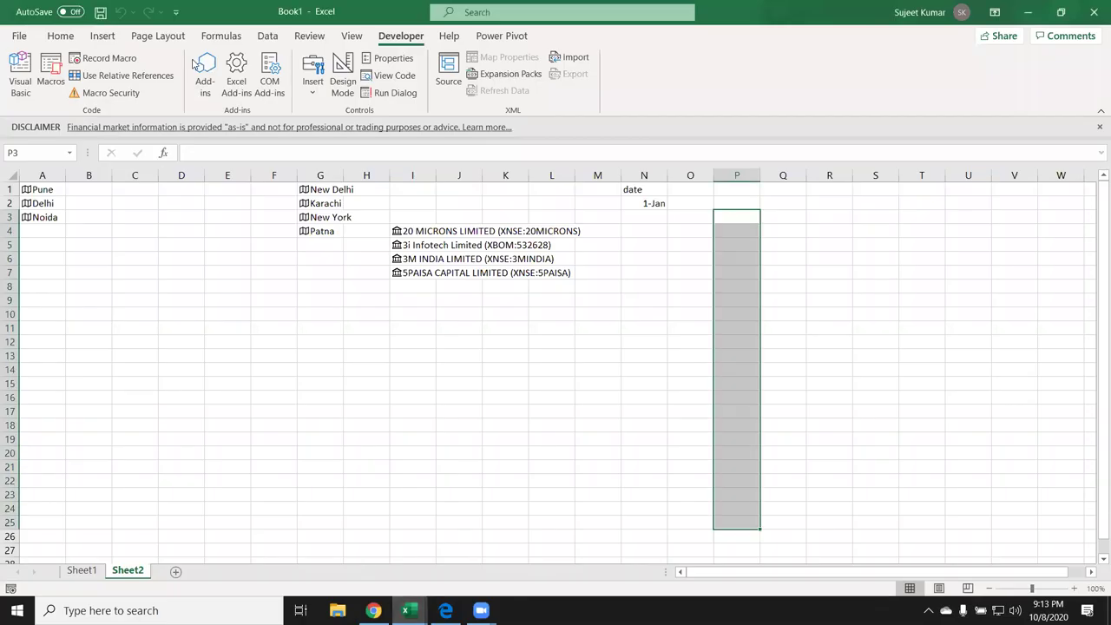
click(268, 330)
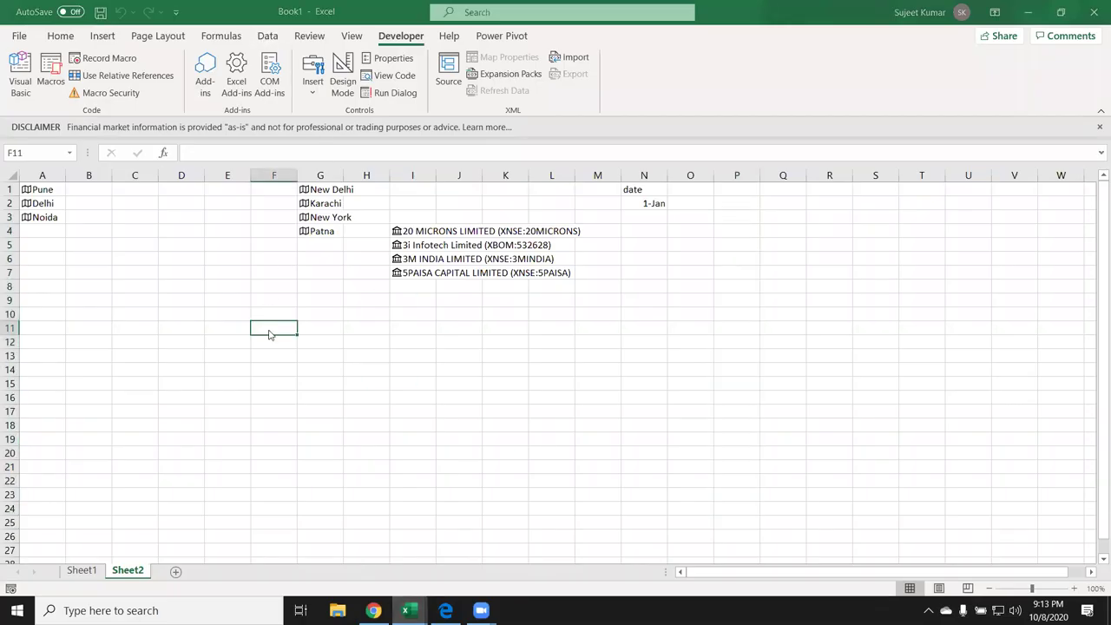
key(alt+F11)
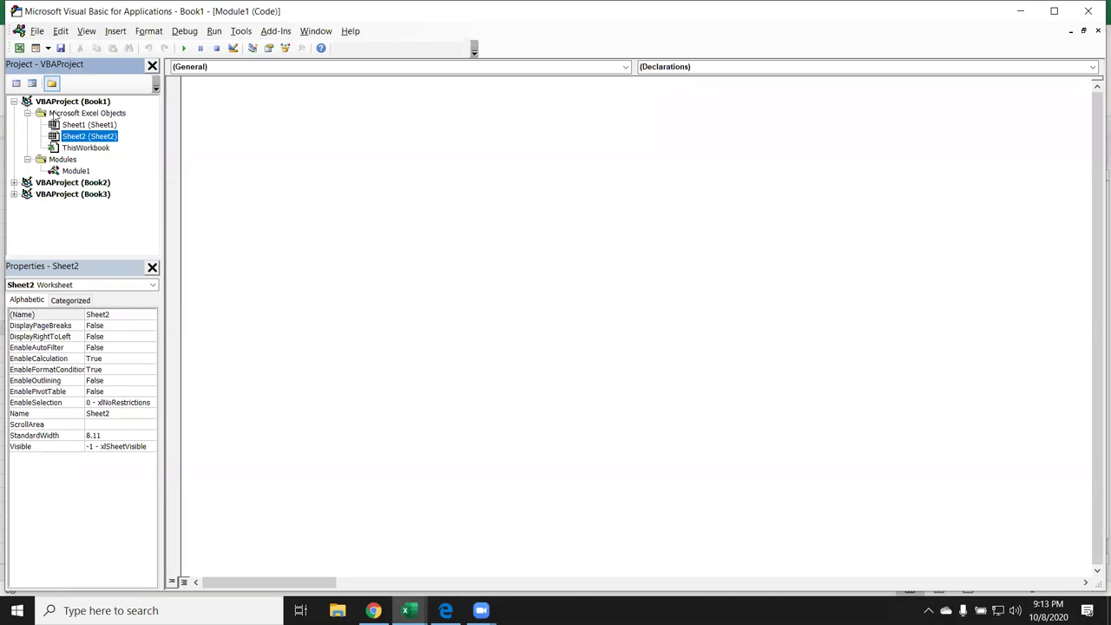
click(14, 101)
click(14, 102)
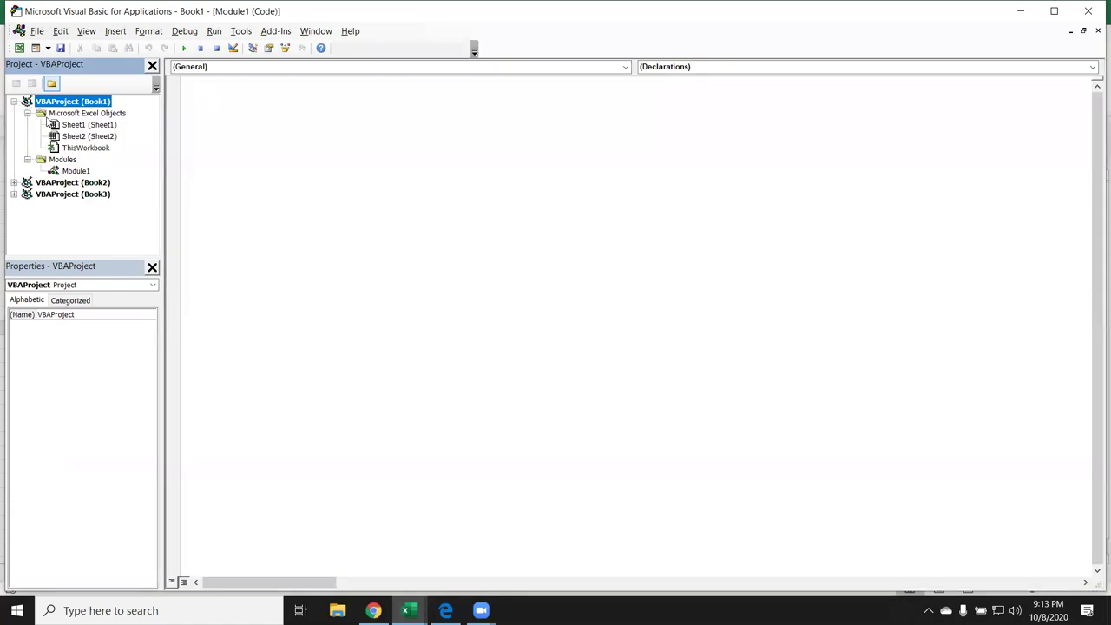
click(83, 137)
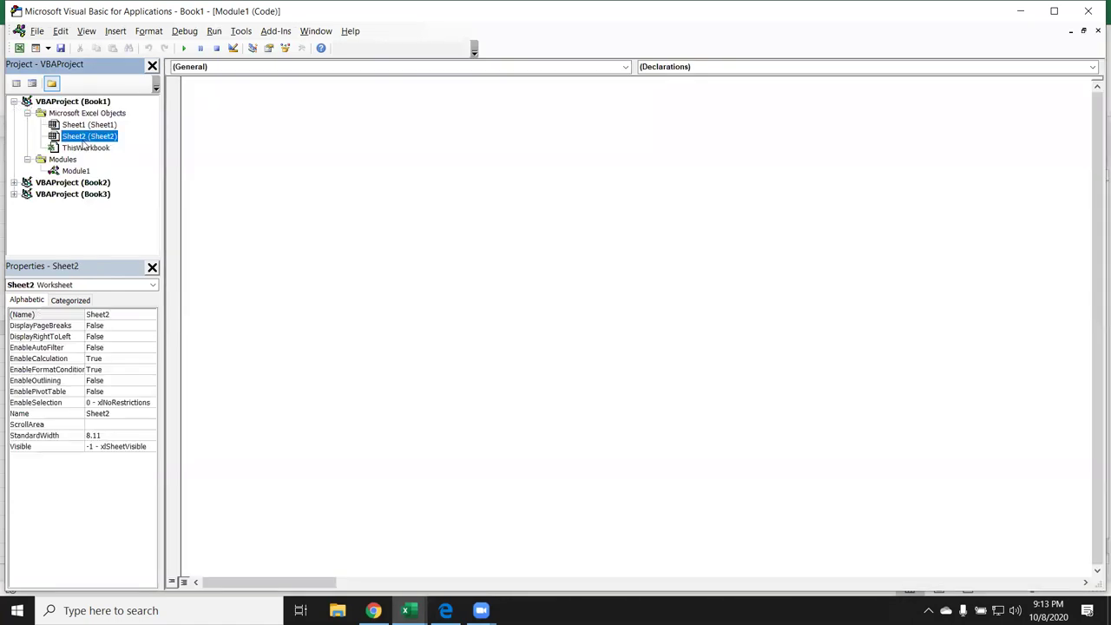
key(alt+F11)
Add two new worksheets, Sheet3 and Sheet4, to Book1
click(176, 574)
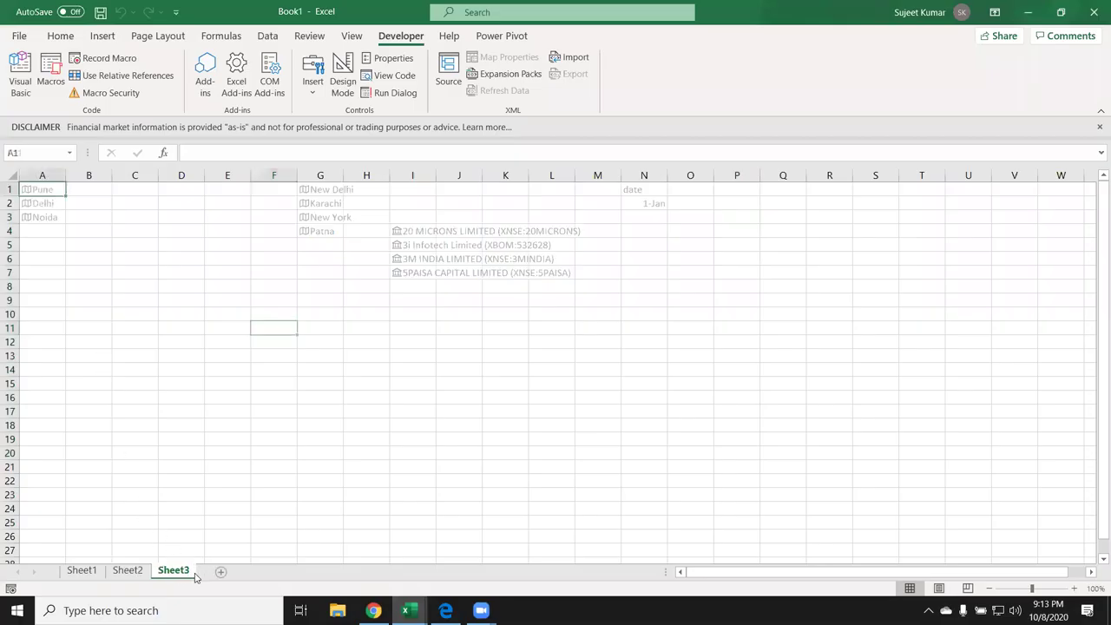
click(222, 573)
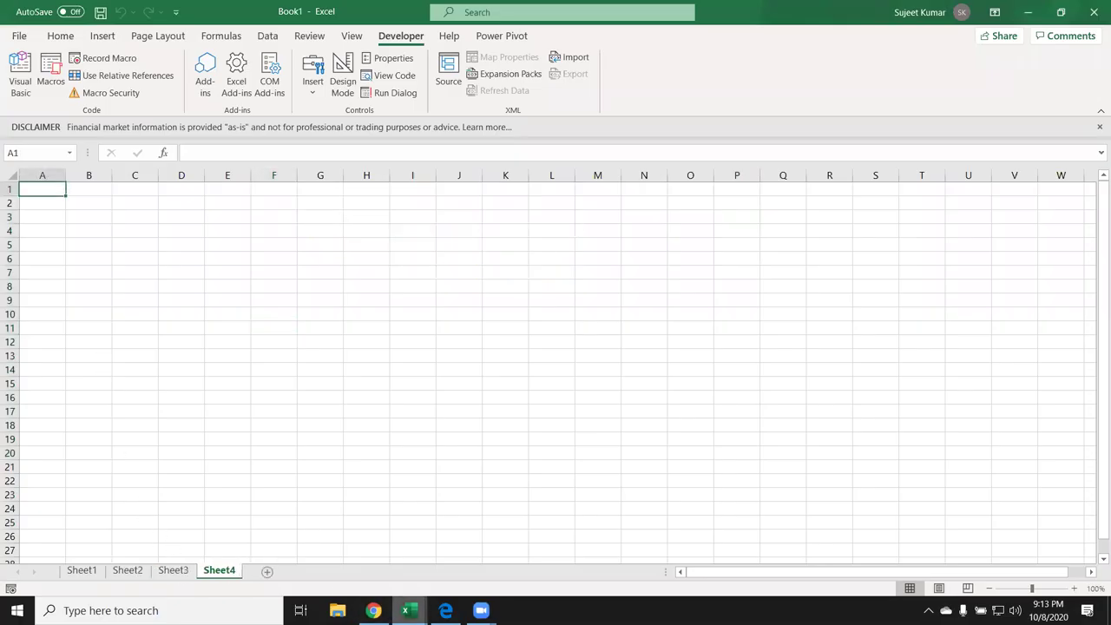
key(alt+F11)
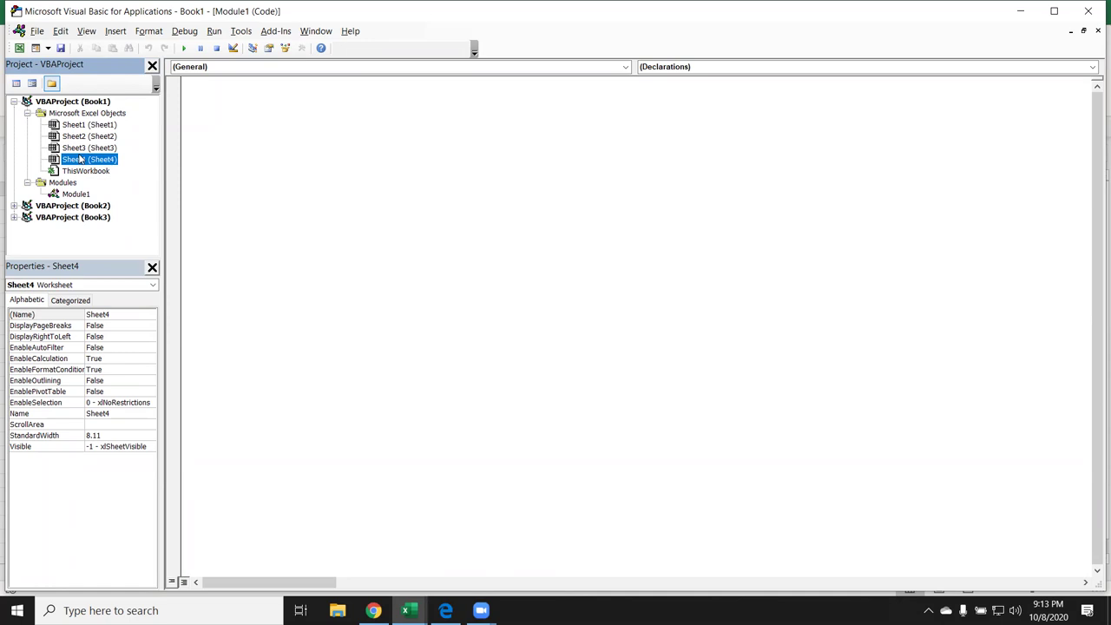
Start an empty Sub rr() procedure in Sheet2's code module
double_click(78, 127)
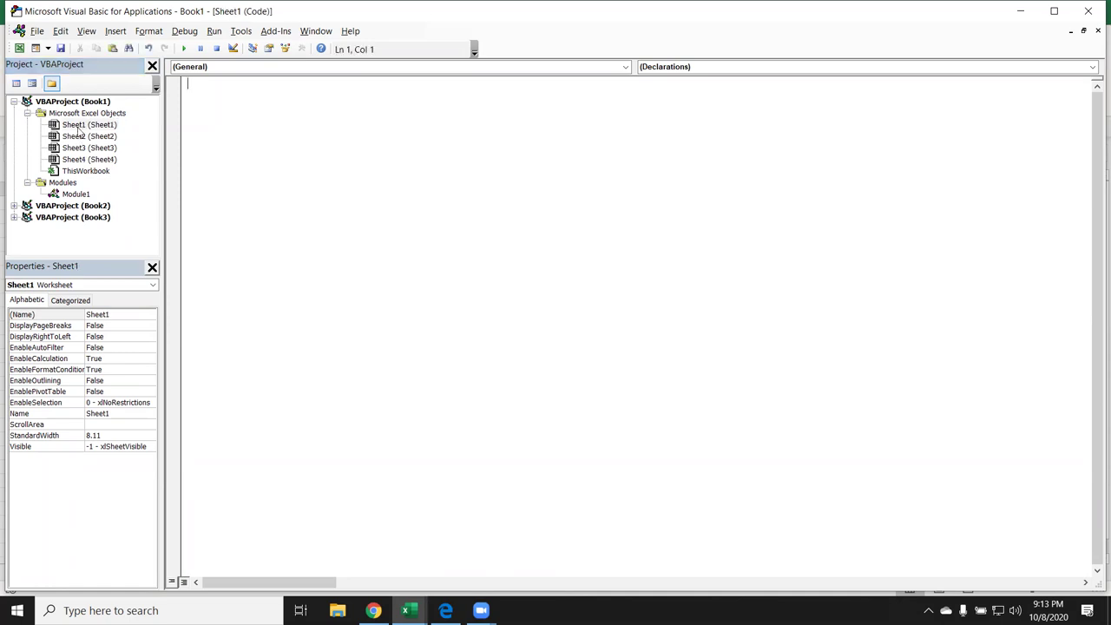
double_click(102, 137)
text(sub rr)
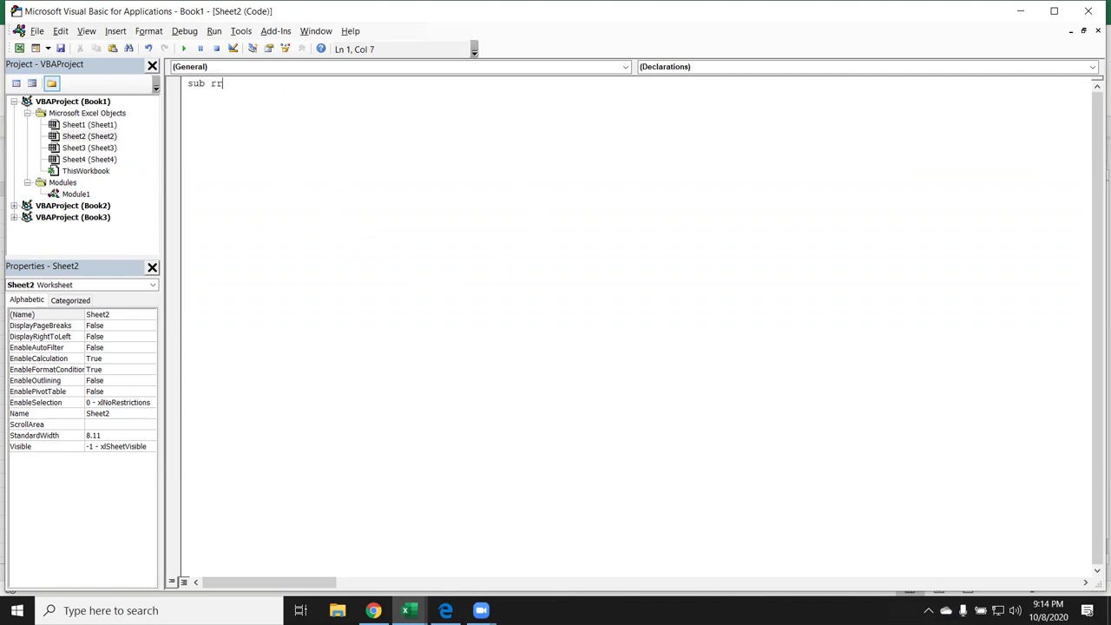
text(())
key(Return)
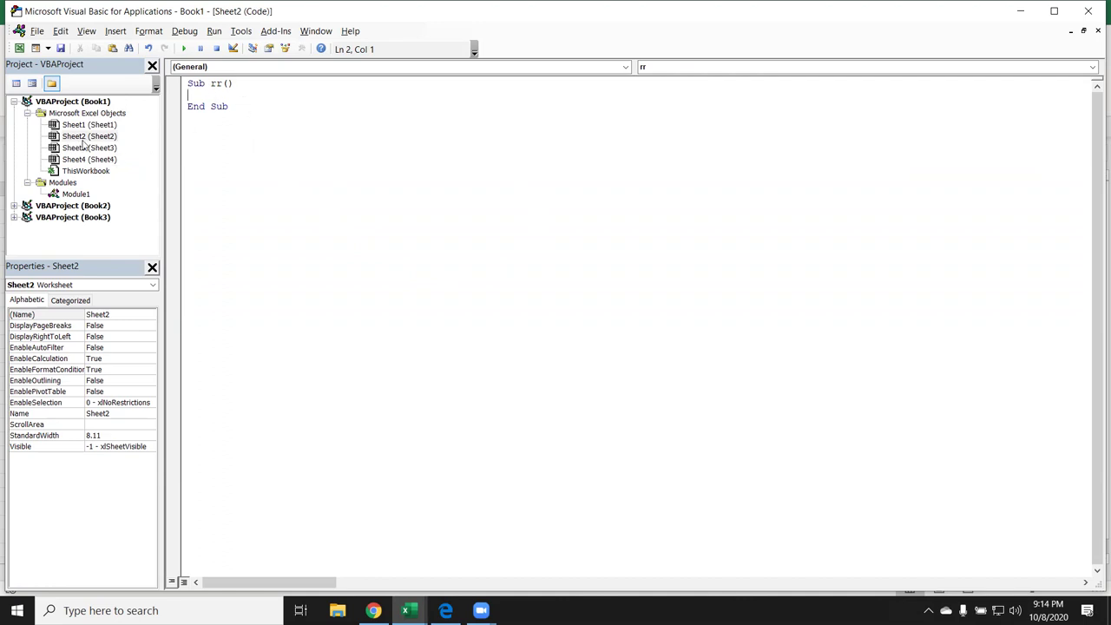
Choose Delete from the Sheet2 tab's context menu in Excel
key(alt+F11)
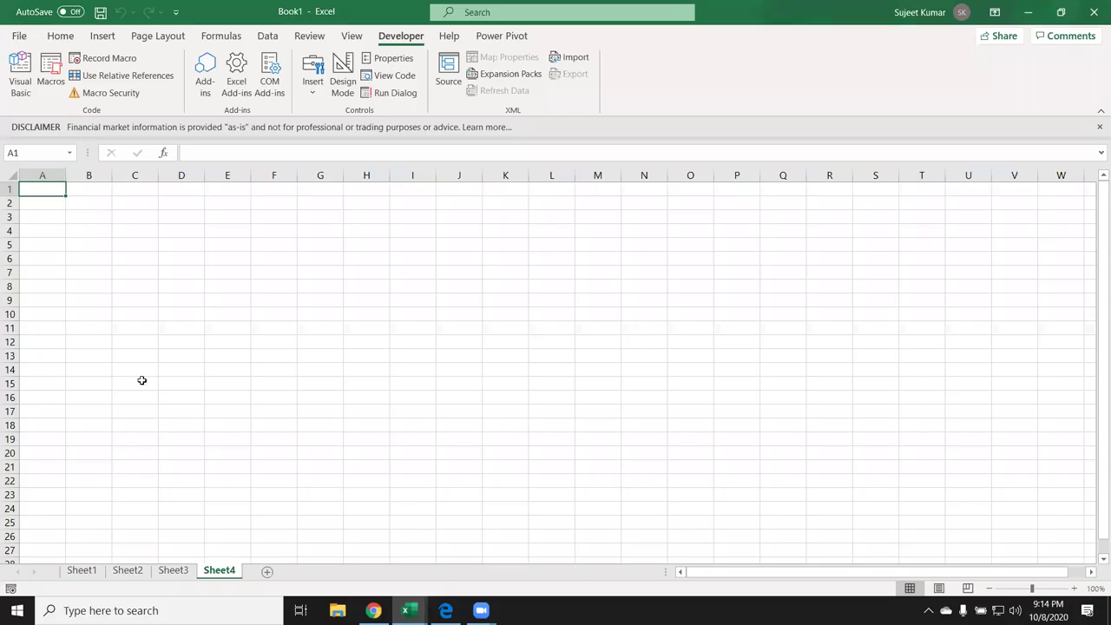
right_click(129, 575)
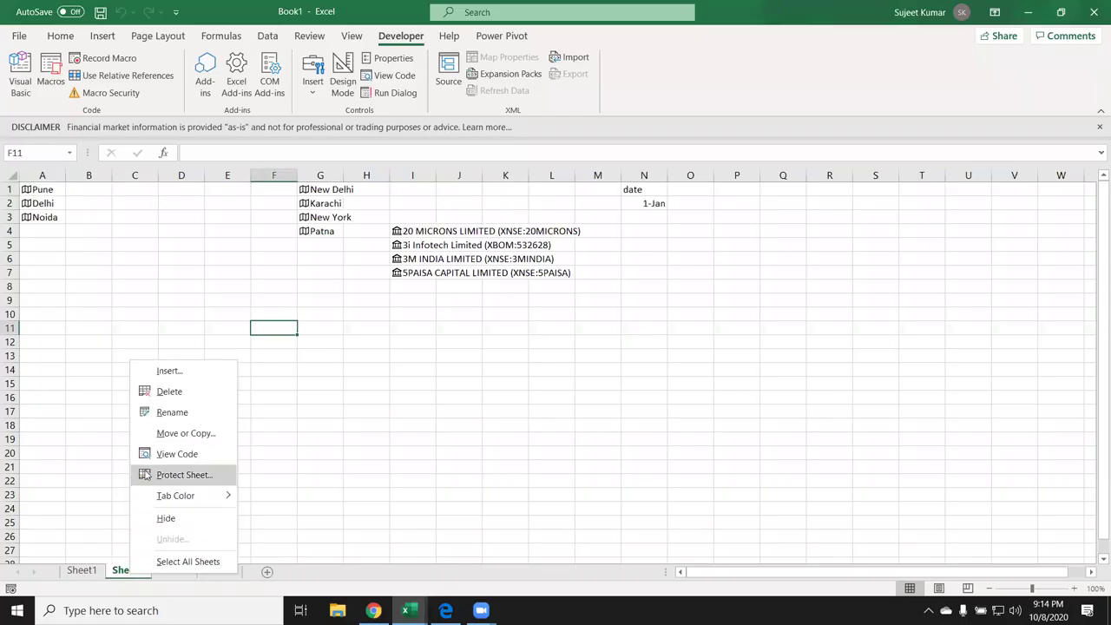
click(166, 391)
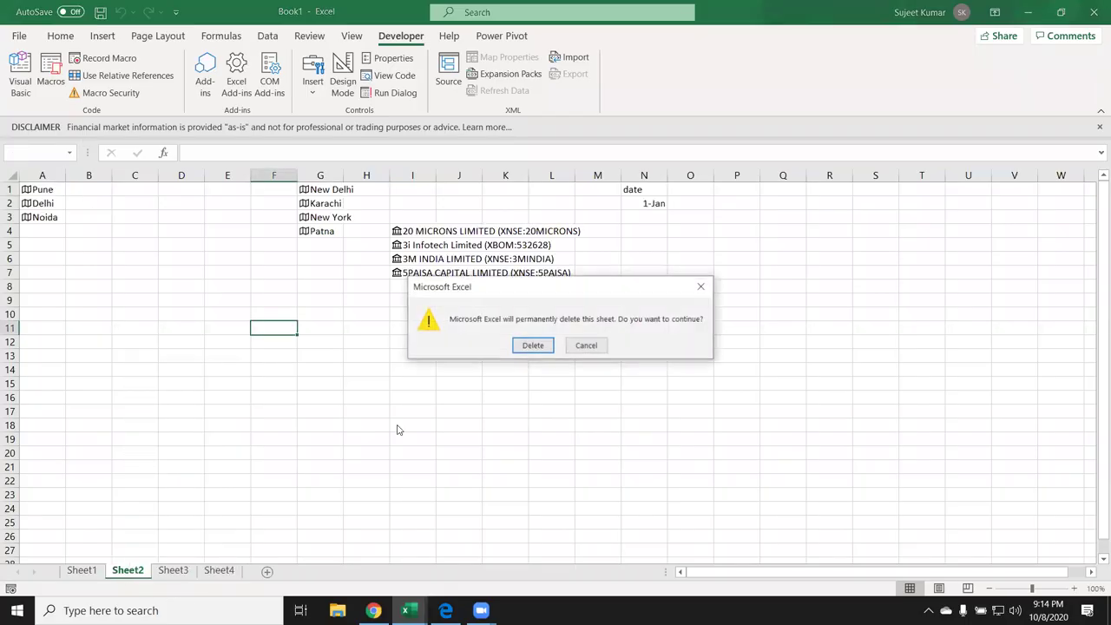
Confirm the permanent deletion of Sheet2, then return to the VBA editor
click(532, 346)
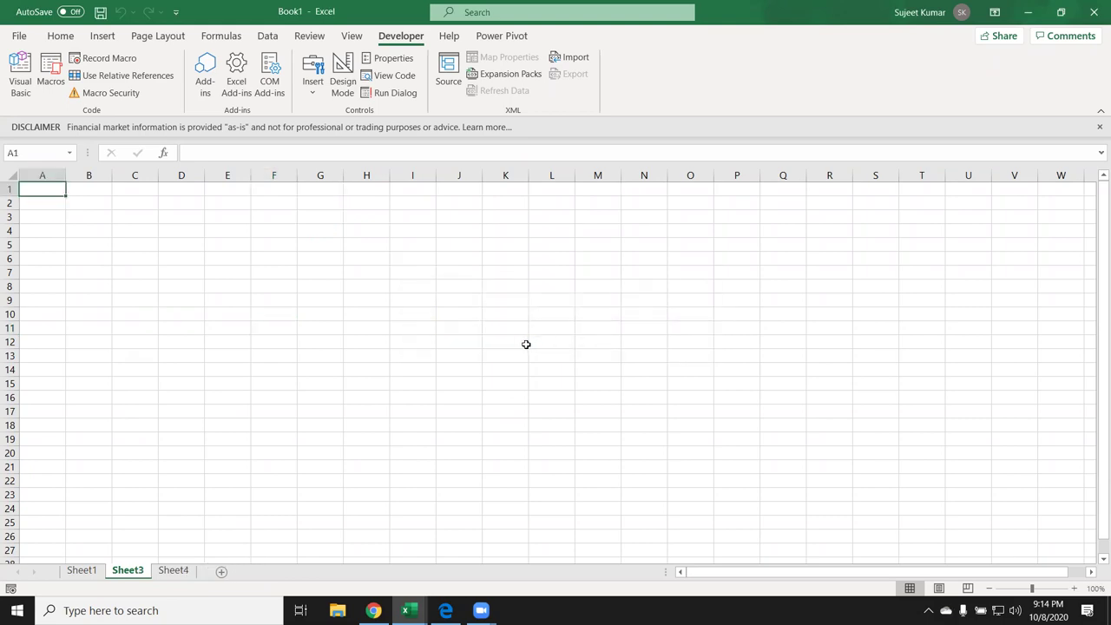
key(alt+F11)
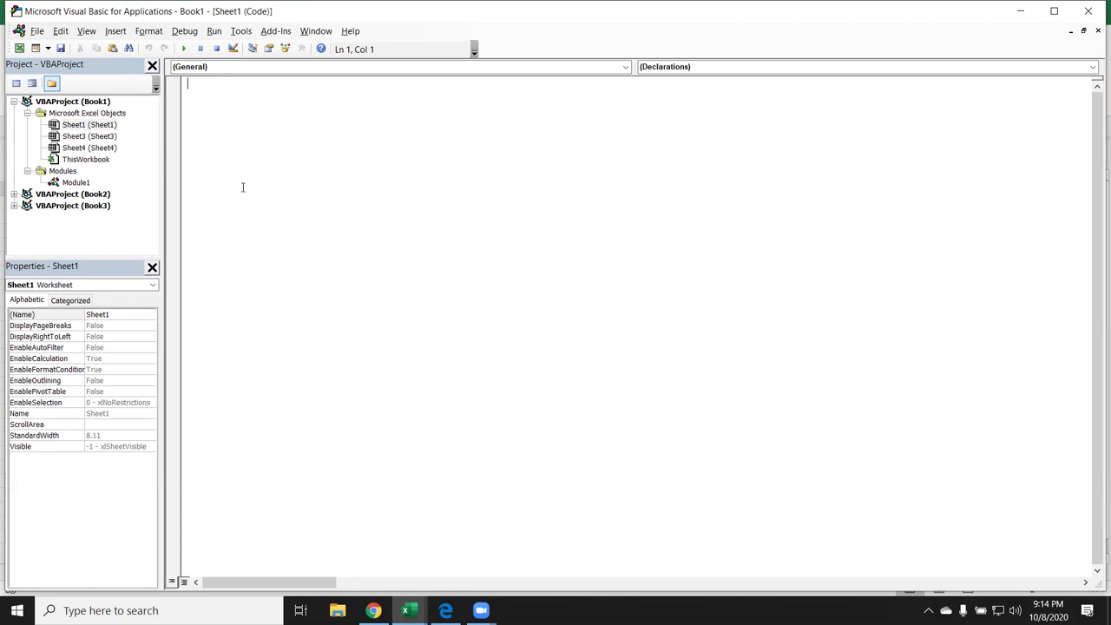
Open ThisWorkbook's code, then Module1's empty code window, glancing at the Insert menu
double_click(92, 159)
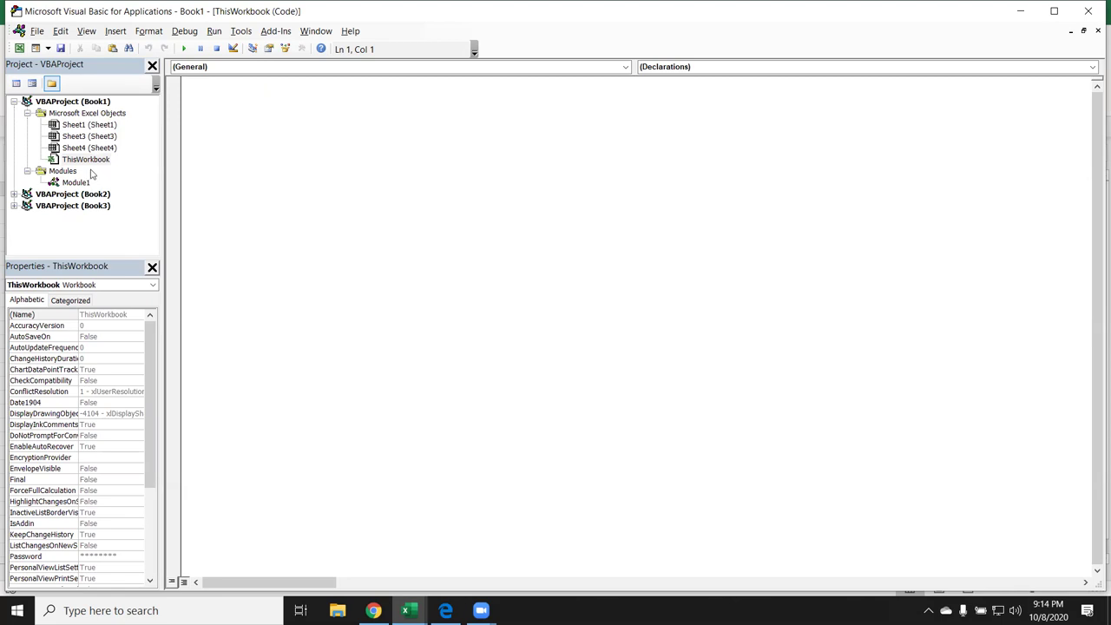
click(86, 185)
double_click(86, 185)
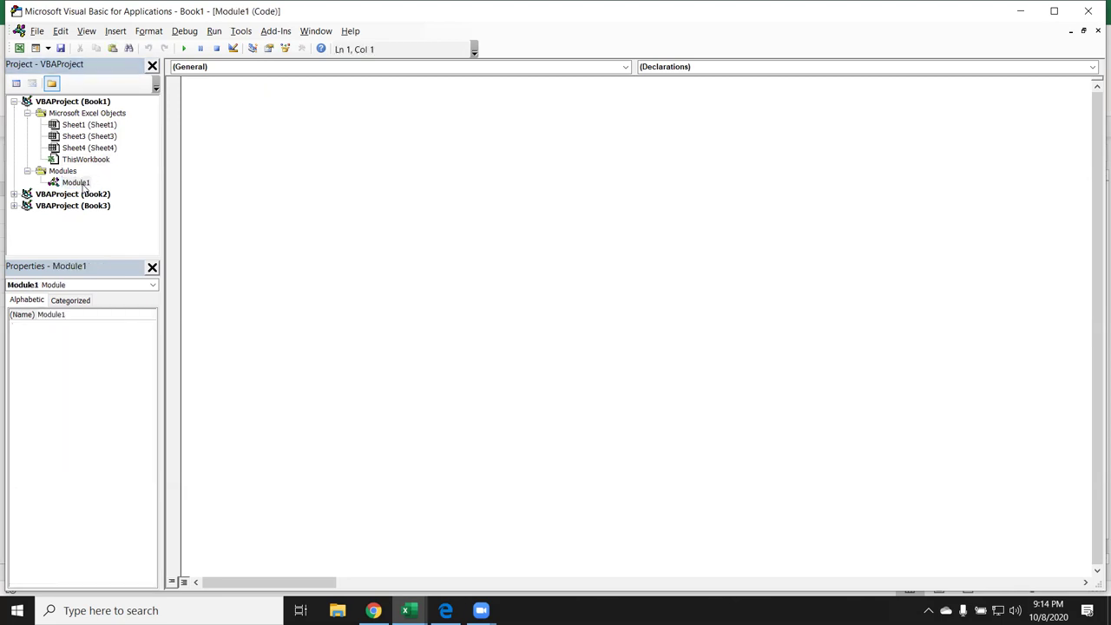
click(115, 32)
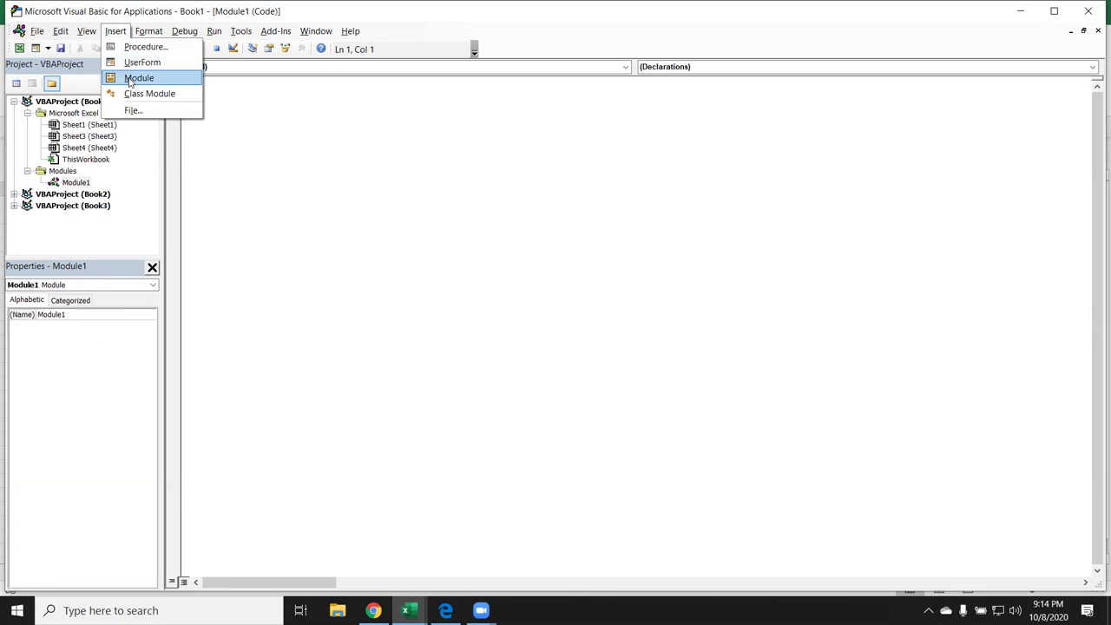
click(89, 185)
double_click(88, 184)
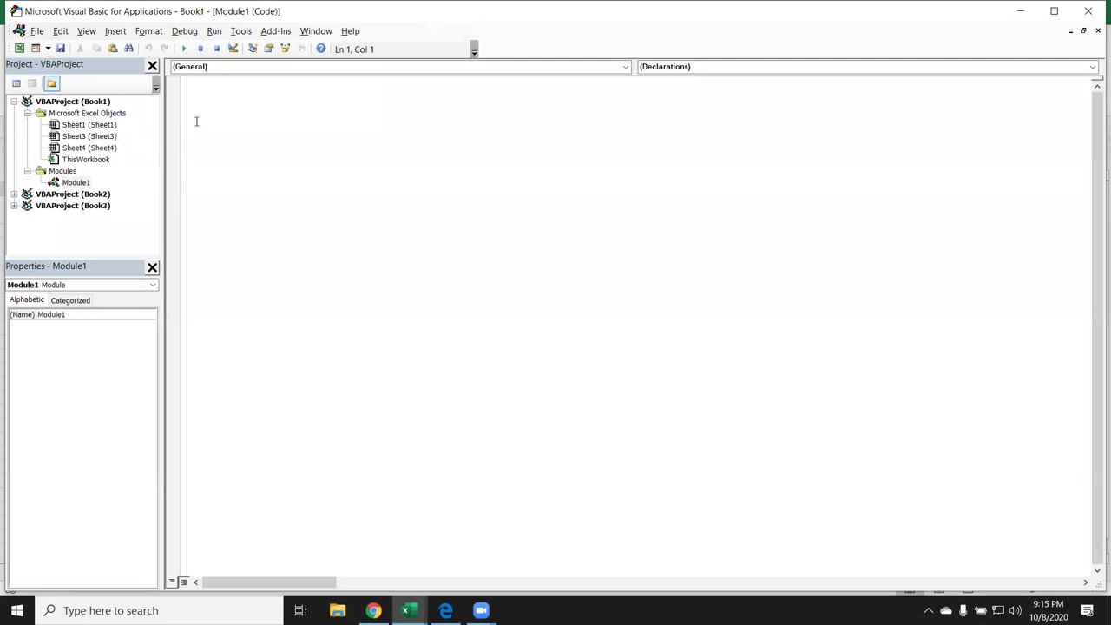
Declare Sub tt() in Module1, fixing the 'sum' typo so VBA adds End Sub
text(public sub)
key(BackSpace)
key(BackSpace)
key(BackSpace)
key(BackSpace)
key(BackSpace)
key(BackSpace)
key(BackSpace)
key(BackSpace)
key(BackSpace)
text(sum )
text(tt)
text(())
key(Return)
click(190, 83)
key(Delete)
text(b)
key(Return)
key(Return)
Add blank lines inside the tt procedure, then return to Excel
key(Down)
key(shift+Down)
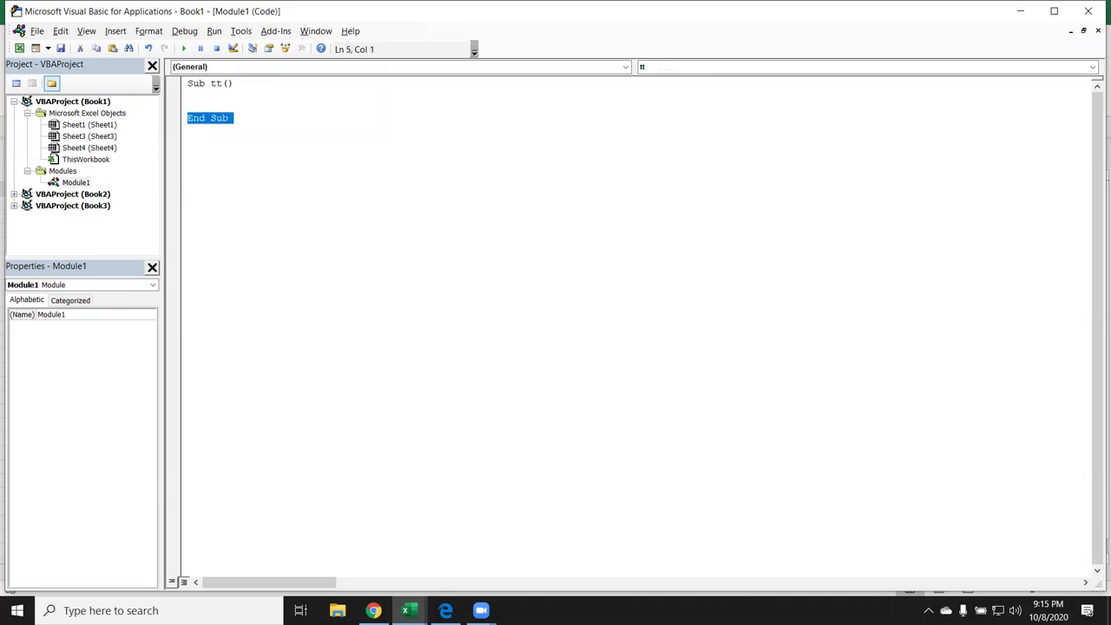
click(188, 95)
key(shift+Up)
click(187, 118)
key(Up)
key(Up)
key(alt+F11)
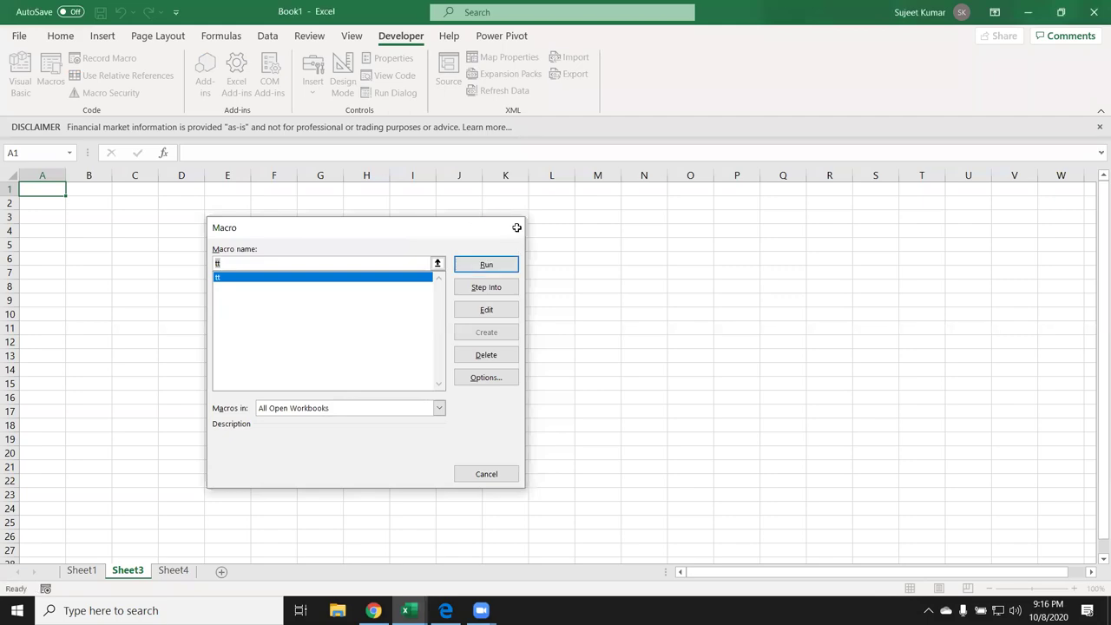
Open the tt macro for editing from the Macro dialog, then reopen and close Excel's macro list
click(486, 309)
drag(187, 83, 186, 133)
click(206, 143)
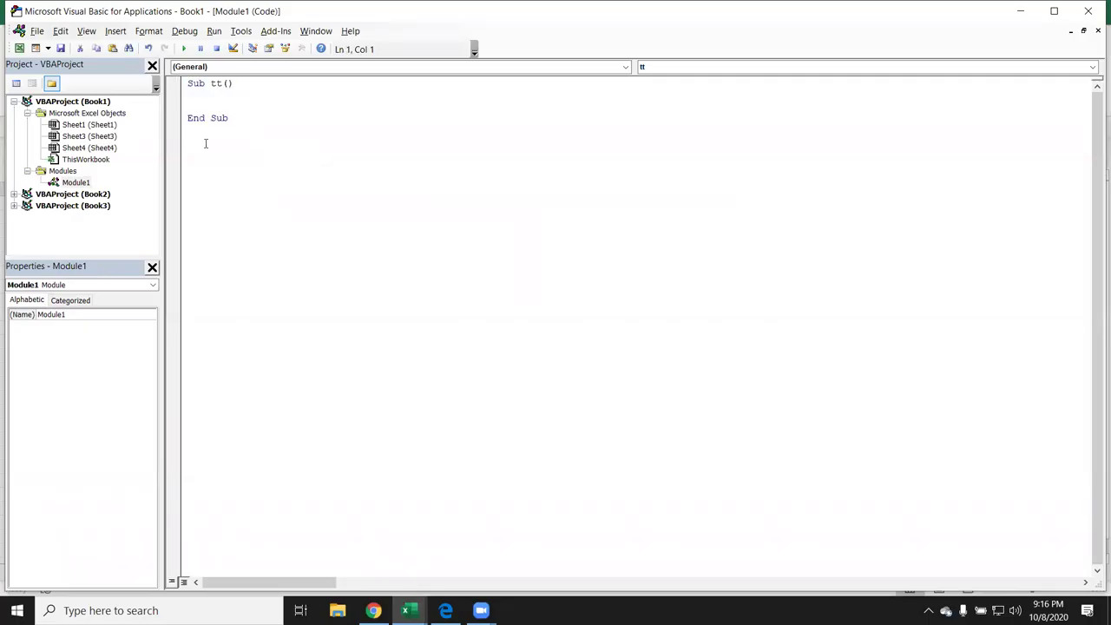
key(alt+F11)
click(51, 72)
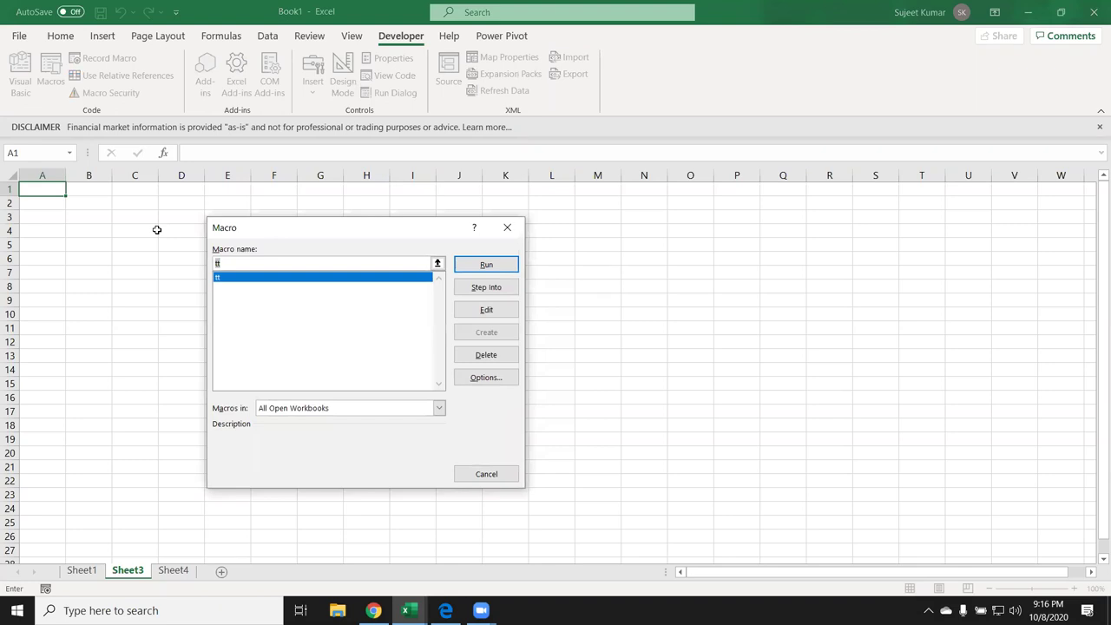
key(Return)
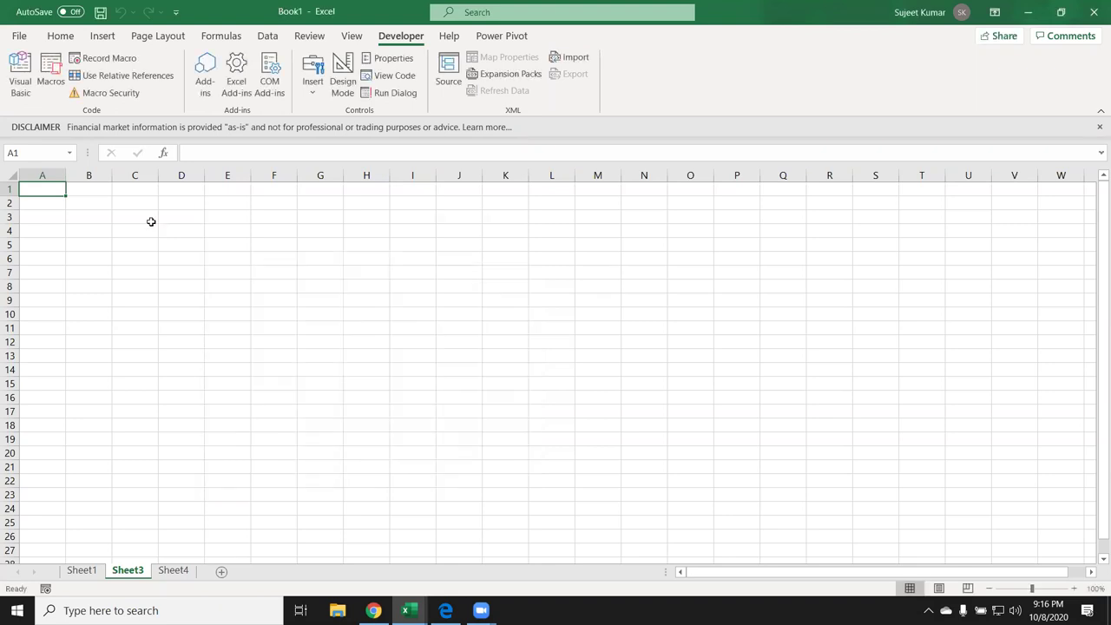
Dismiss the financial market disclaimer bar and add an extra blank line inside Sub tt
click(1098, 127)
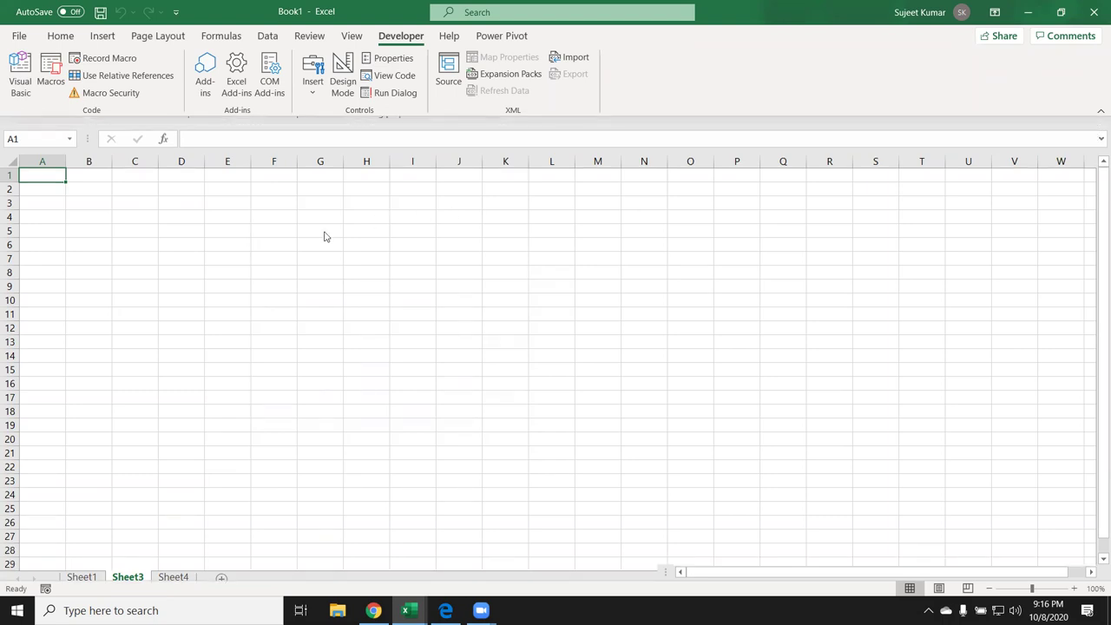
key(alt+Tab)
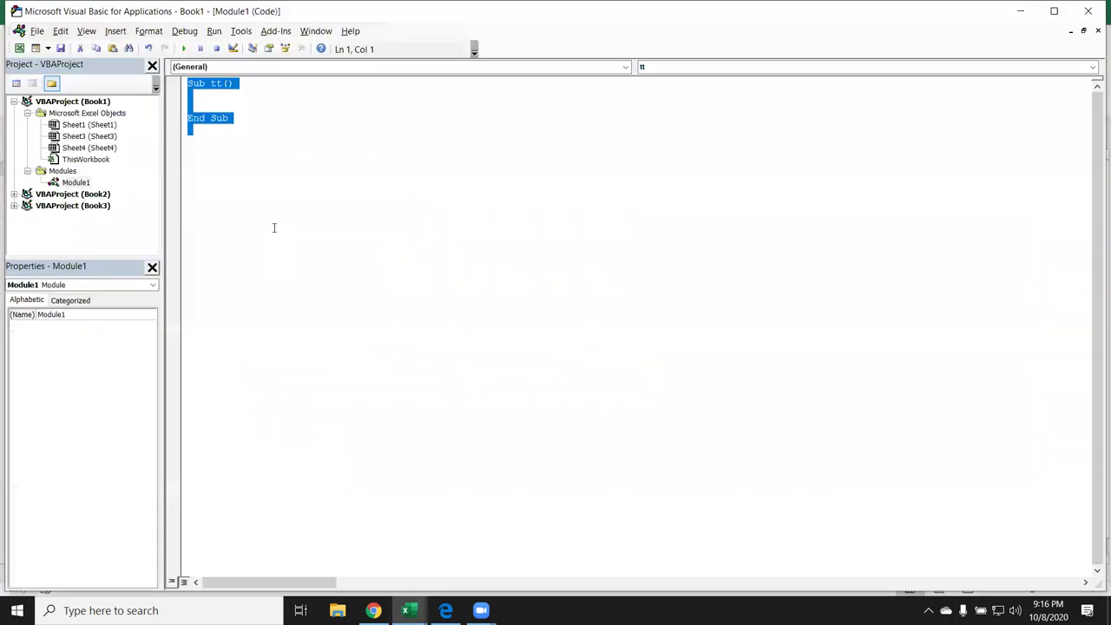
click(241, 156)
click(212, 103)
key(Return)
key(Return)
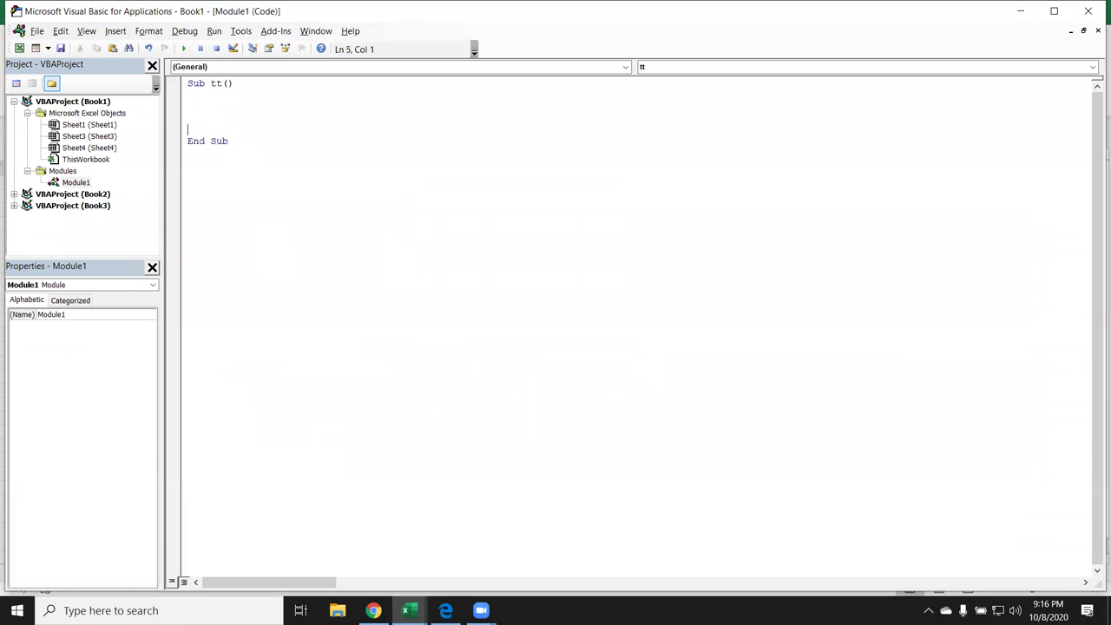
Rename the tt procedure to test_today, replacing the space with an underscore
double_click(212, 83)
text(test today)
key(Left)
key(Left)
key(Left)
key(Left)
key(Left)
key(shift+Left)
text(_)
click(188, 95)
Check that Excel's macro list shows test_today, then return to the VBA editor
key(alt+F11)
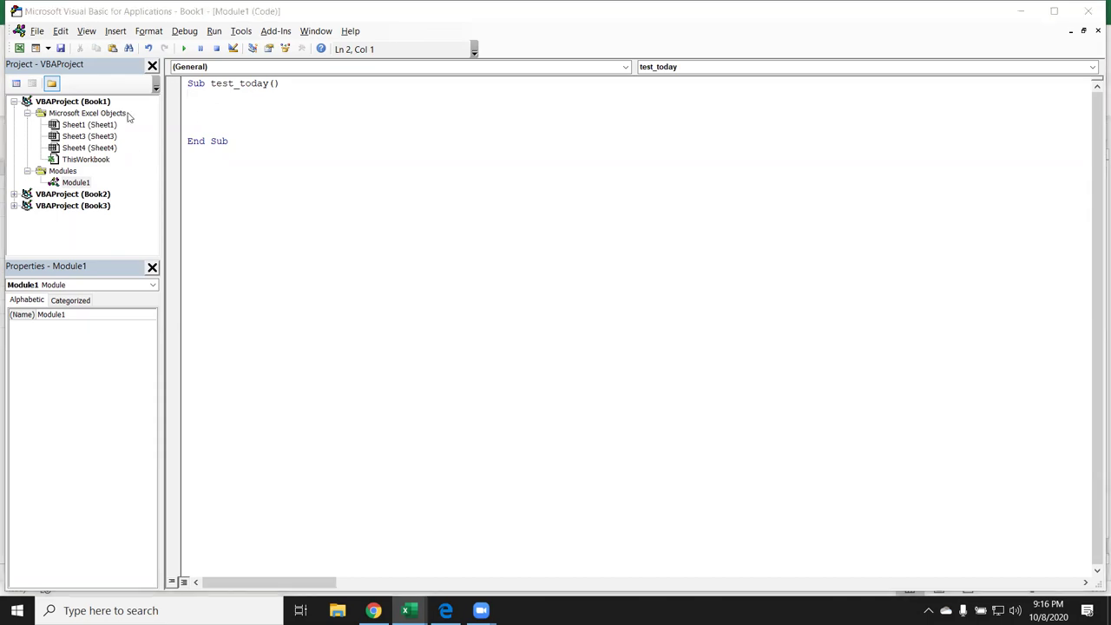
click(50, 71)
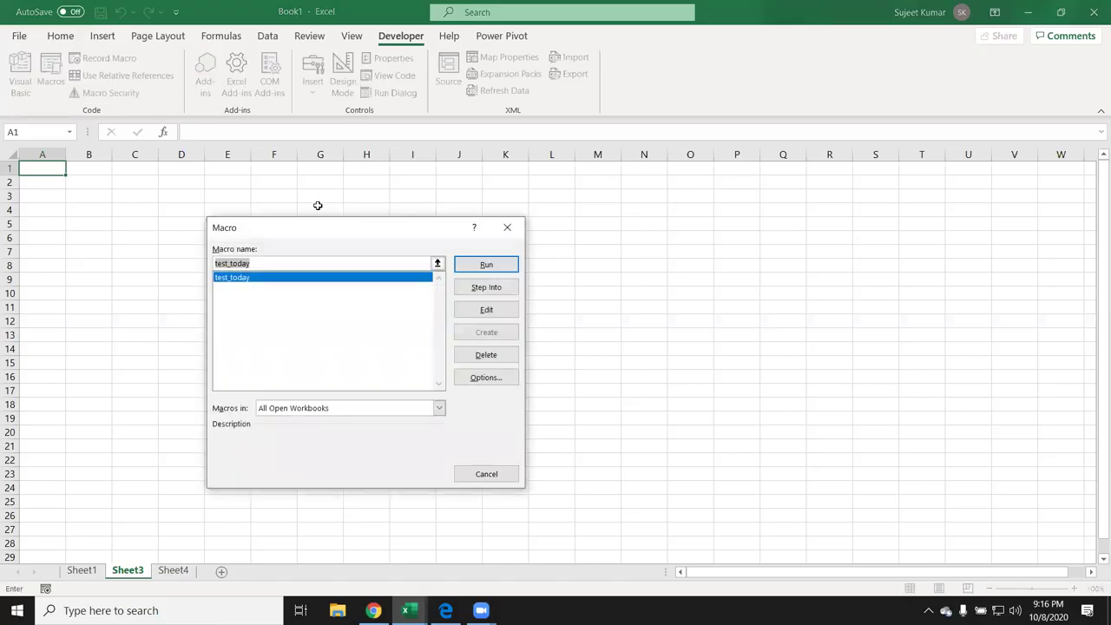
key(Escape)
key(alt+F11)
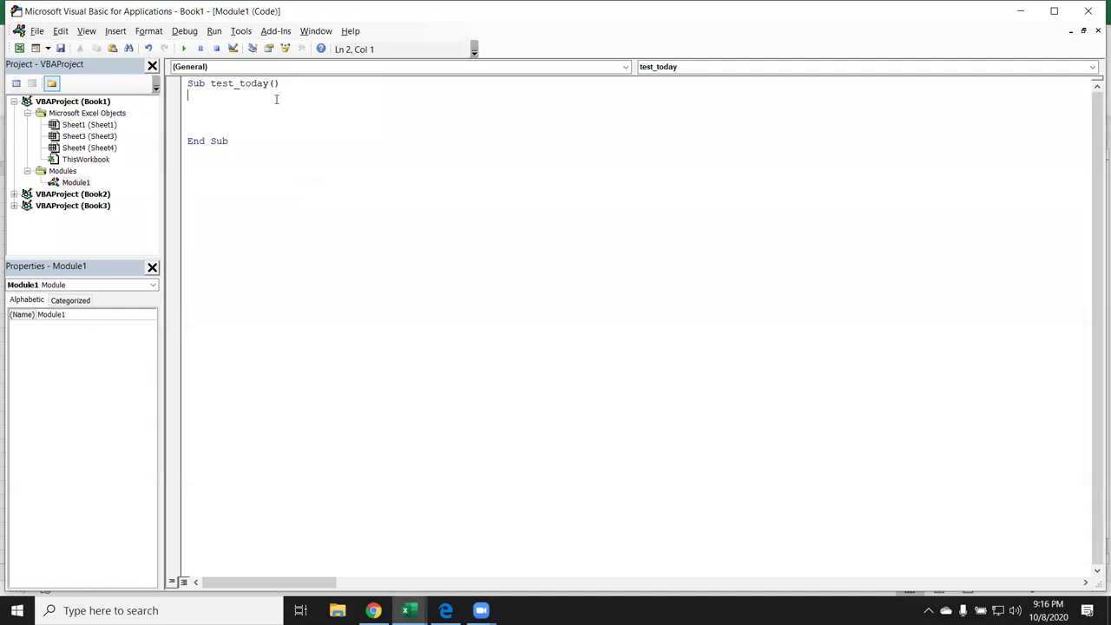
Add an empty Sub raj1() with blank body lines below test_today in Module1, then return to Excel
click(248, 163)
key(Return)
text(sub )
text(raj1)
text(())
key(Return)
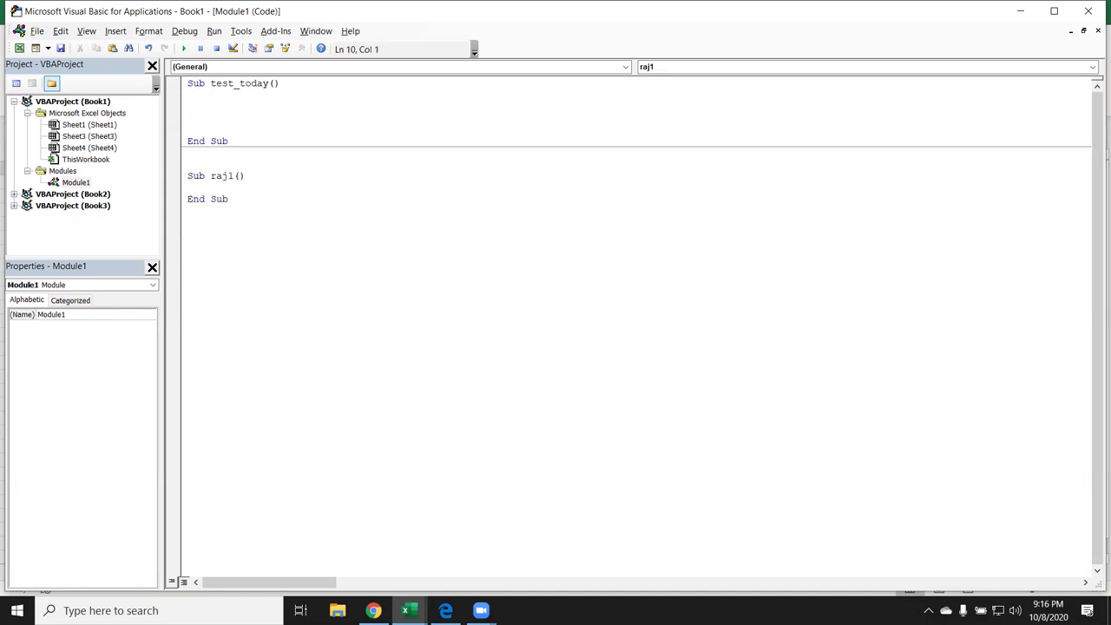
key(Return)
key(Return)
key(Up)
key(Up)
key(Up)
key(Right)
key(Right)
key(shift+Right)
key(shift+Right)
key(shift+Right)
key(shift+Right)
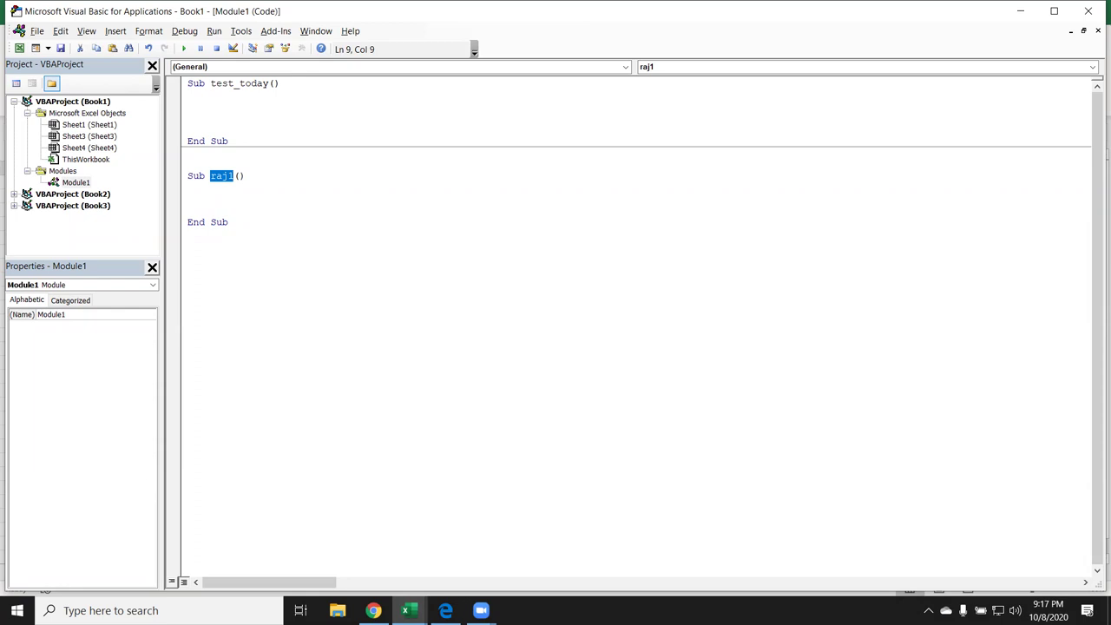
key(Down)
key(alt+F11)
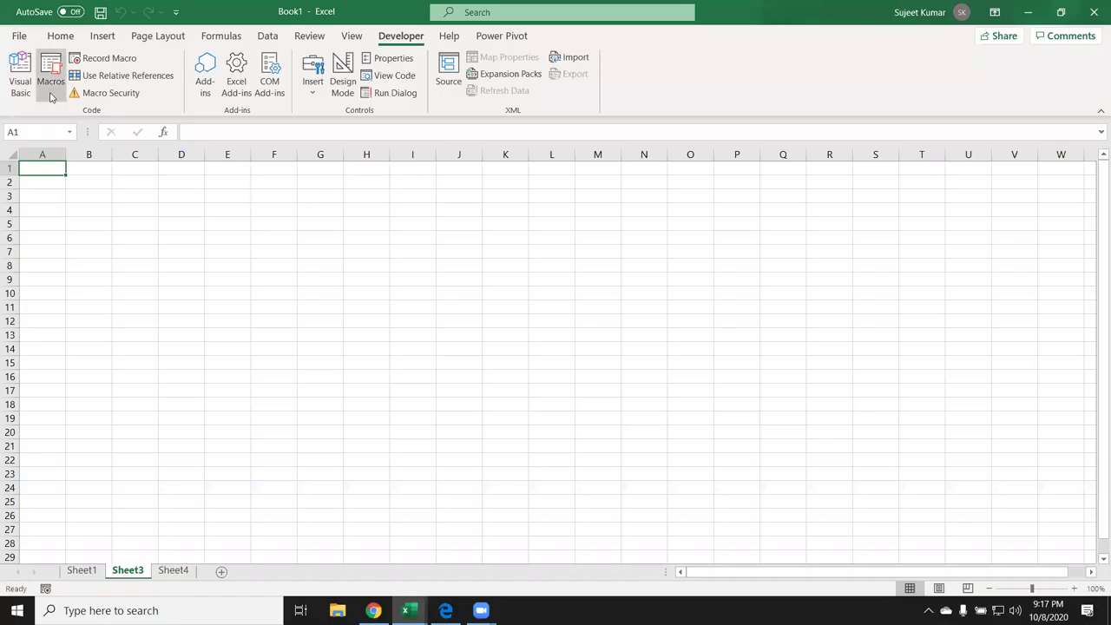
Check that the macro list shows raj1 and test_today, then close it without running anything
click(52, 87)
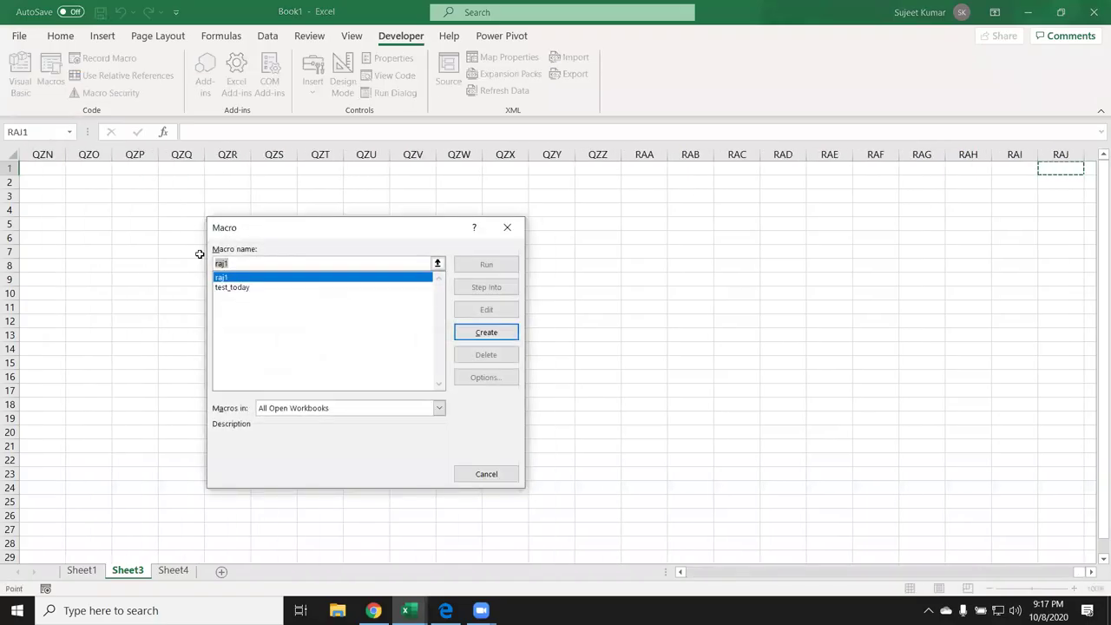
click(1015, 162)
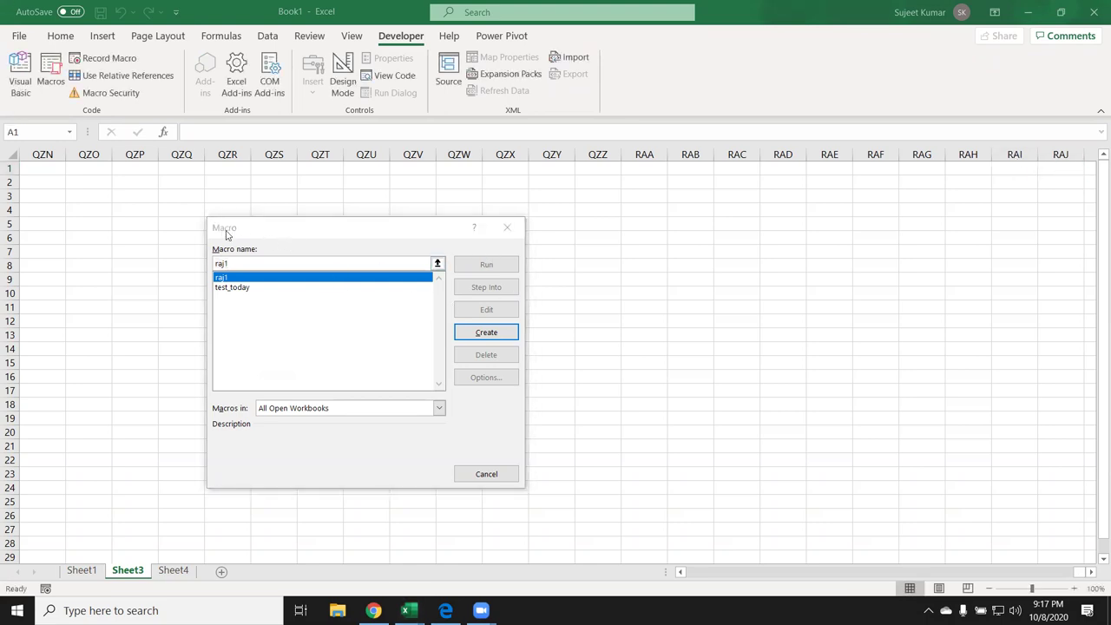
click(512, 229)
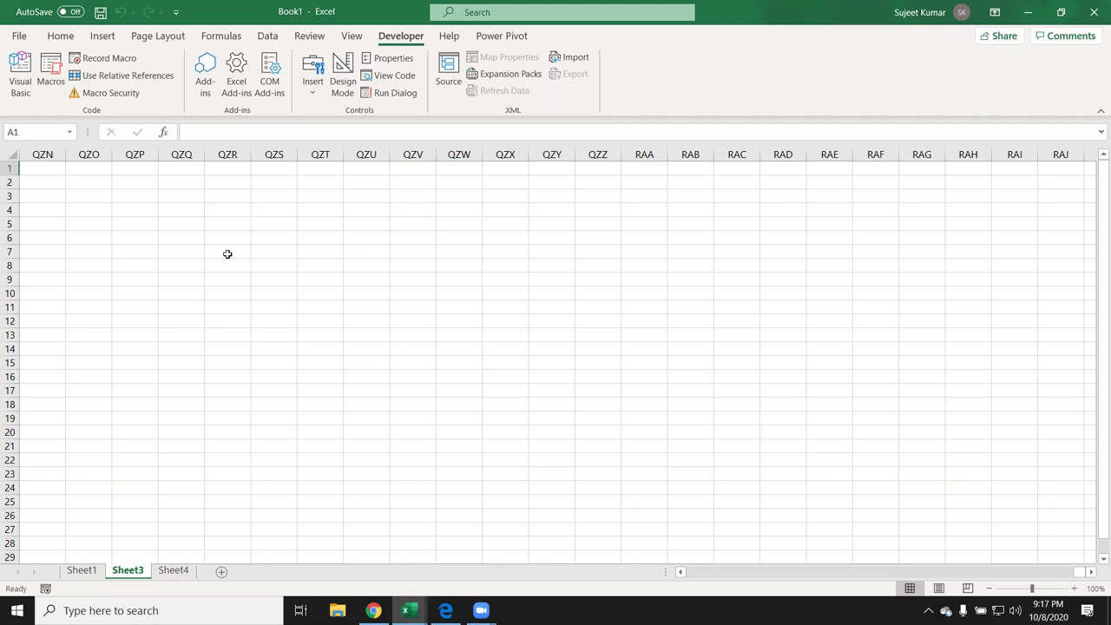
Jump between cell A1 and the last column, XFD1, with Ctrl+arrow shortcuts
key(ctrl+Home)
key(ctrl+Right)
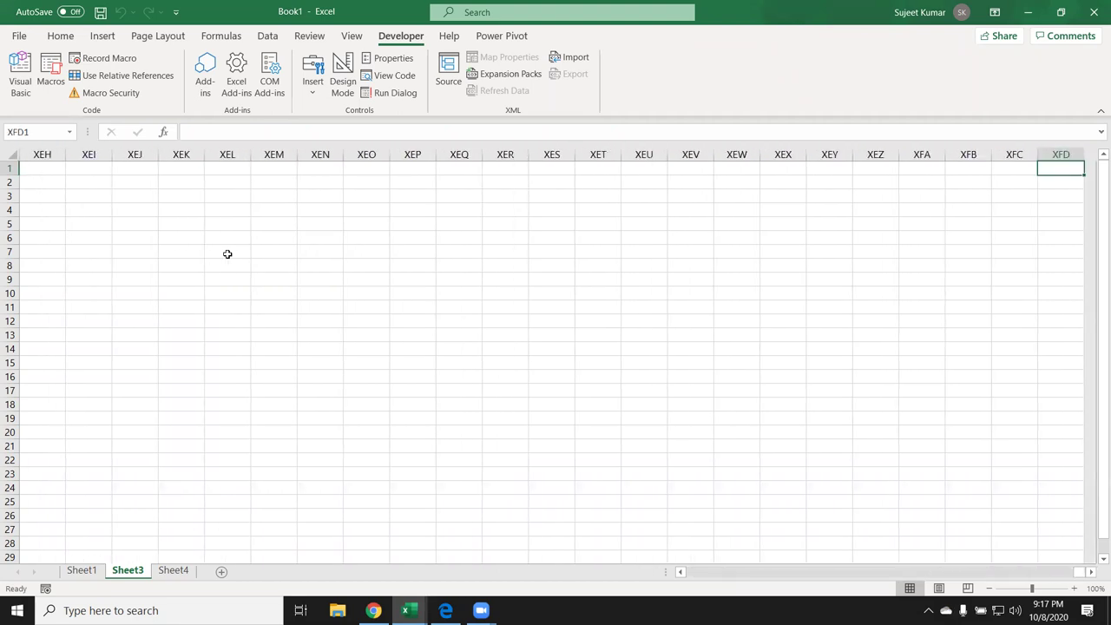
key(ctrl+Left)
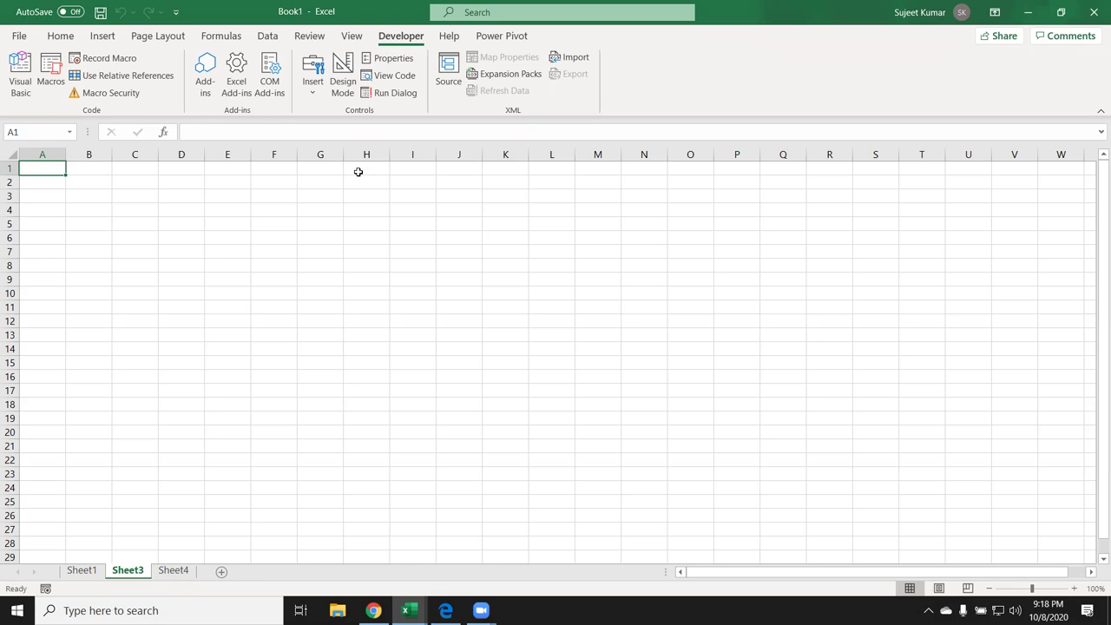
Go to cell DL1 through the Name Box, return to A1, and reopen the VBA editor
click(8, 132)
click(8, 132)
text(DL1)
key(Return)
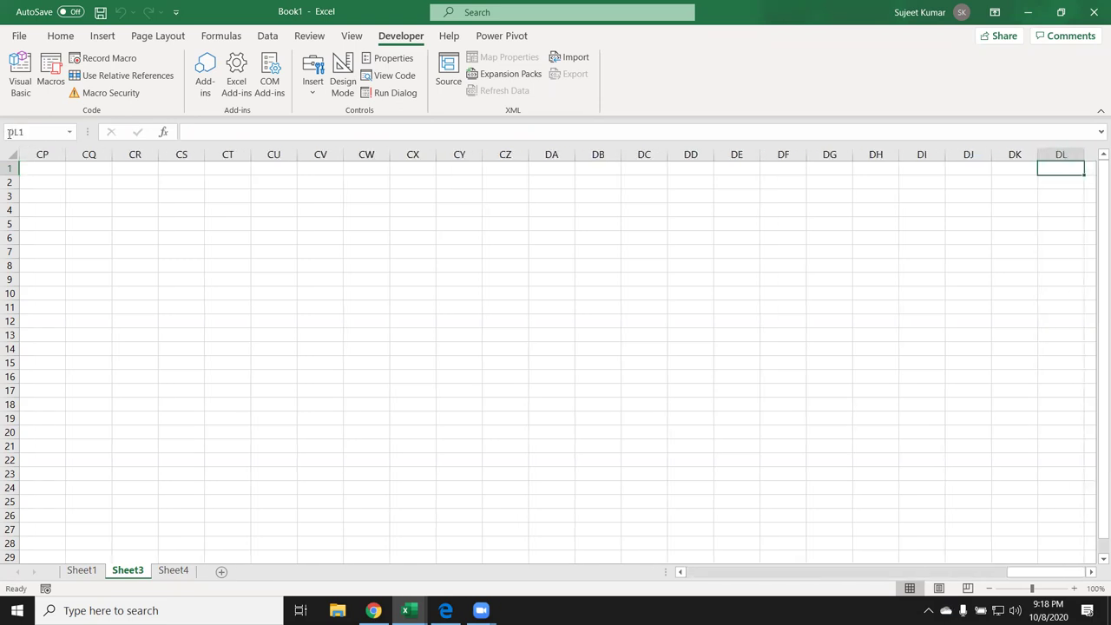
key(ctrl+Home)
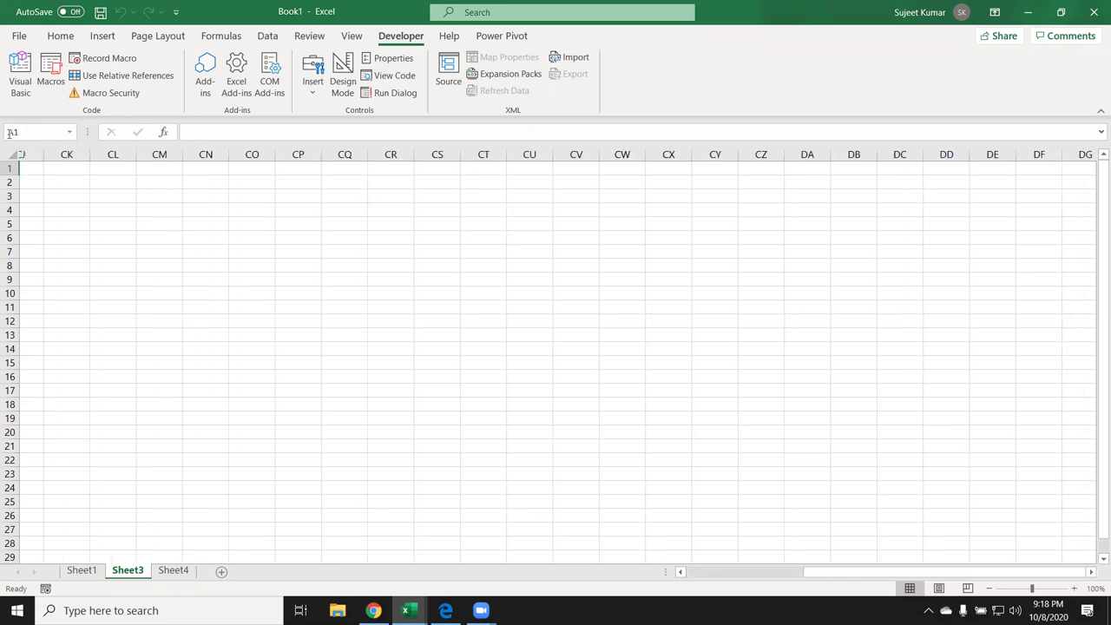
key(alt+F11)
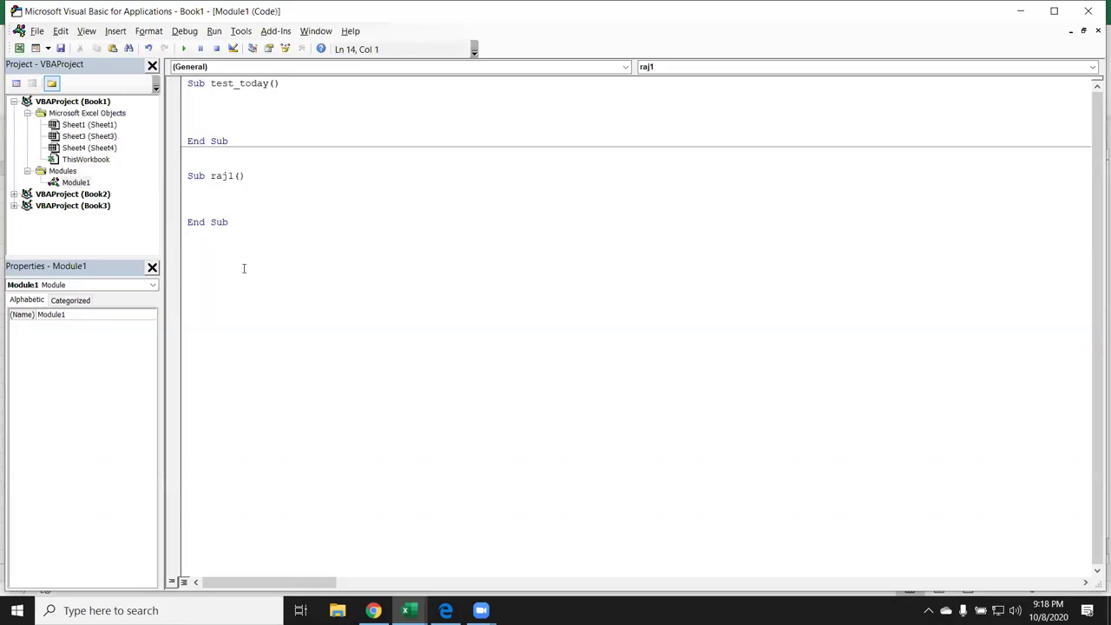
double_click(222, 177)
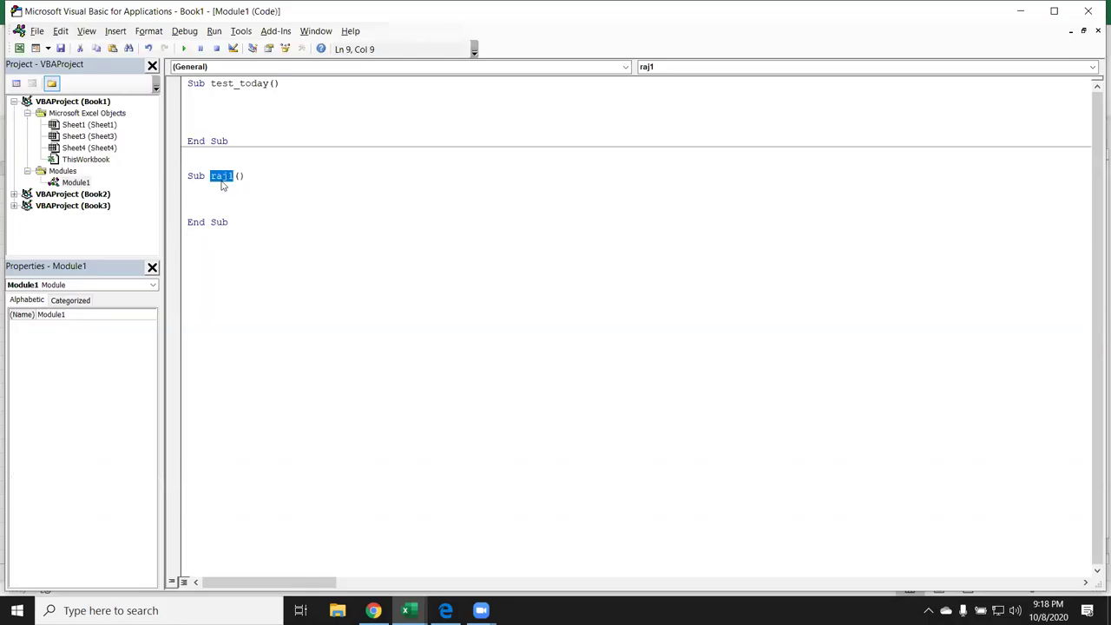
double_click(234, 85)
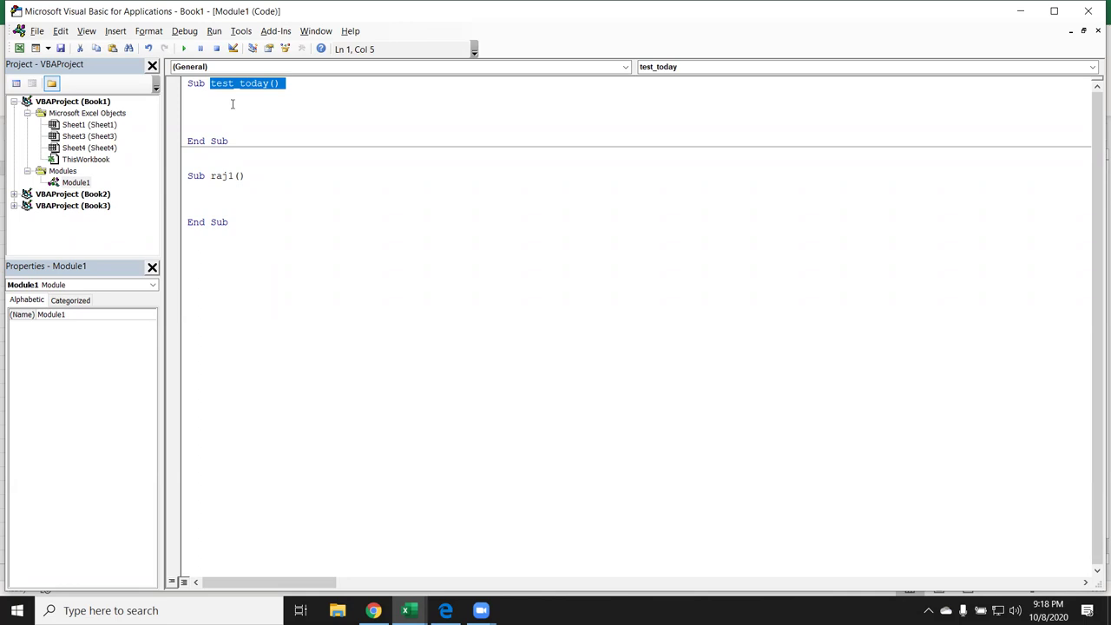
key(alt+F11)
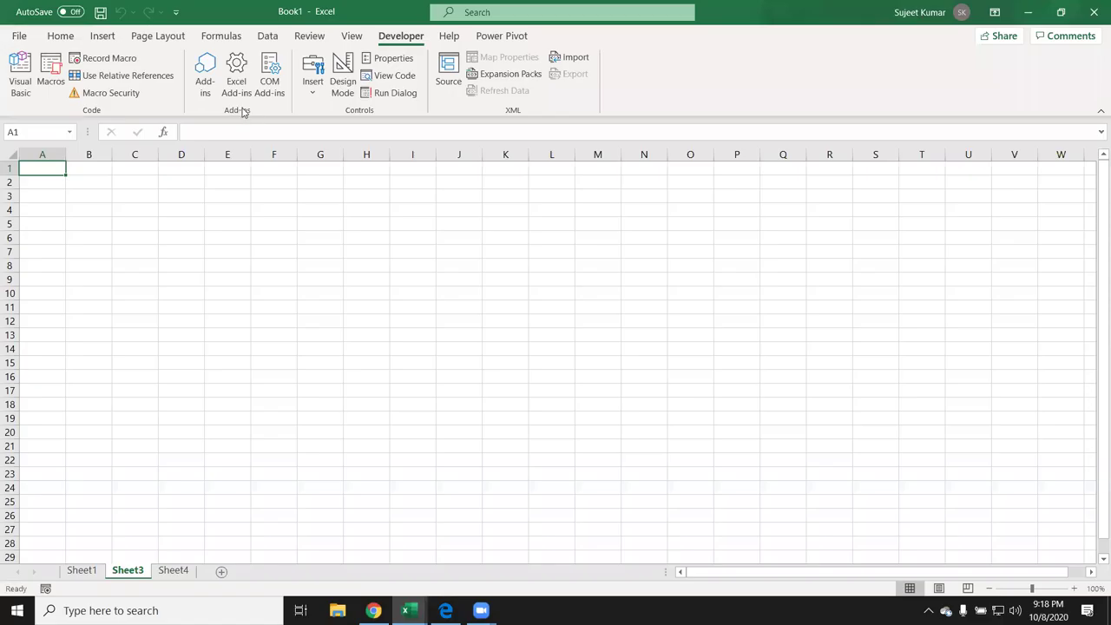
key(alt+F11)
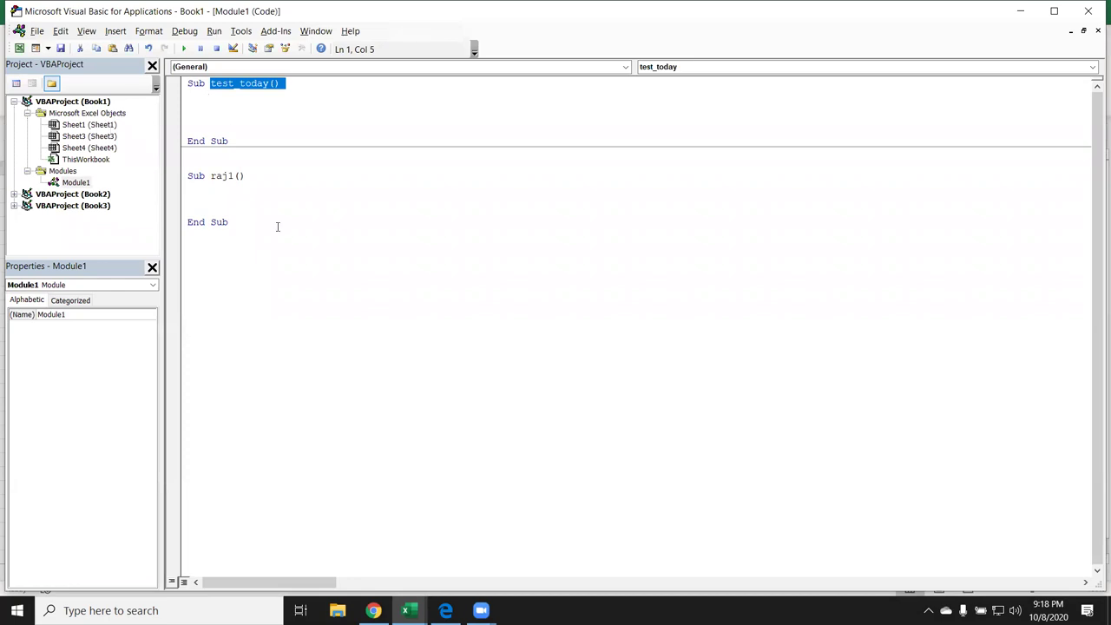
Enter the heading 'Public Macros' in cell D4
key(alt+F11)
click(194, 208)
text(Pu)
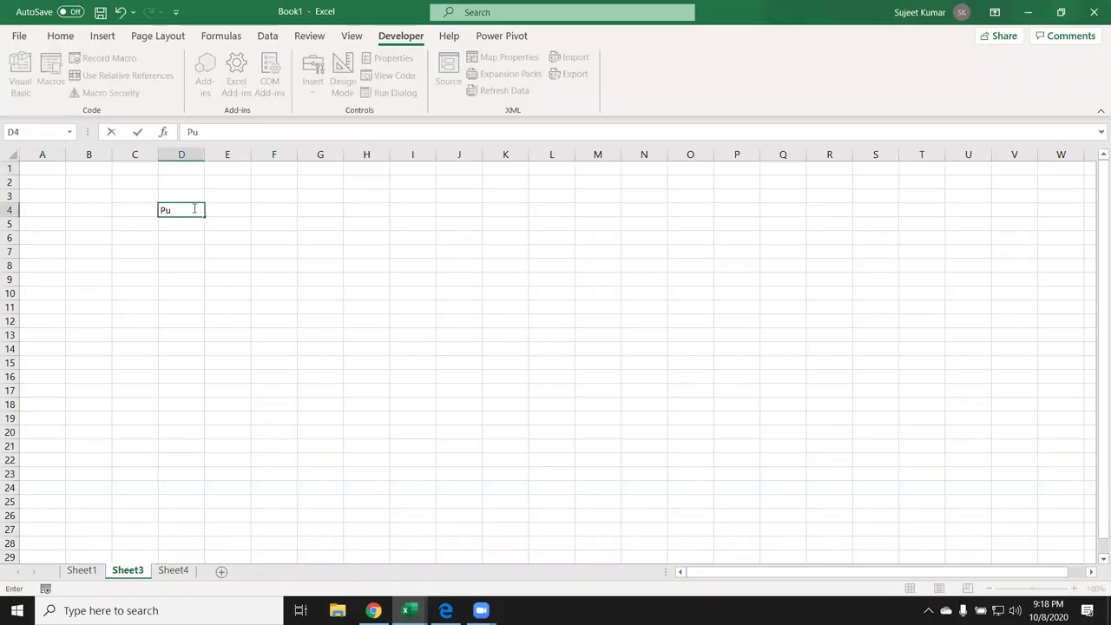
text(blic Macros)
key(Return)
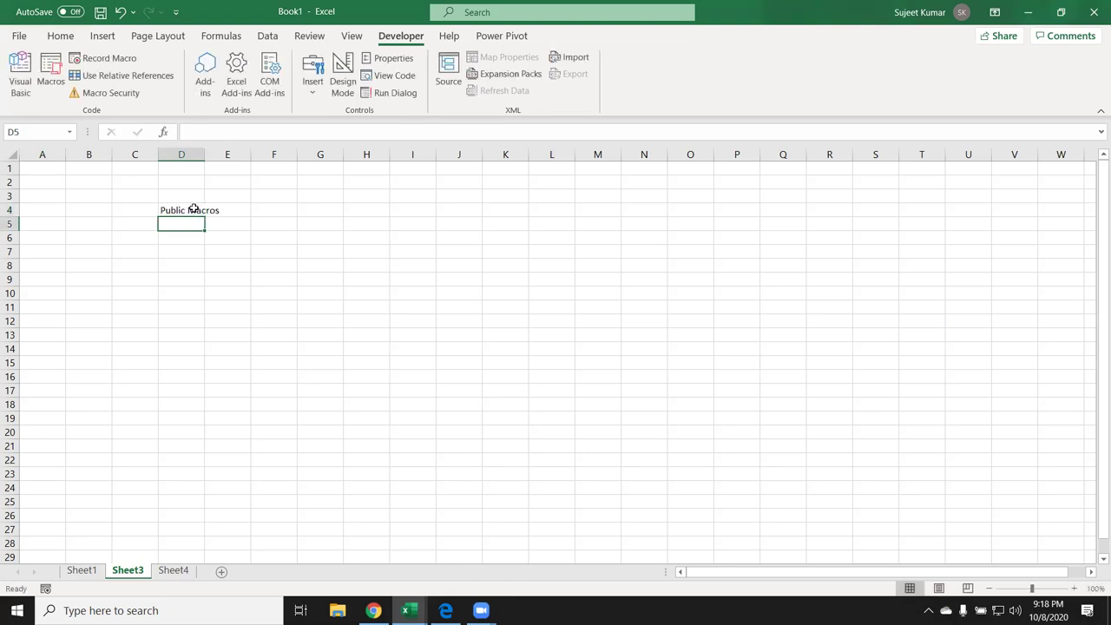
Glance at the code editor, then move the worksheet selection from E6 to D5
key(alt+F11)
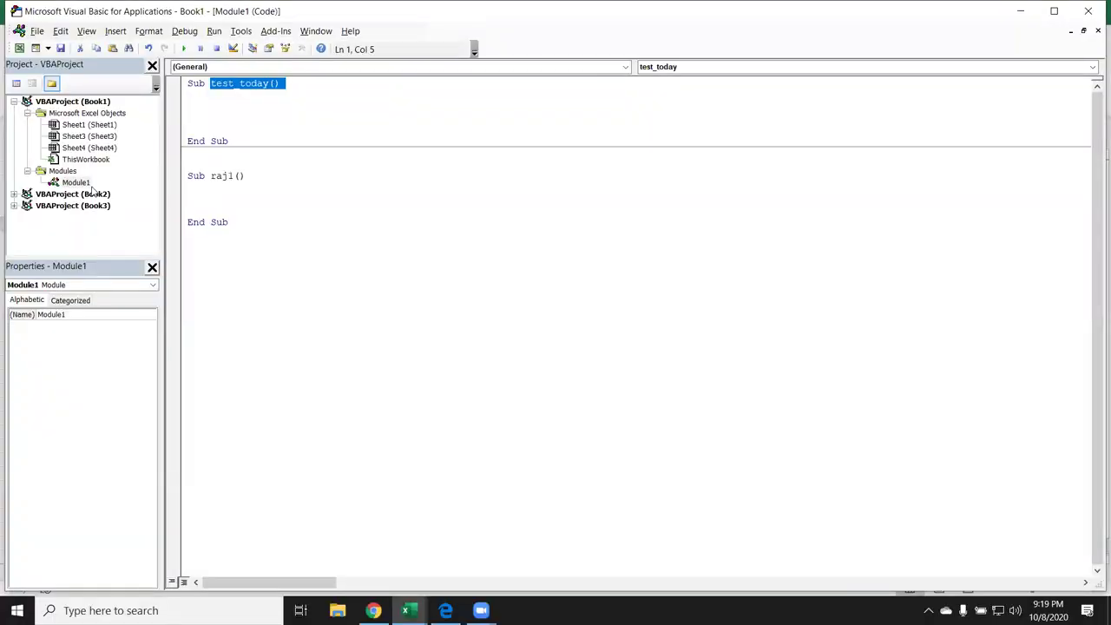
key(alt+F11)
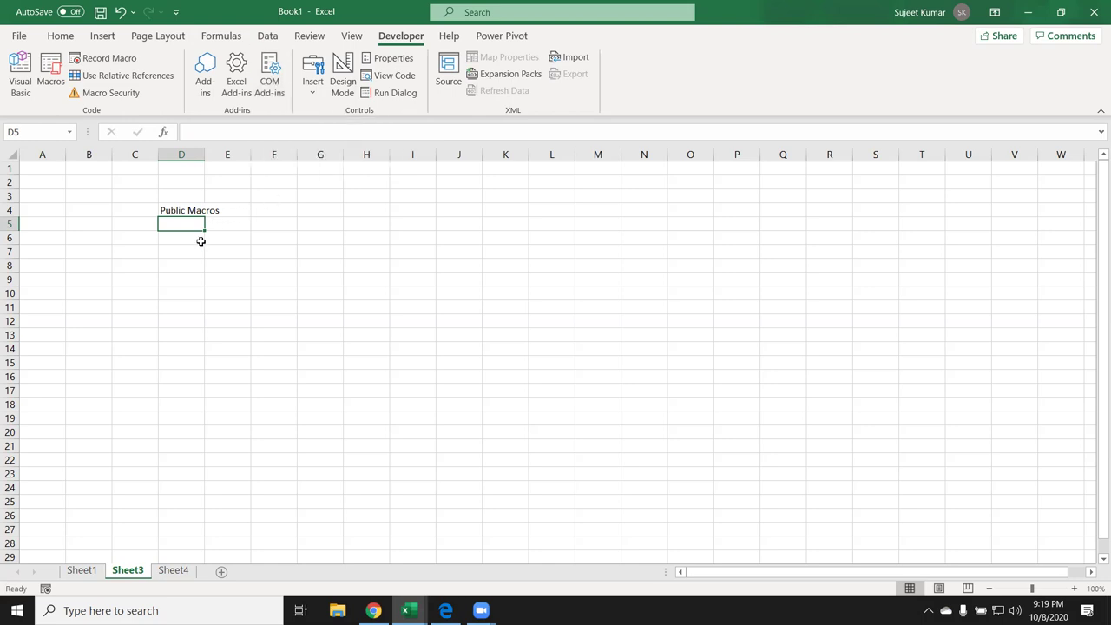
click(235, 237)
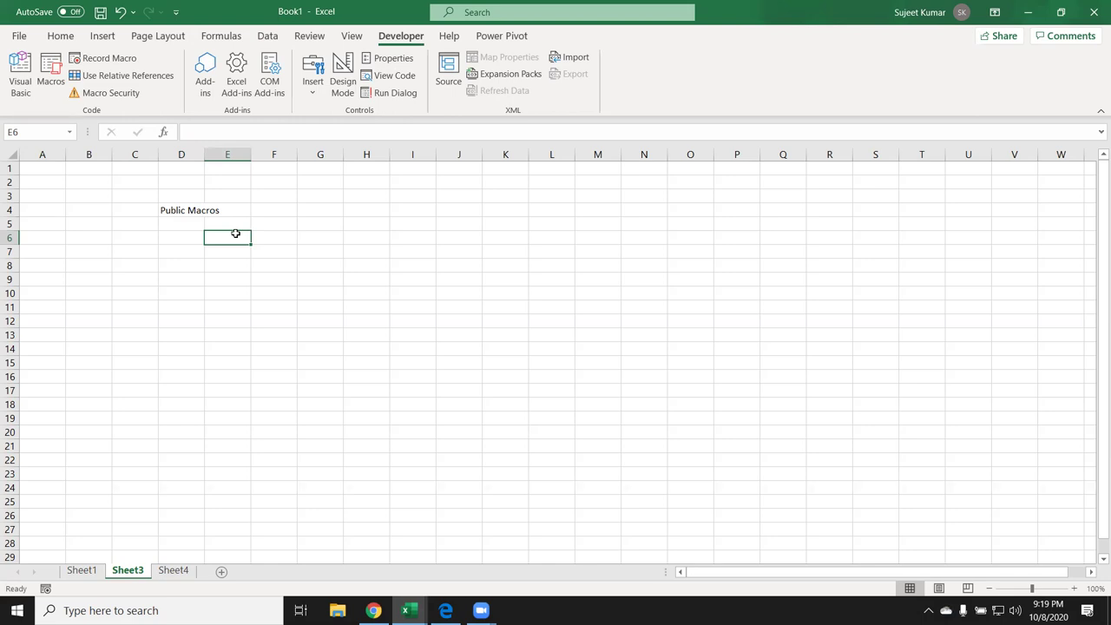
key(Up)
key(Up)
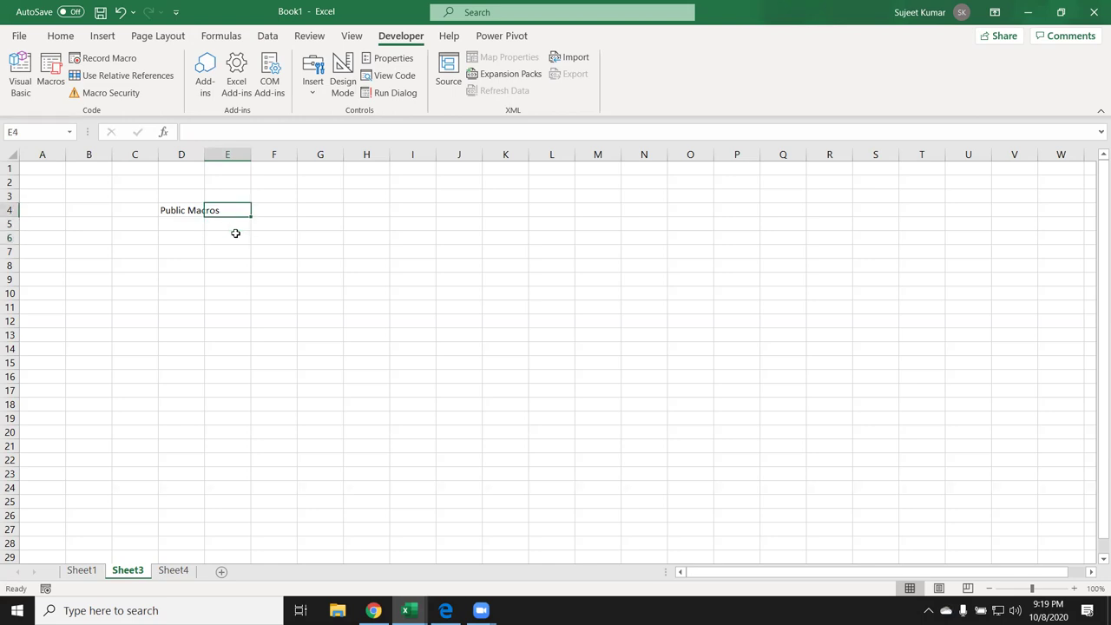
key(Left)
key(Down)
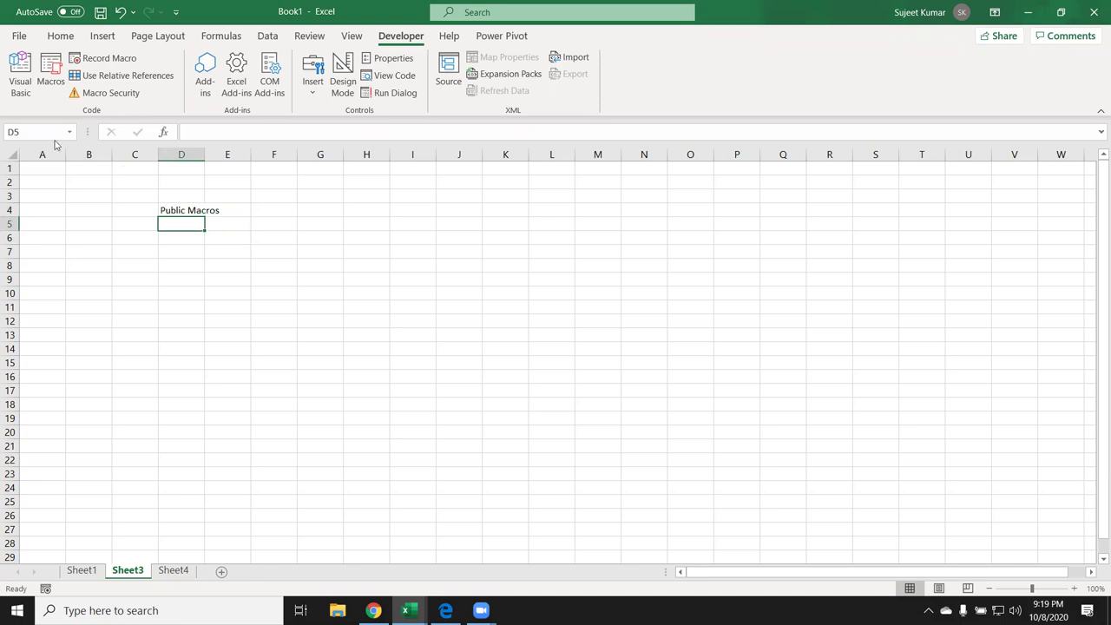
Select test_today in the macro list, close the list, and reopen the VBA editor
click(50, 70)
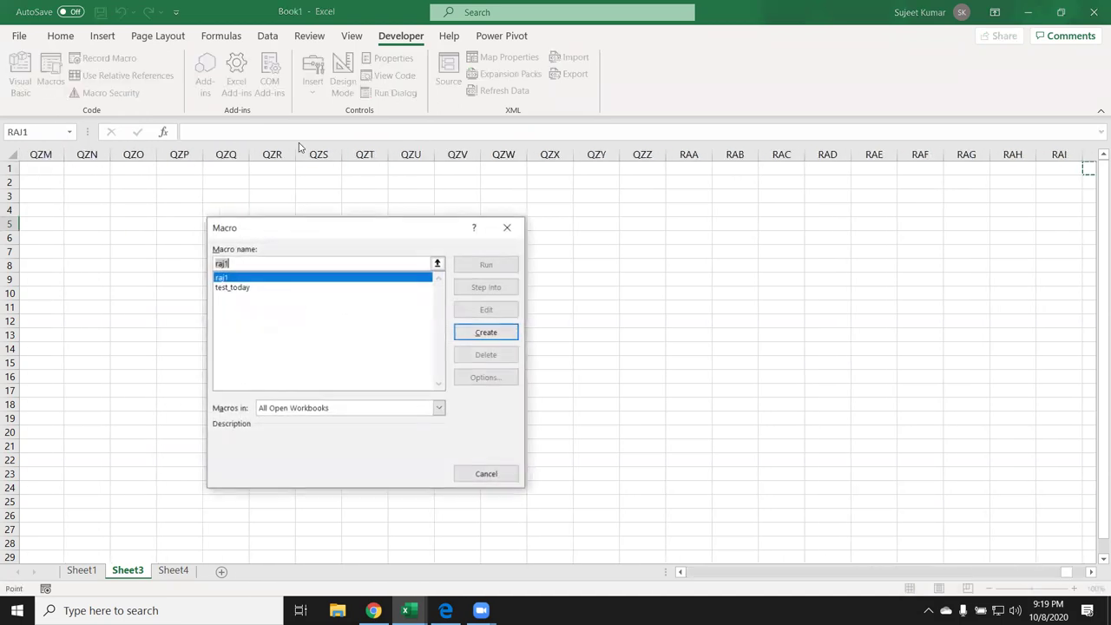
click(259, 288)
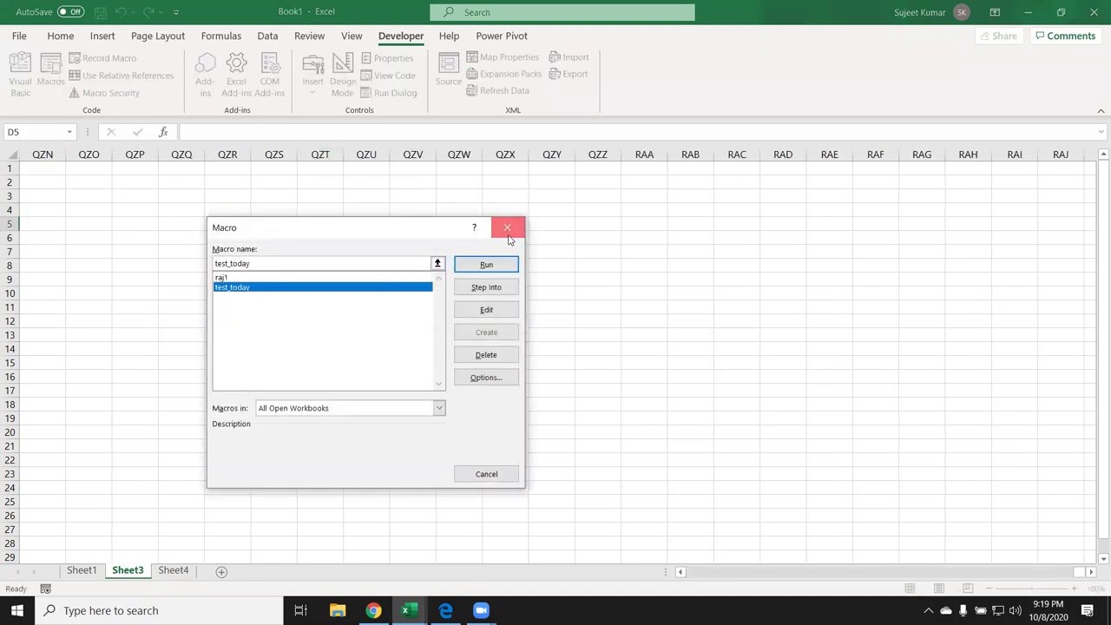
click(507, 227)
key(alt+F11)
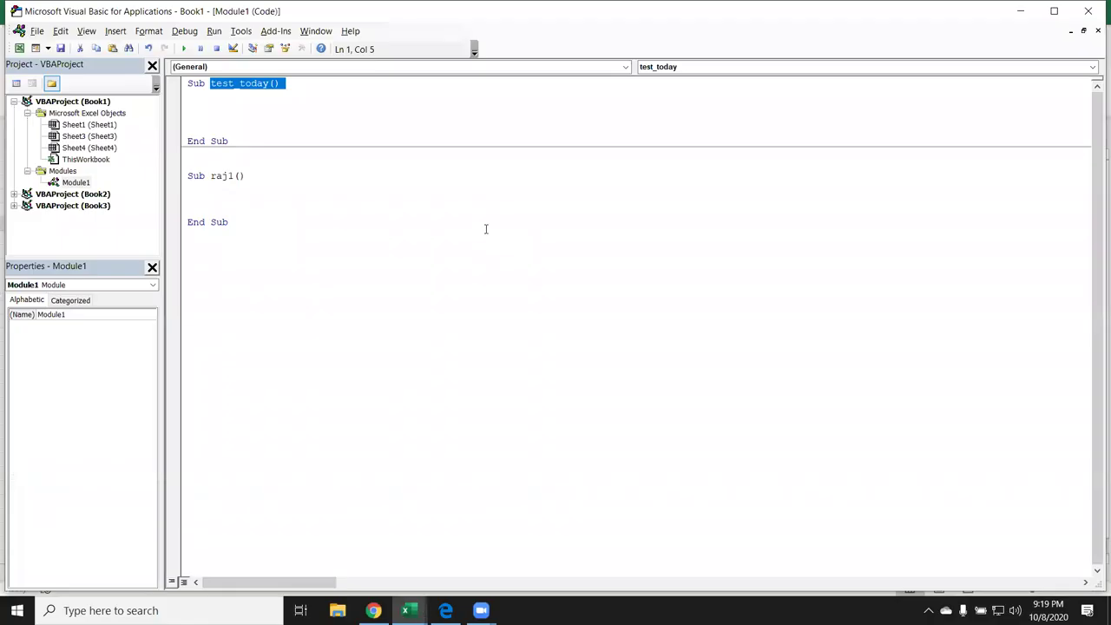
key(alt+F11)
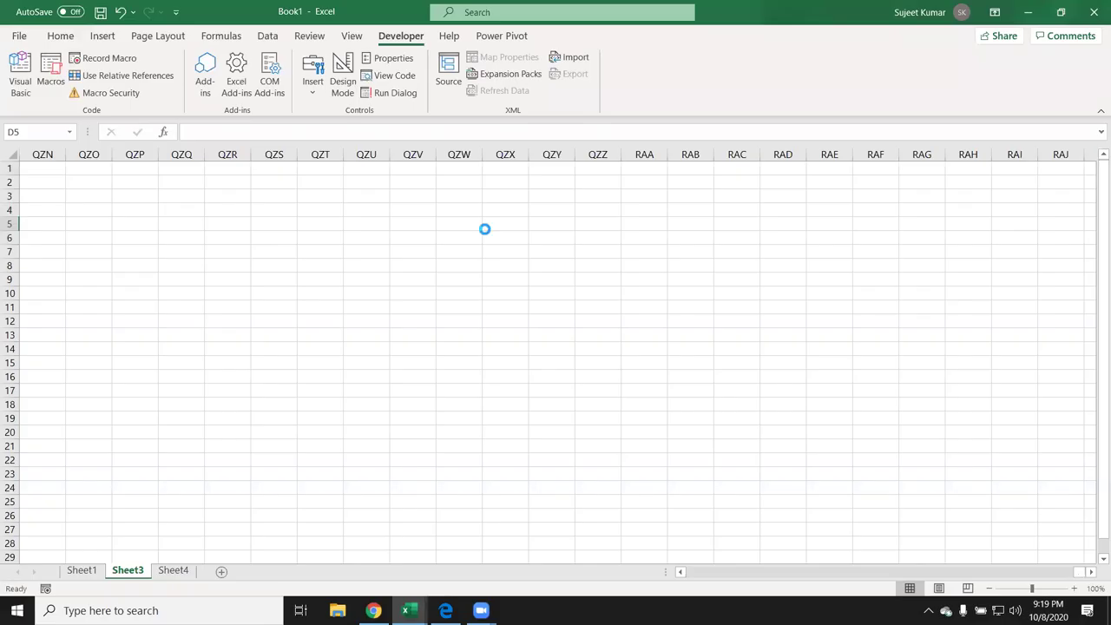
key(ctrl+n)
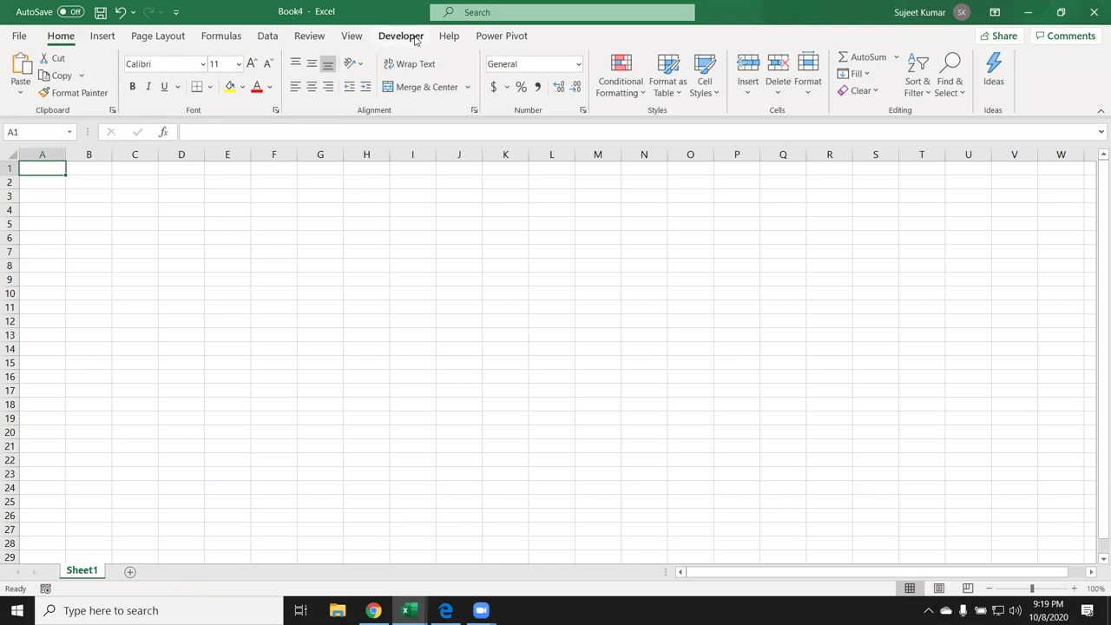
click(400, 35)
click(51, 87)
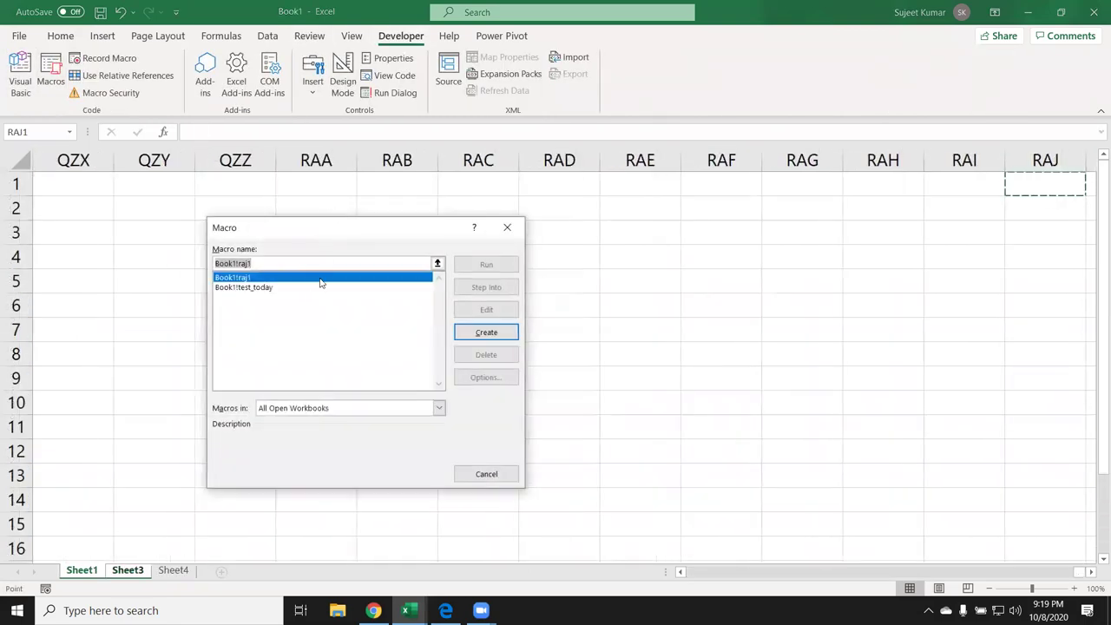
click(267, 289)
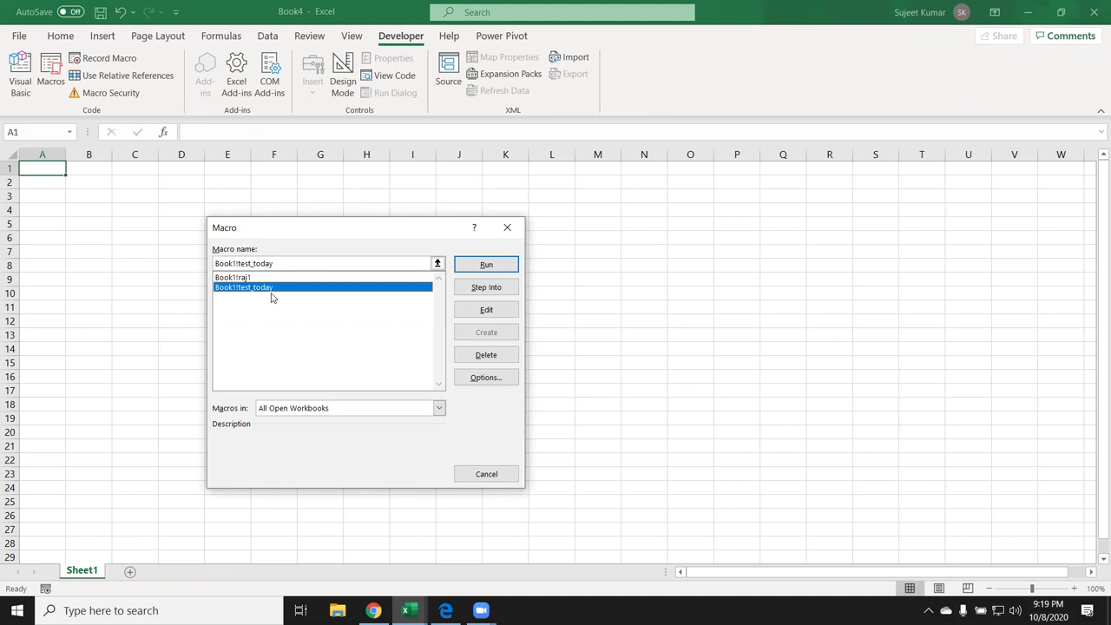
click(507, 228)
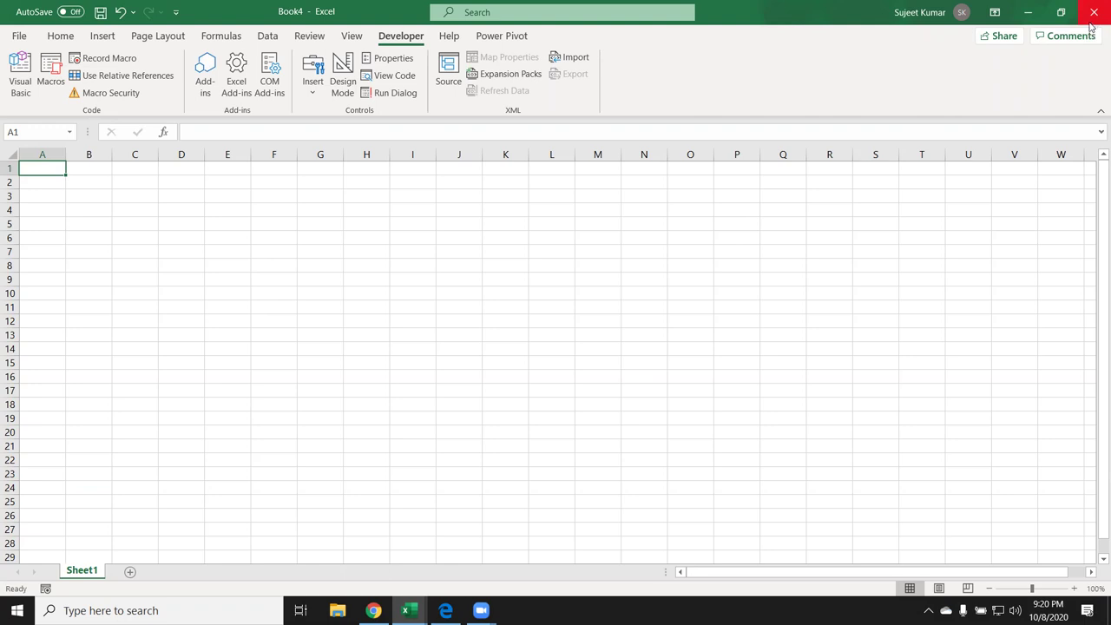
Close the empty Book4 workbook and return to Book1's Sheet3, selecting cell D9
click(1090, 20)
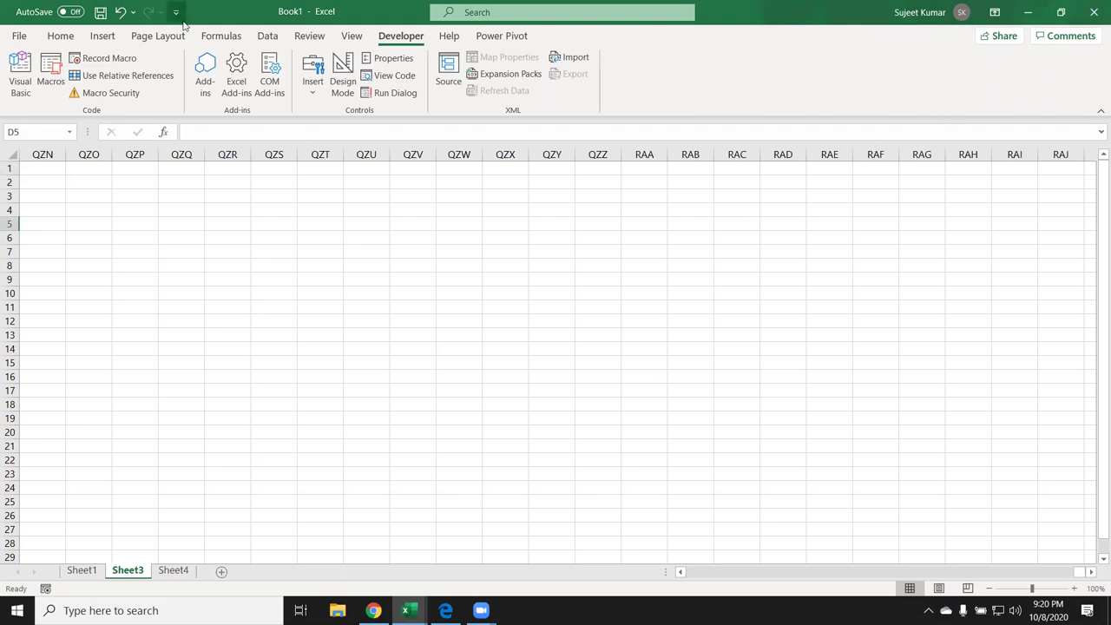
click(150, 235)
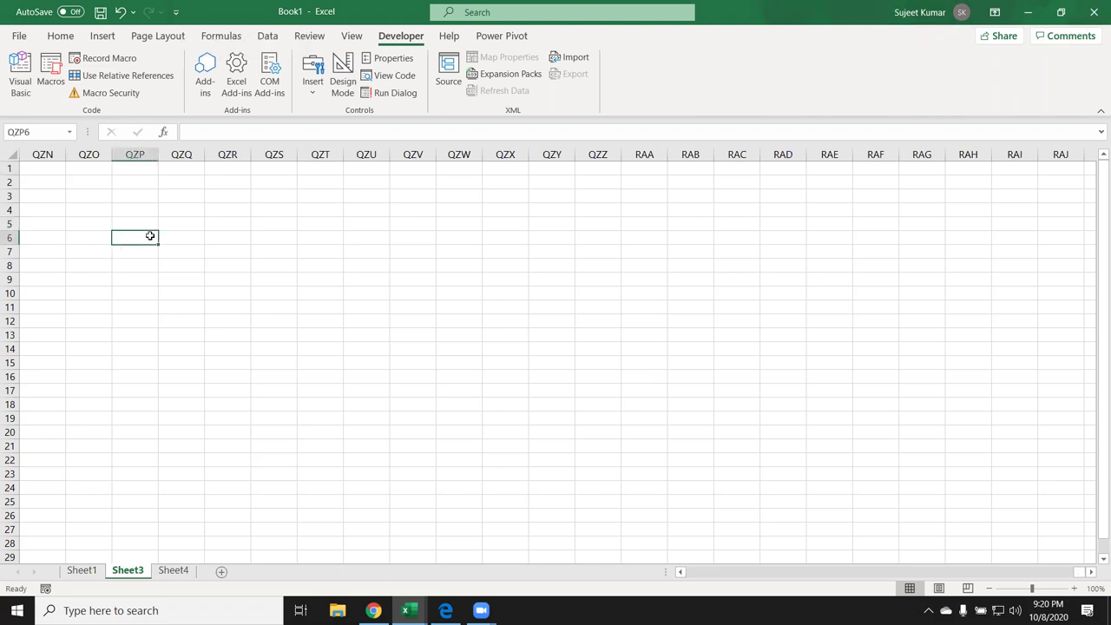
key(Home)
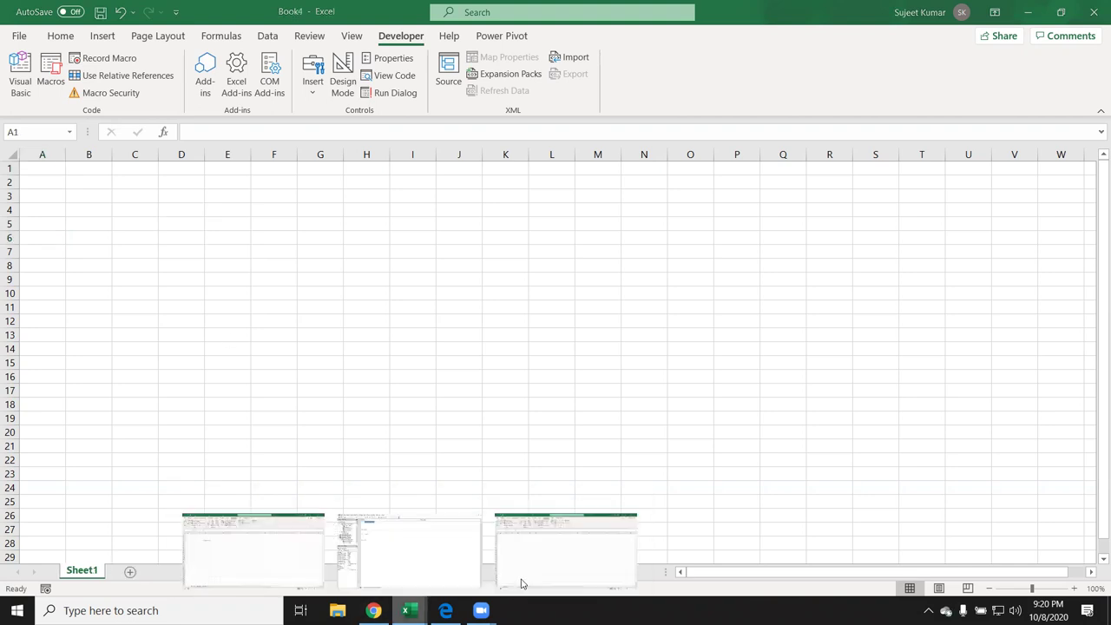
mouse_move(407, 610)
click(520, 578)
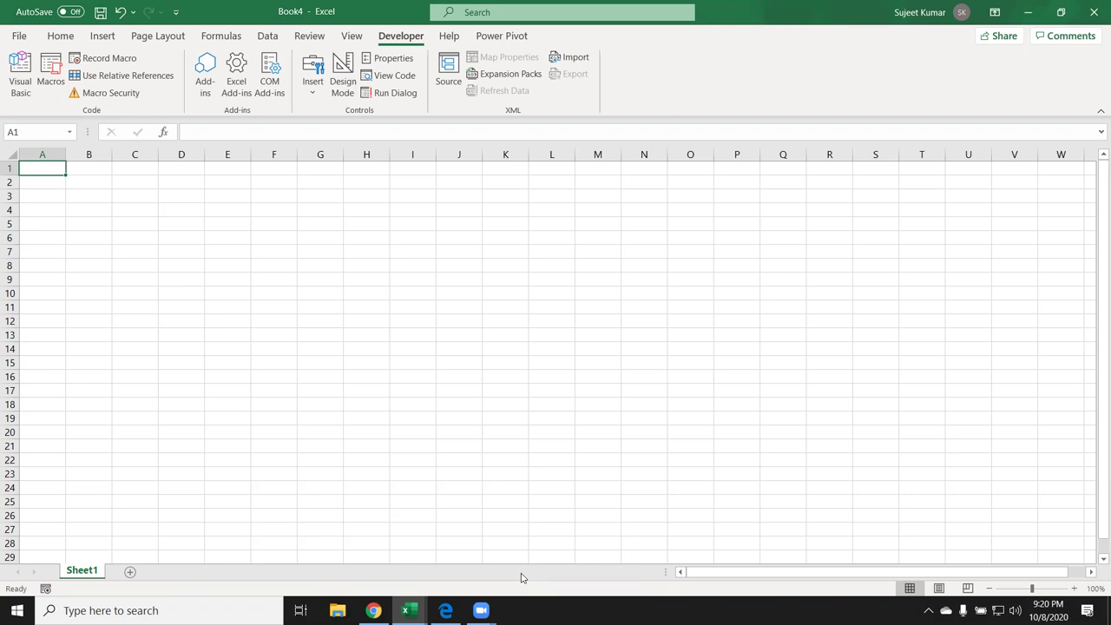
click(50, 71)
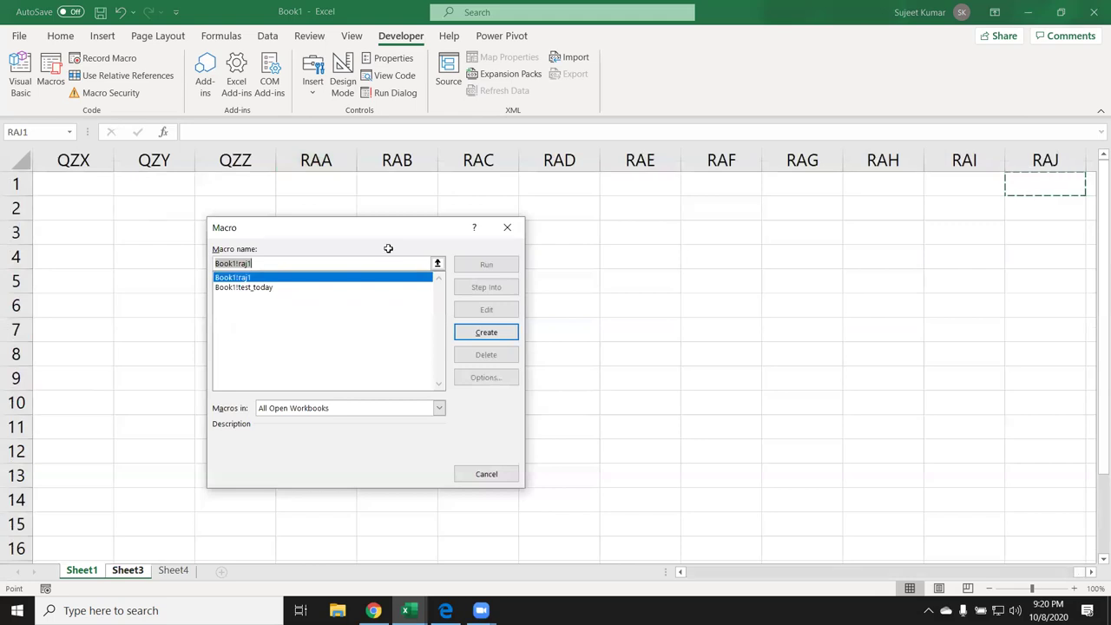
click(1093, 12)
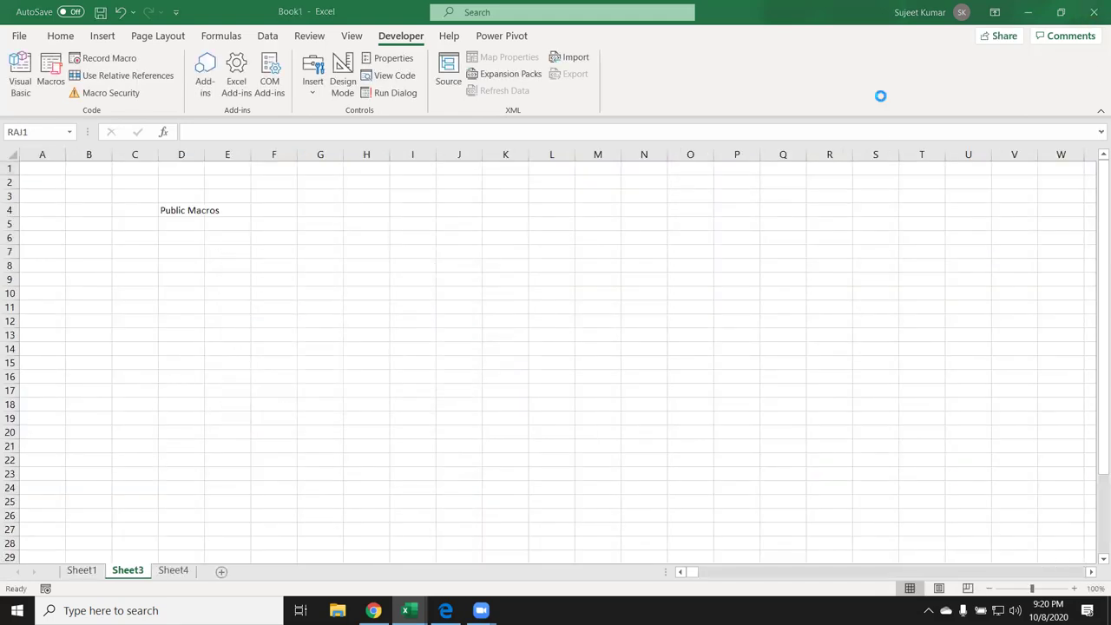
click(203, 210)
Type 'Private Macros' in D9 and the sub-heading 'Personal Macros' in E10
click(191, 280)
text(ivate Macros)
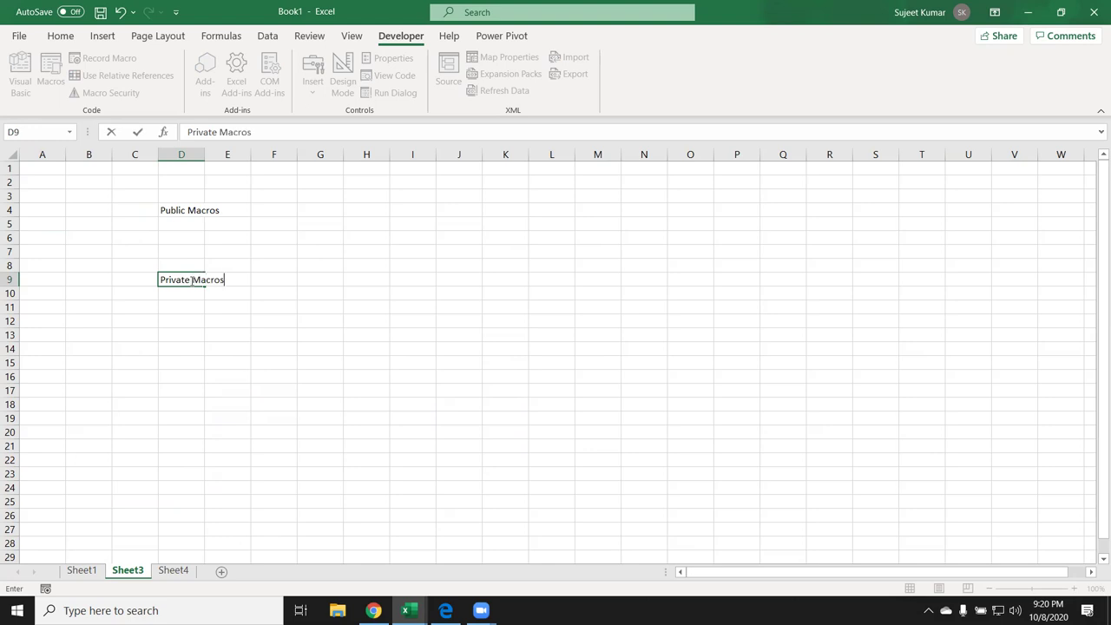
key(Return)
key(Right)
text(P)
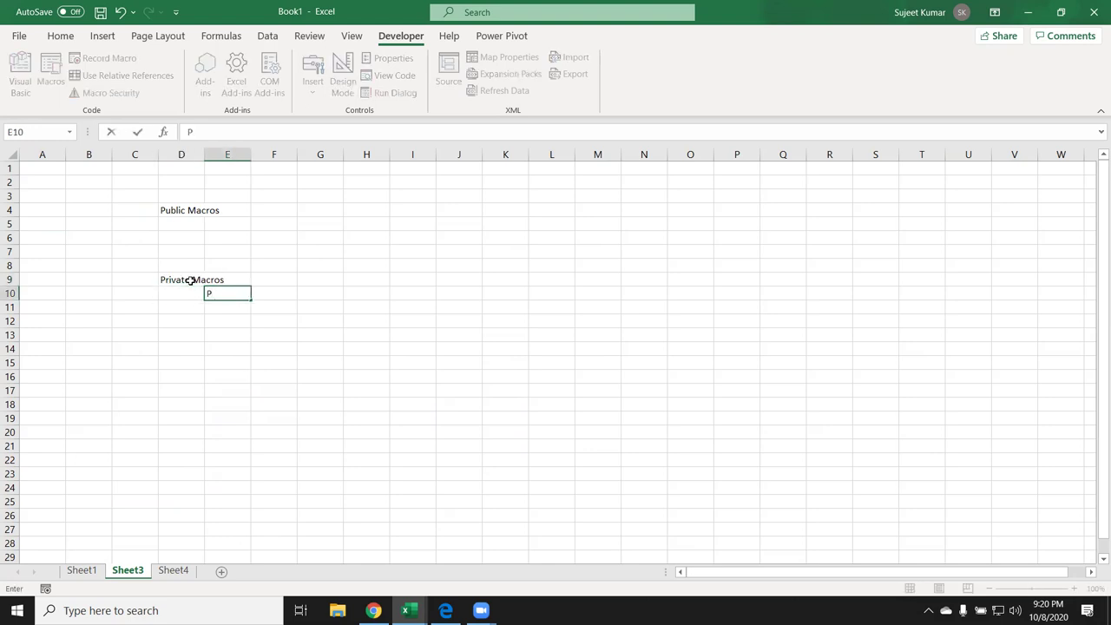
text(ersonal Macros)
key(Return)
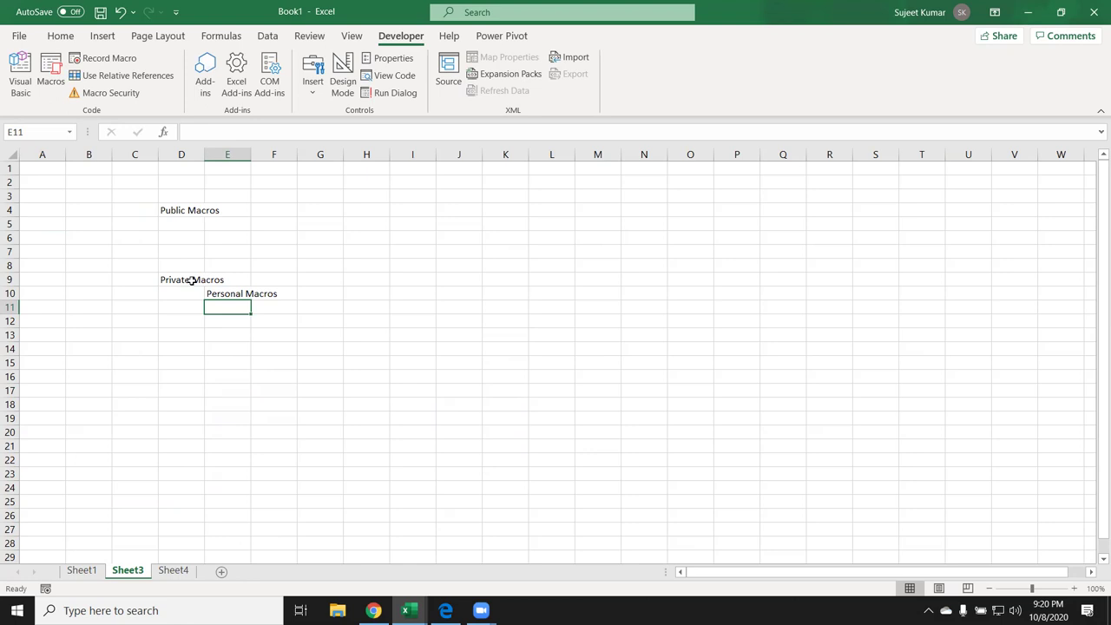
Select empty cell F13 and open the Record Macro dialog
click(217, 295)
click(267, 332)
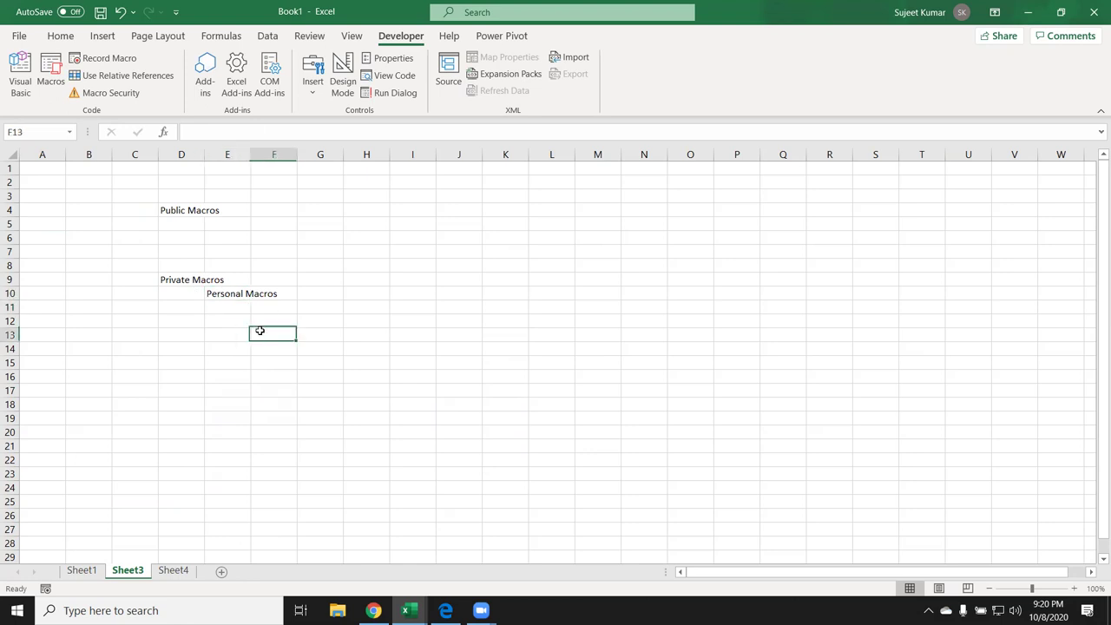
click(102, 58)
Set Store macro in to Personal Macro Workbook, then cancel recording and select D4
click(274, 360)
click(275, 373)
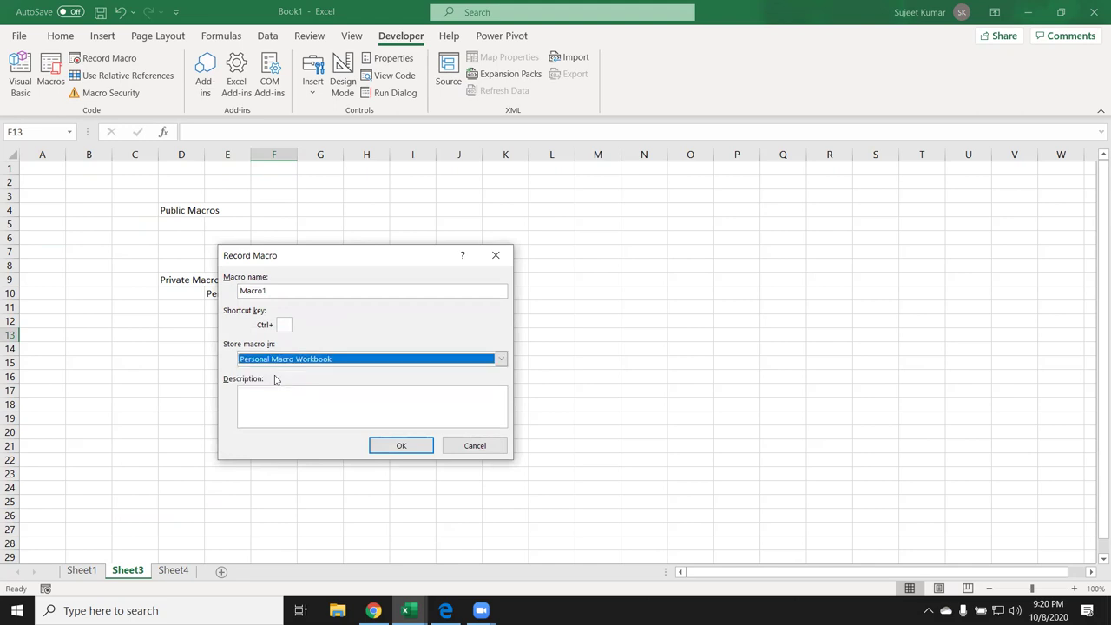
click(475, 446)
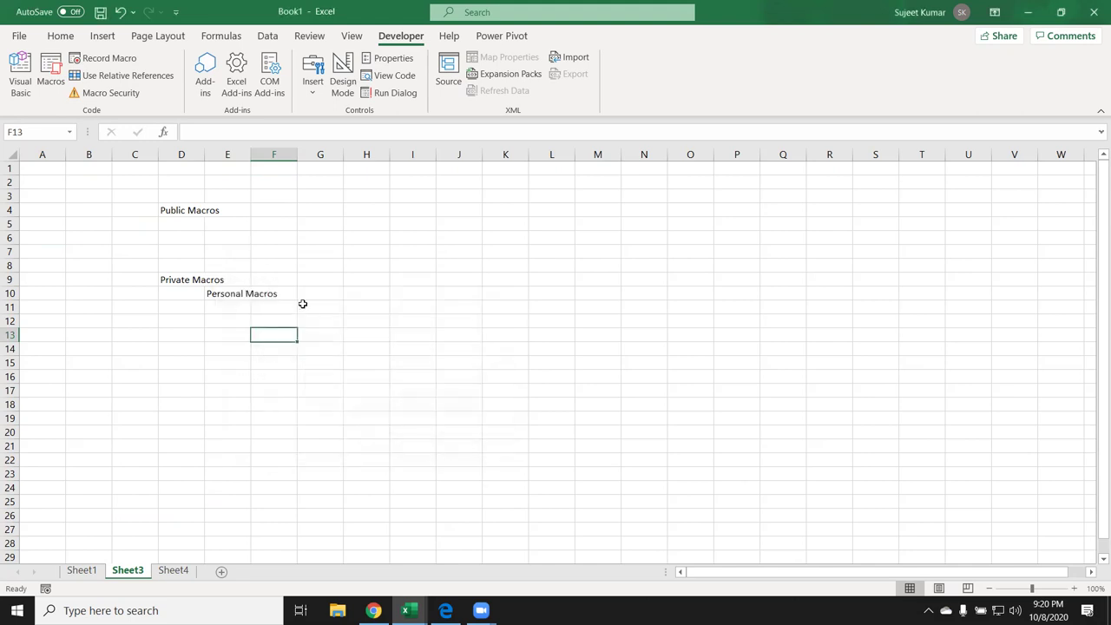
click(181, 211)
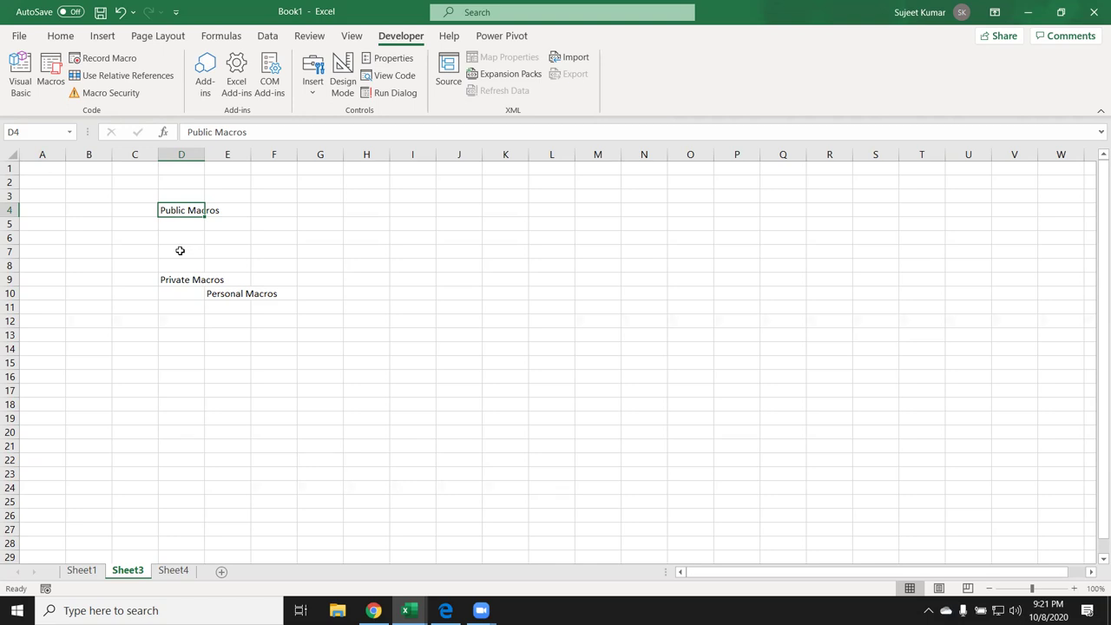
click(235, 294)
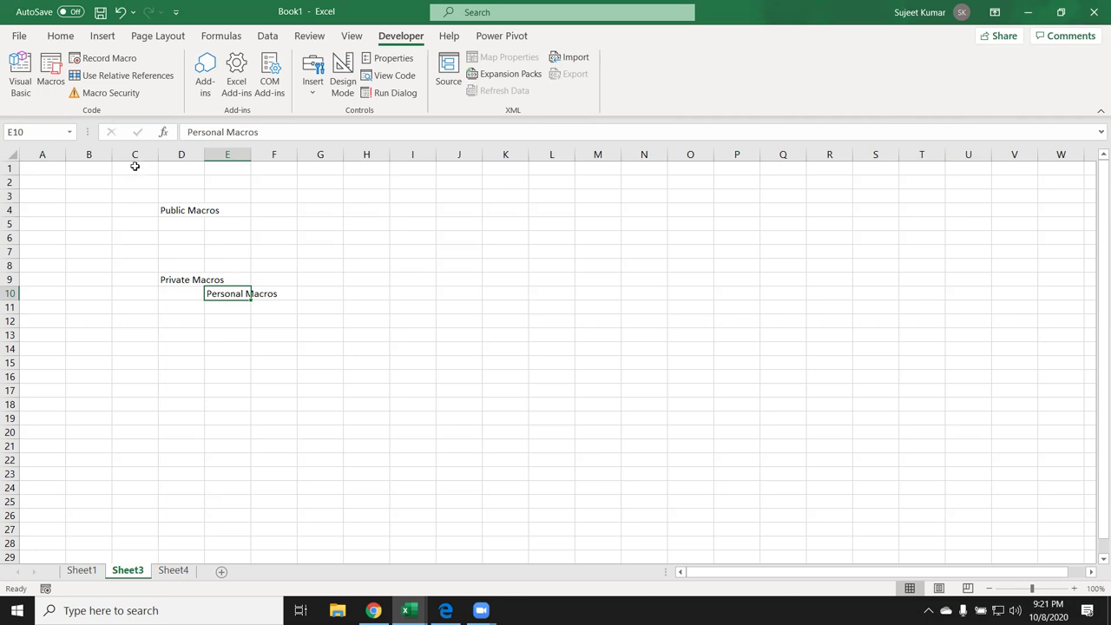
click(392, 233)
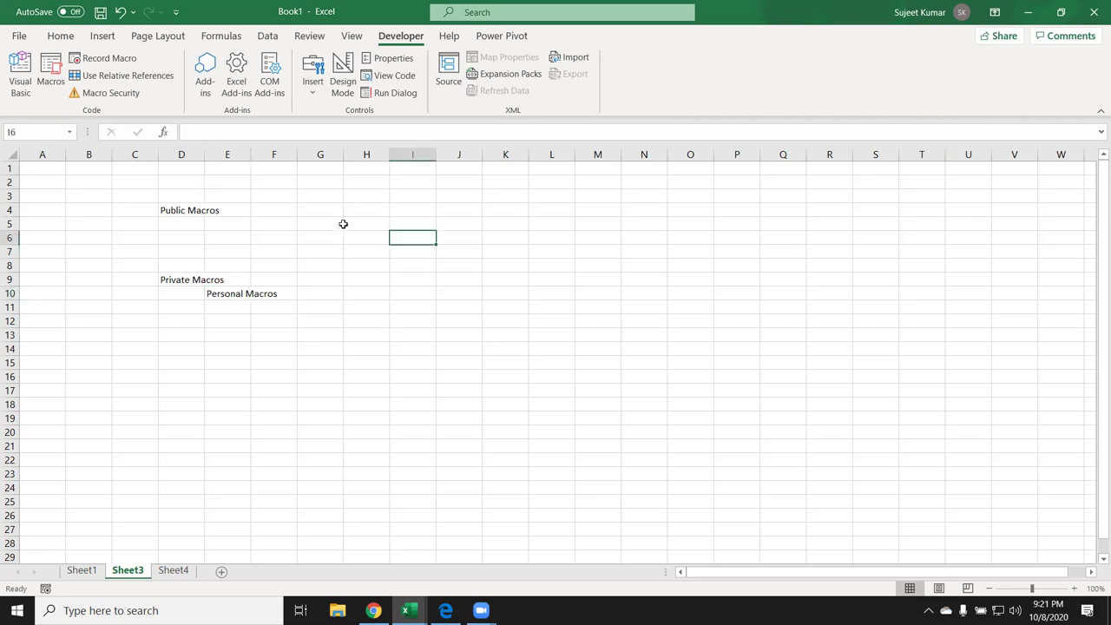
click(263, 232)
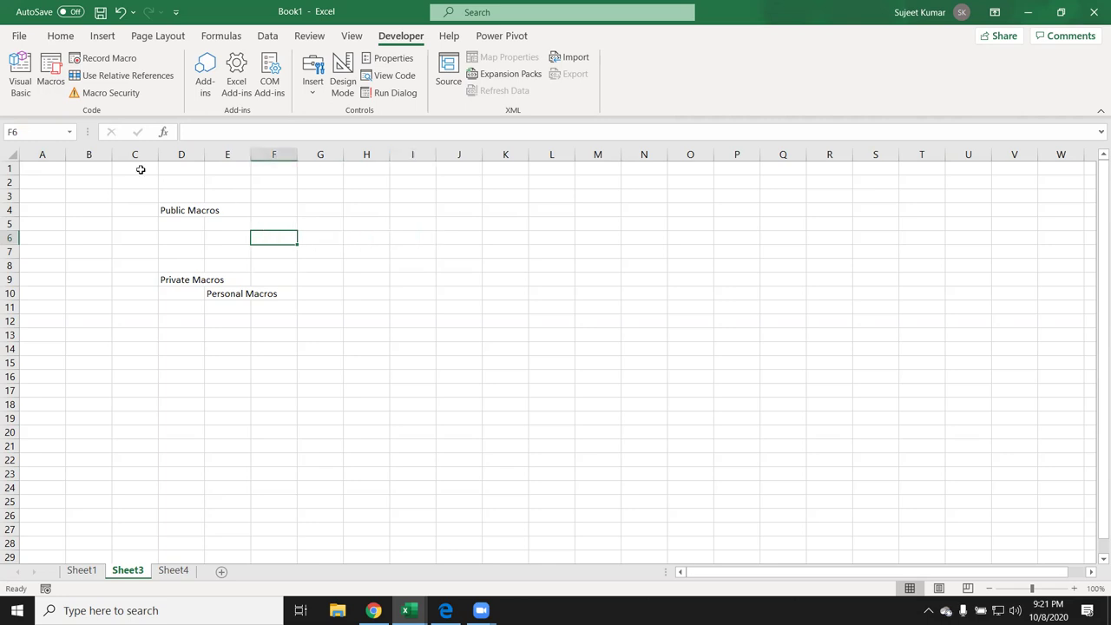
click(54, 78)
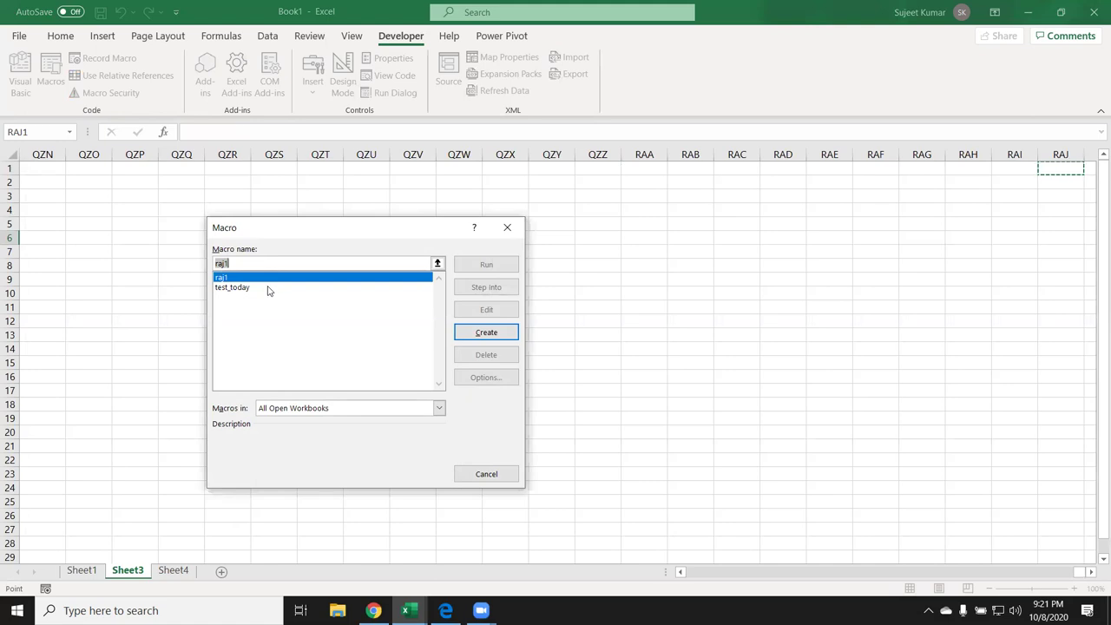
key(Escape)
key(Home)
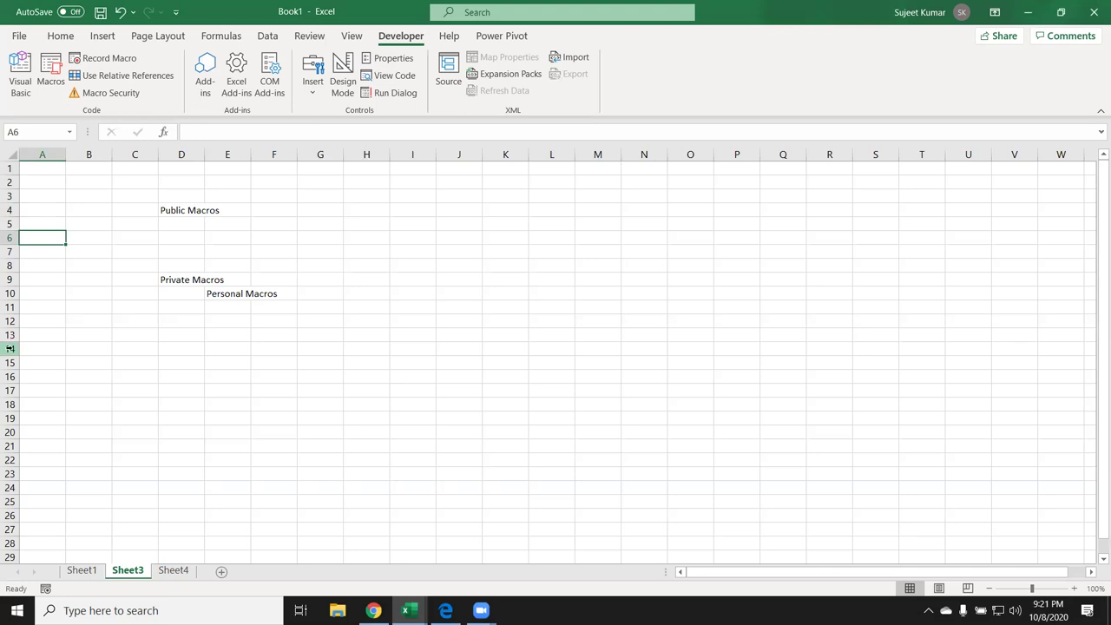
click(222, 297)
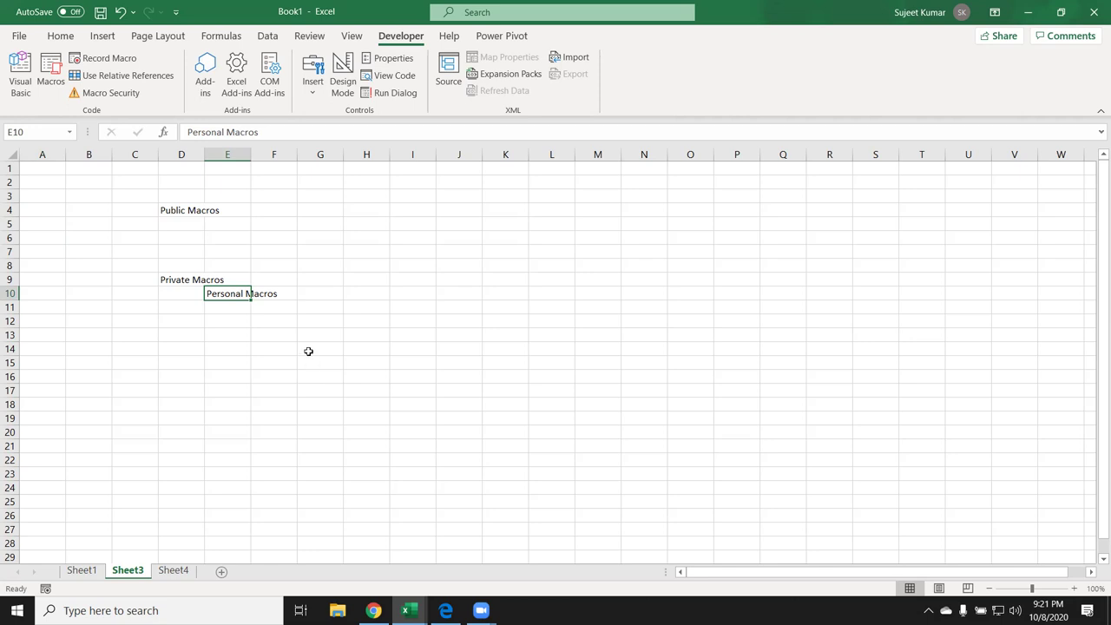
click(102, 58)
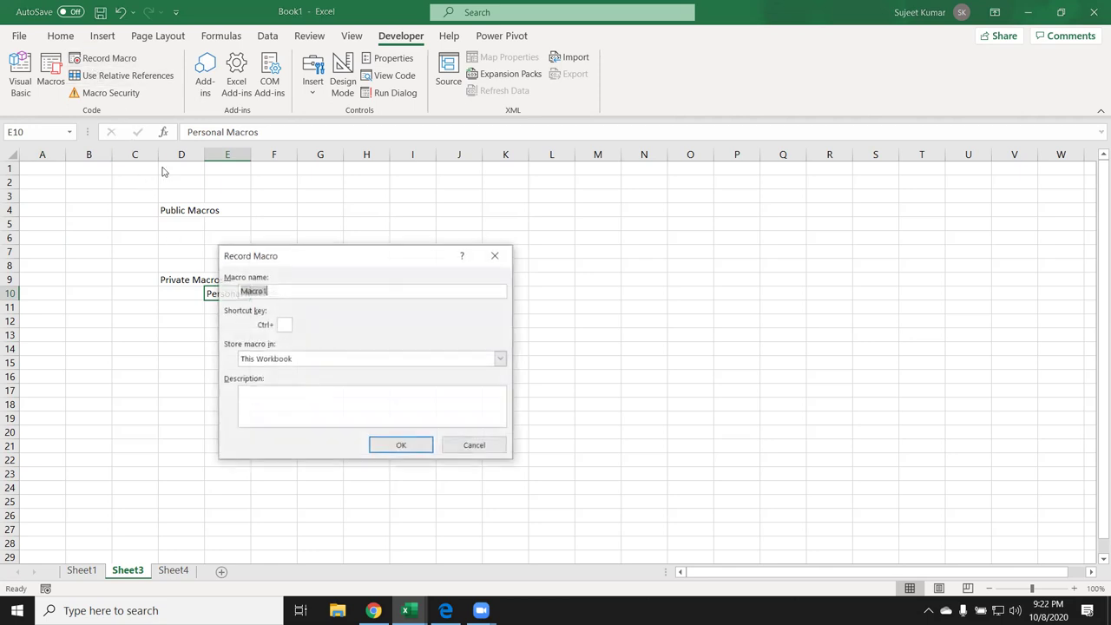
click(497, 256)
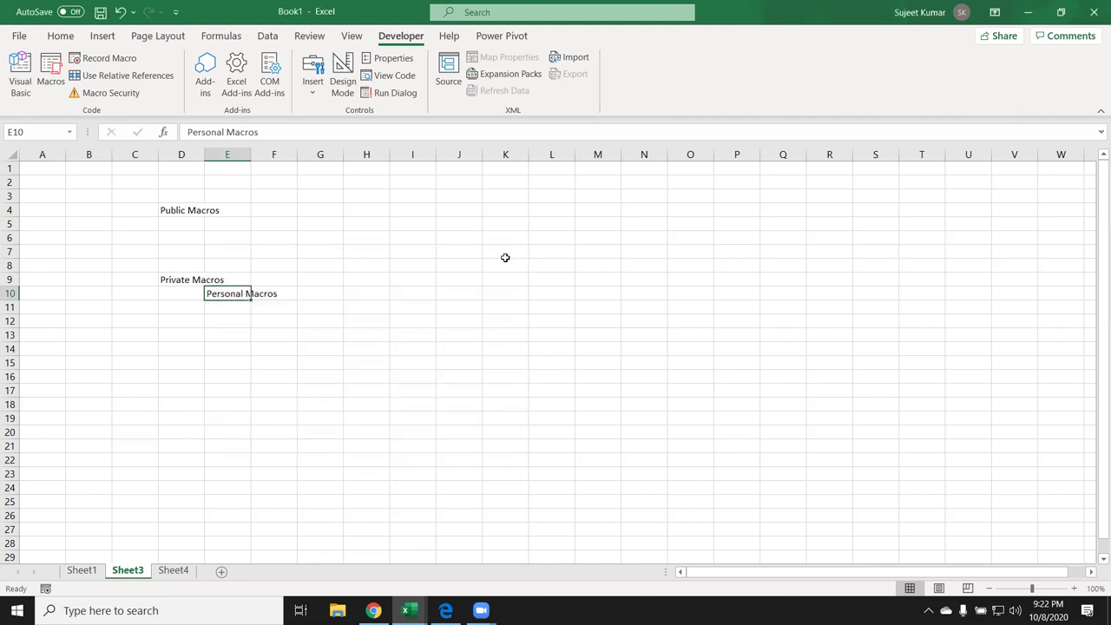
click(175, 211)
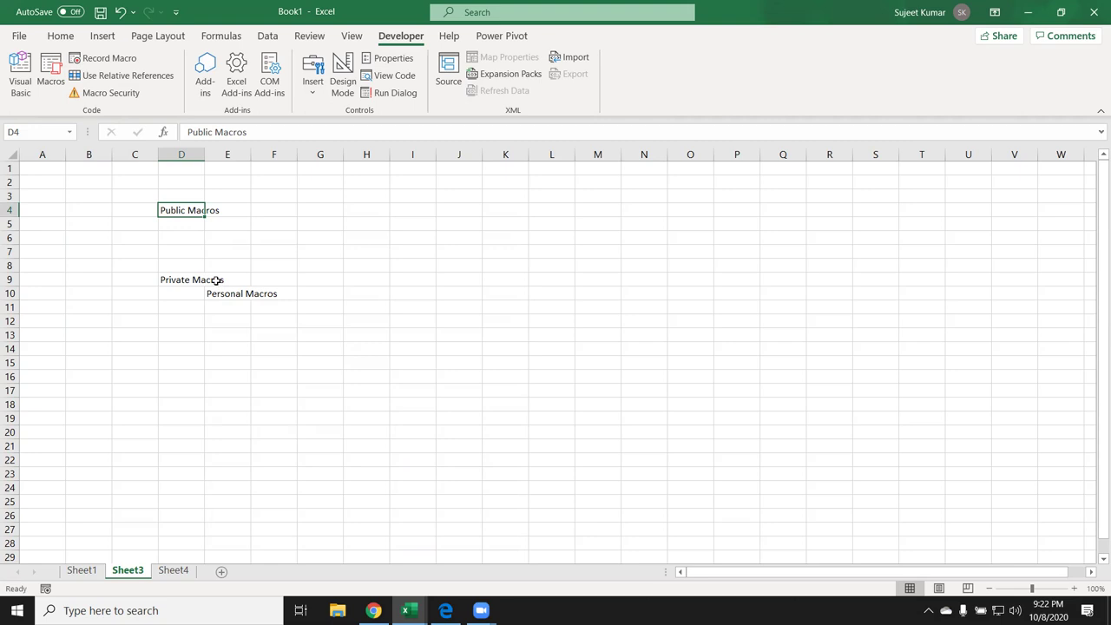
Type the sub-heading 'Event Macros' in cell E11
click(228, 304)
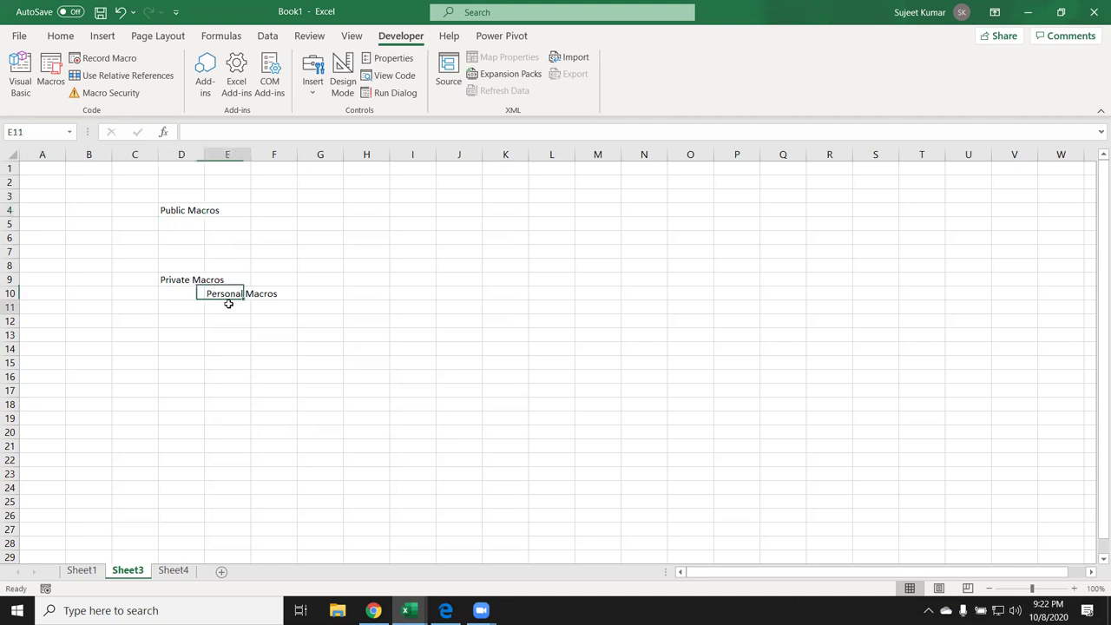
text(Event Macros)
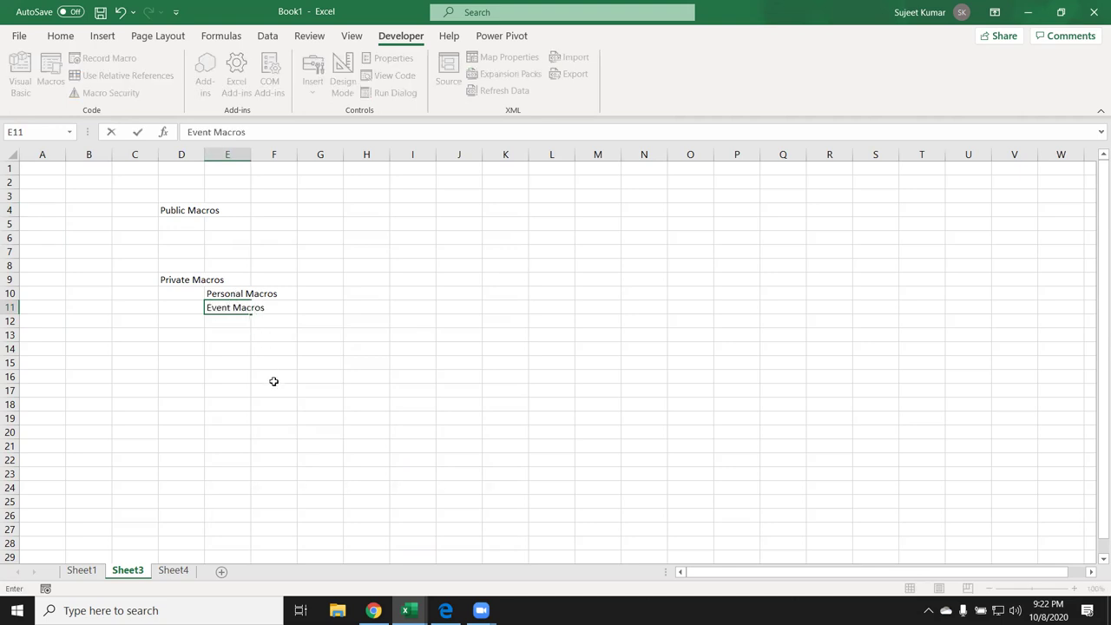
click(274, 381)
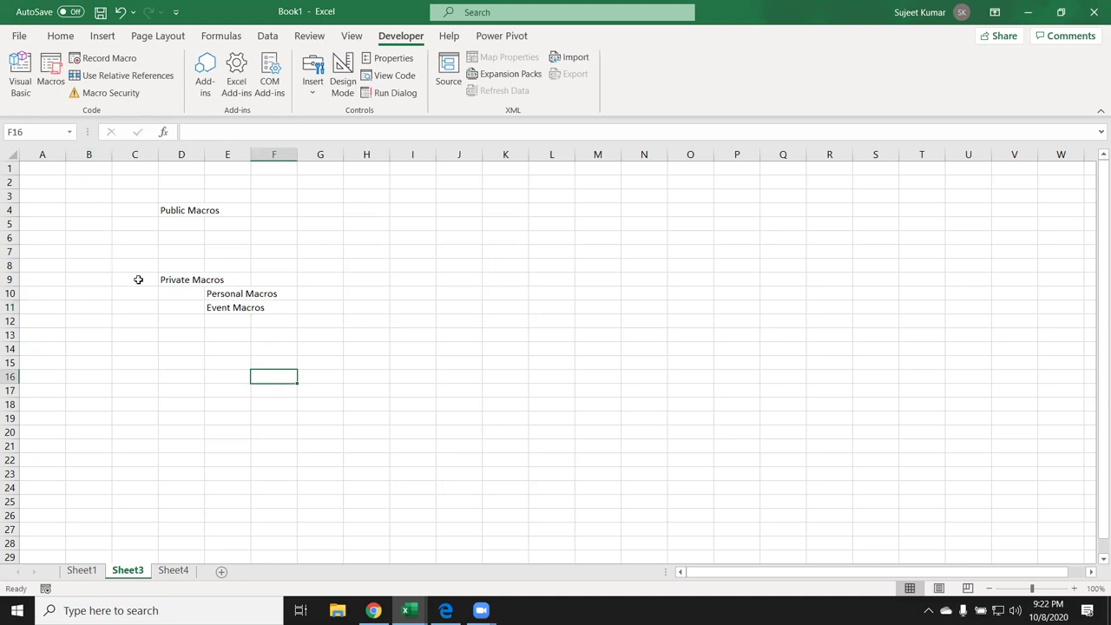
Rename the raj1 procedure to raj_1 in the code editor, then return to Excel
key(alt+F11)
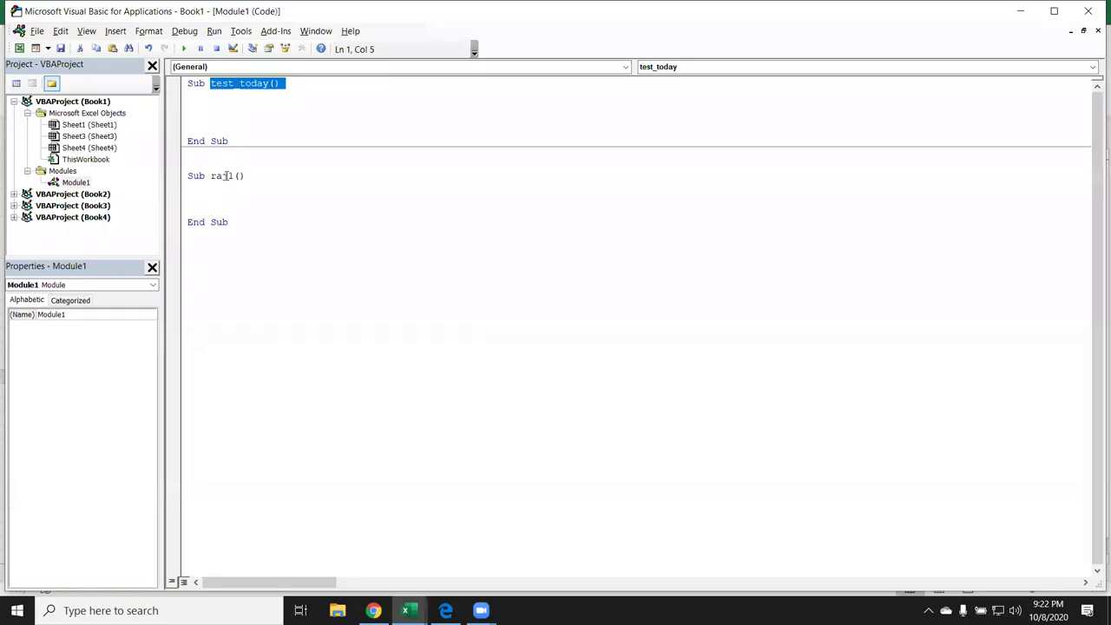
click(227, 176)
text(_)
click(248, 191)
key(alt+F11)
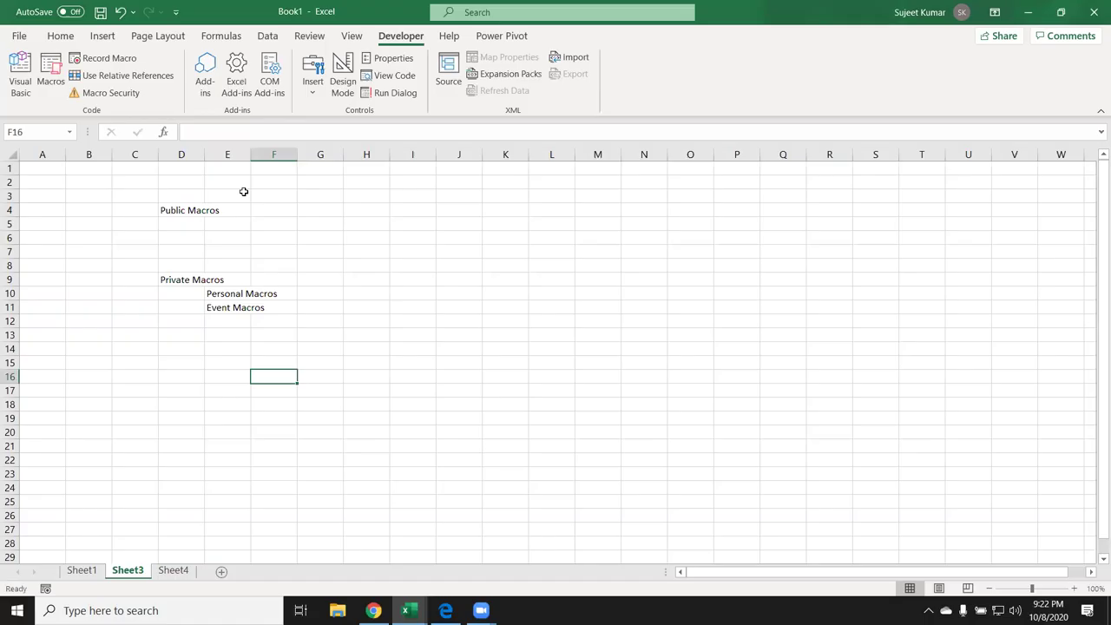
click(102, 213)
click(51, 74)
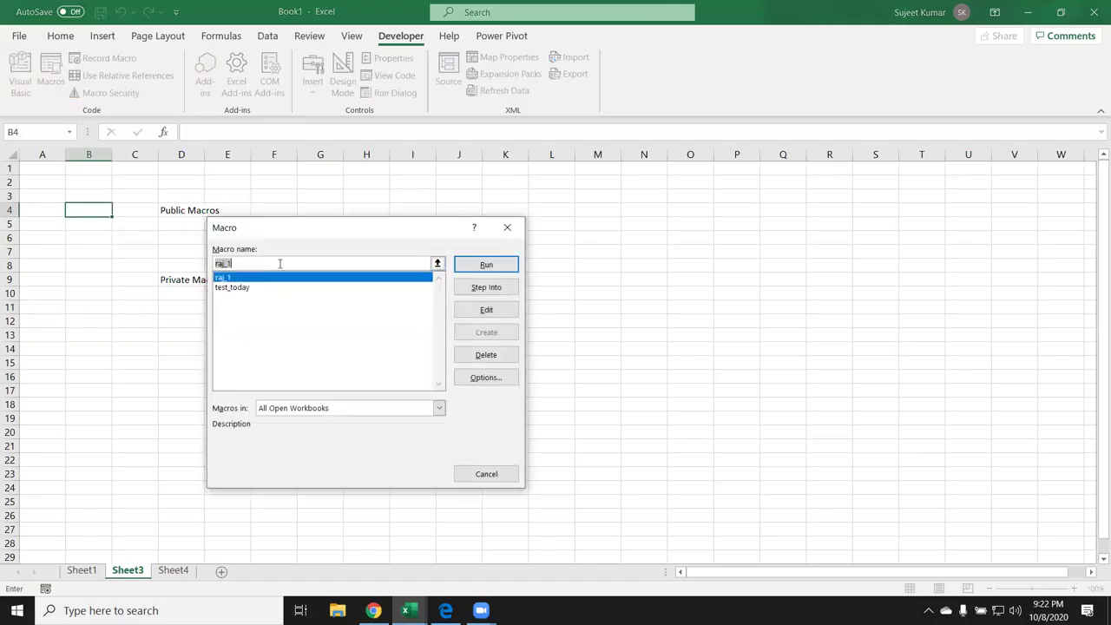
key(Escape)
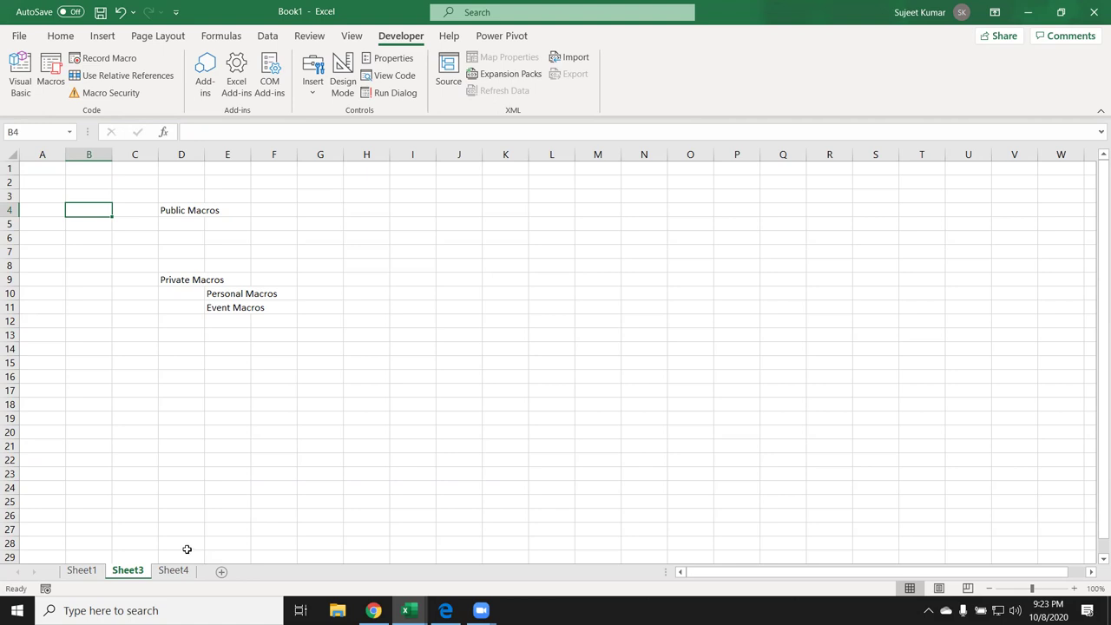
On Sheet4, select a few cells, then open the sheet's code module via View Code
click(178, 566)
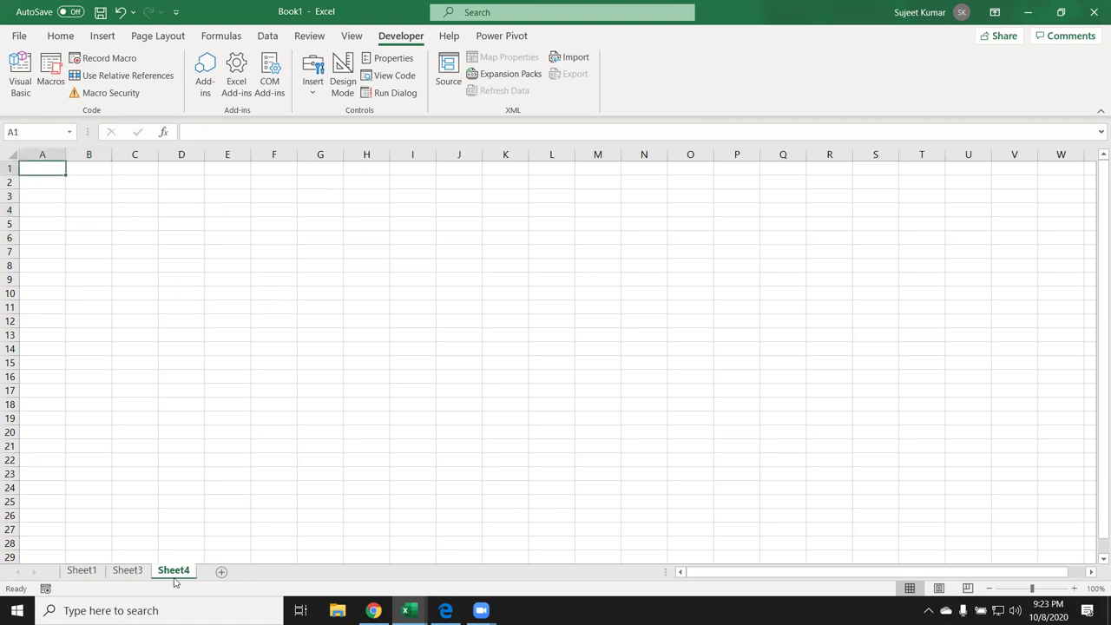
click(221, 252)
click(307, 361)
click(374, 241)
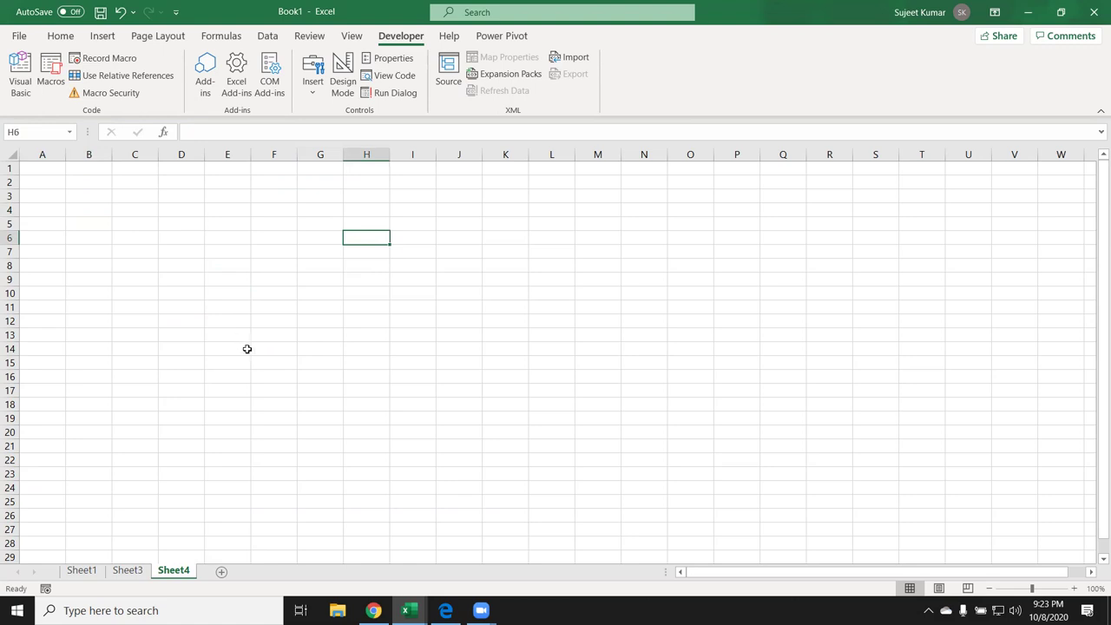
click(189, 281)
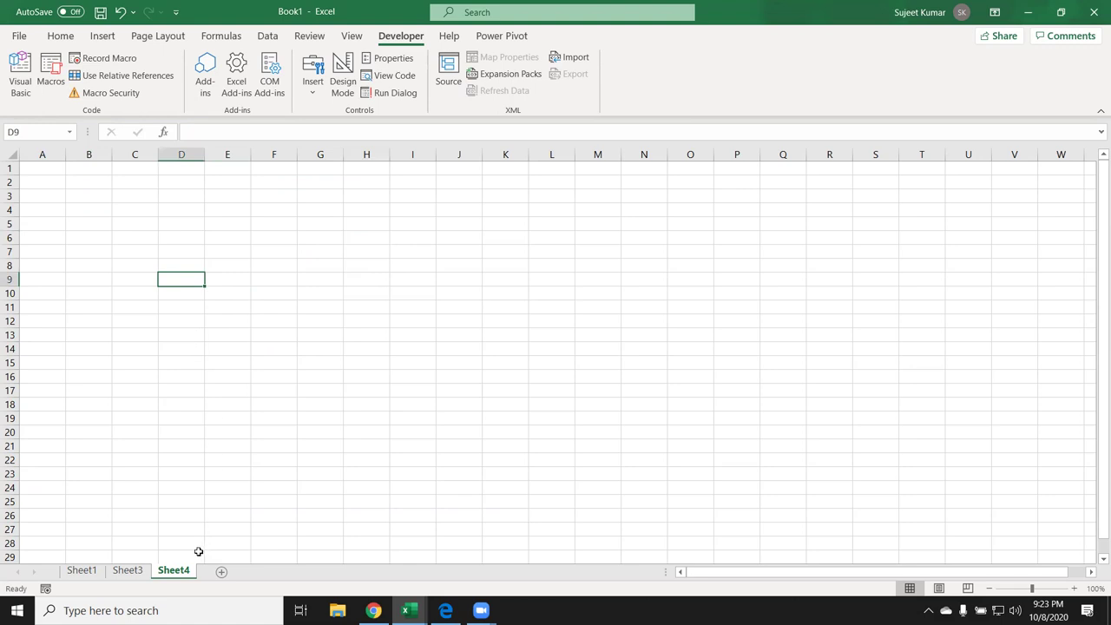
right_click(167, 577)
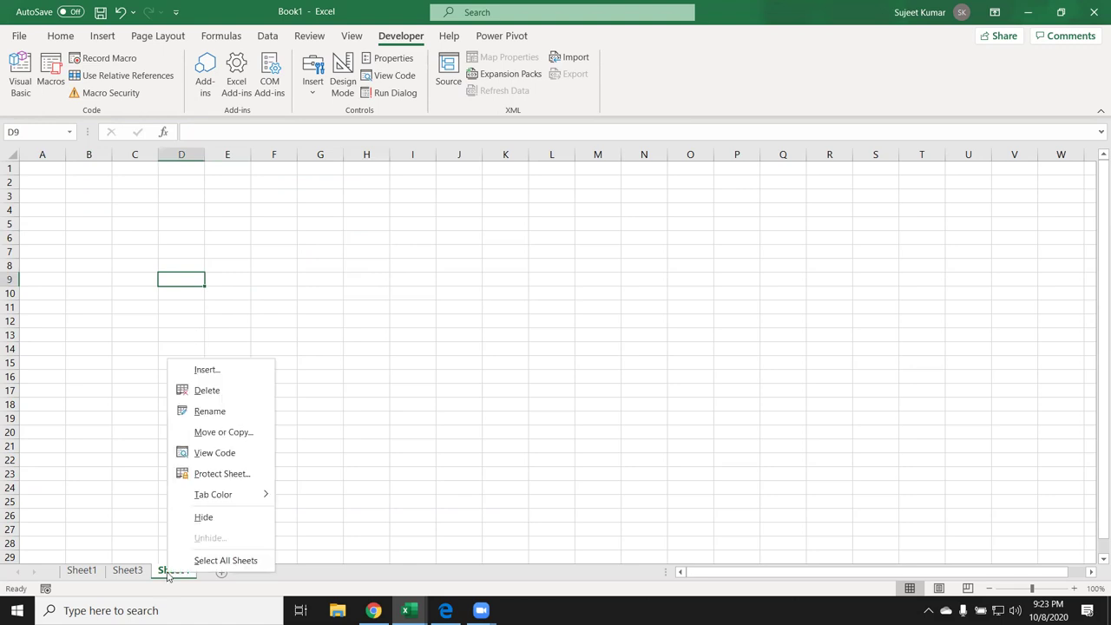
click(217, 453)
Insert Worksheet_SelectionChange and add the line ActiveCell.Interior.Color = vbRed inside it
click(194, 69)
click(192, 89)
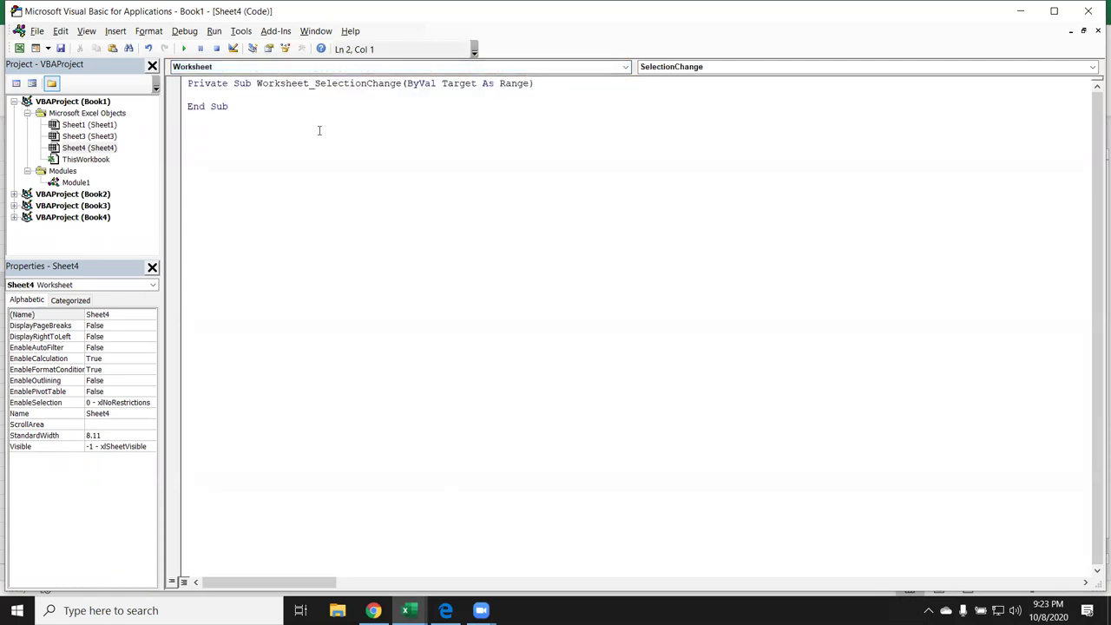
key(Return)
text(active)
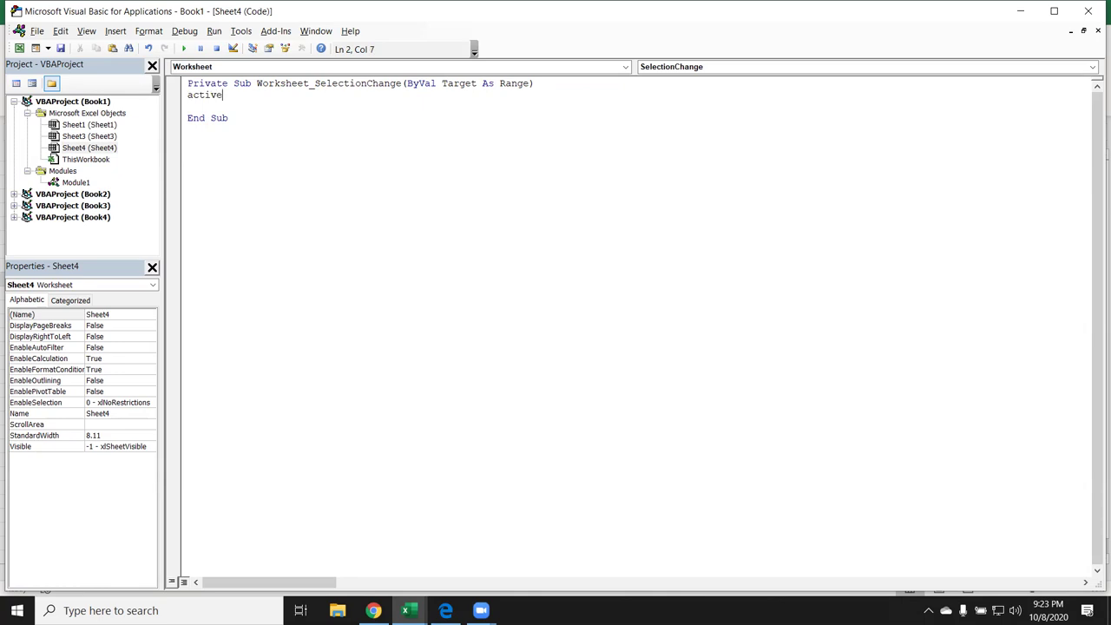
key(BackSpace)
text(ecell.)
text(in)
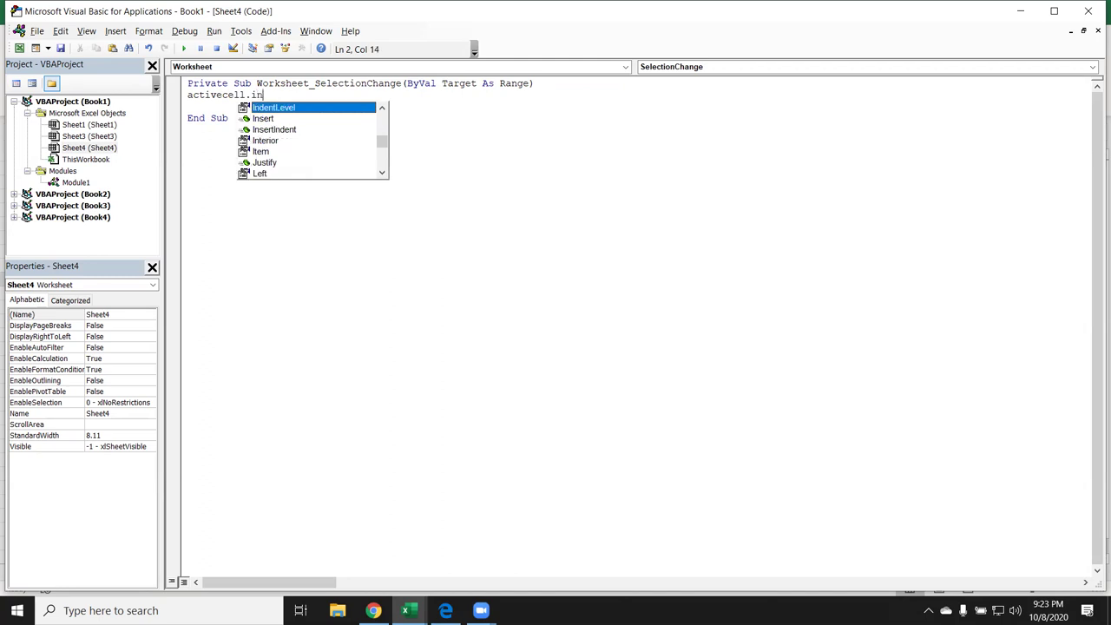
key(Down)
key(Down)
key(Down)
key(Tab)
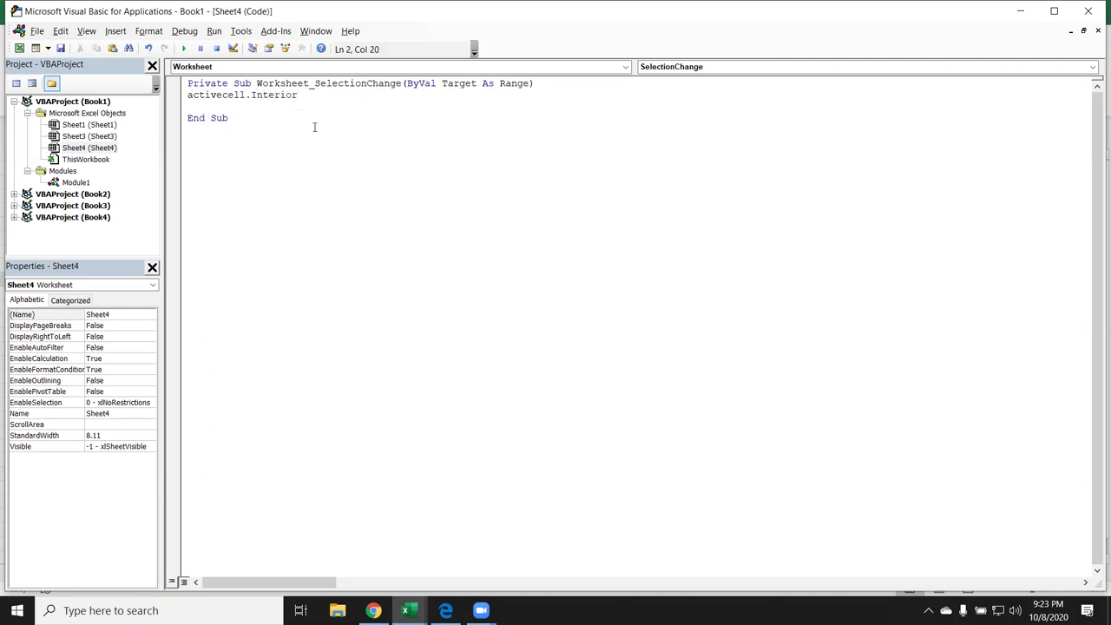
text(.co)
key(Tab)
text(=)
text(vbred)
click(342, 135)
Select about eighteen scattered Sheet4 cells, from G5 to K15, turning each one red
key(alt+F11)
click(300, 222)
click(182, 292)
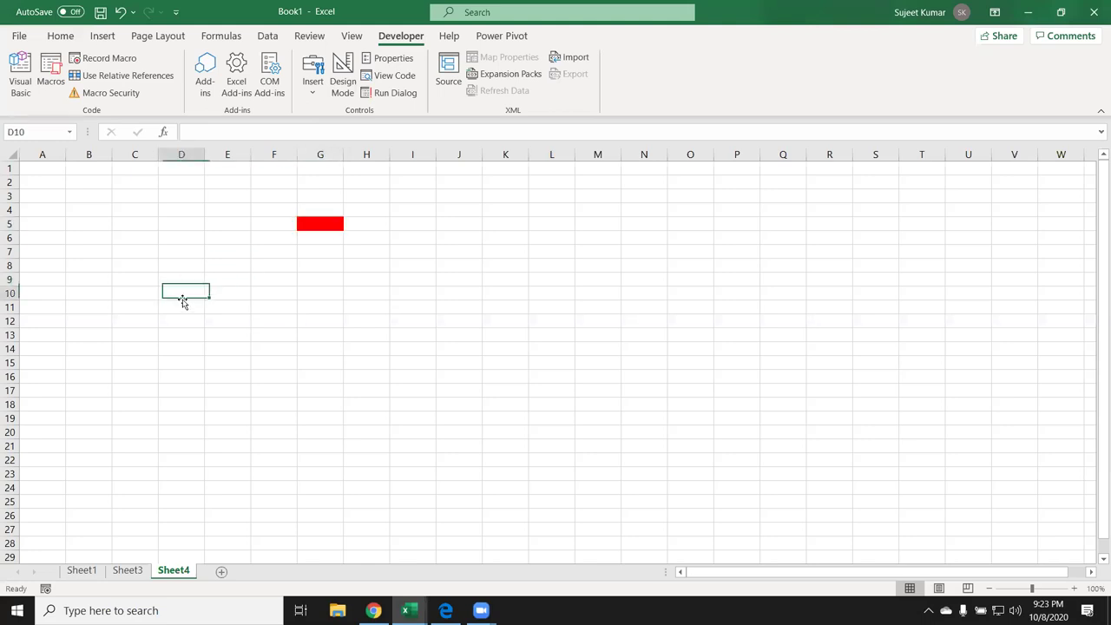
click(326, 389)
click(633, 251)
click(382, 321)
click(463, 265)
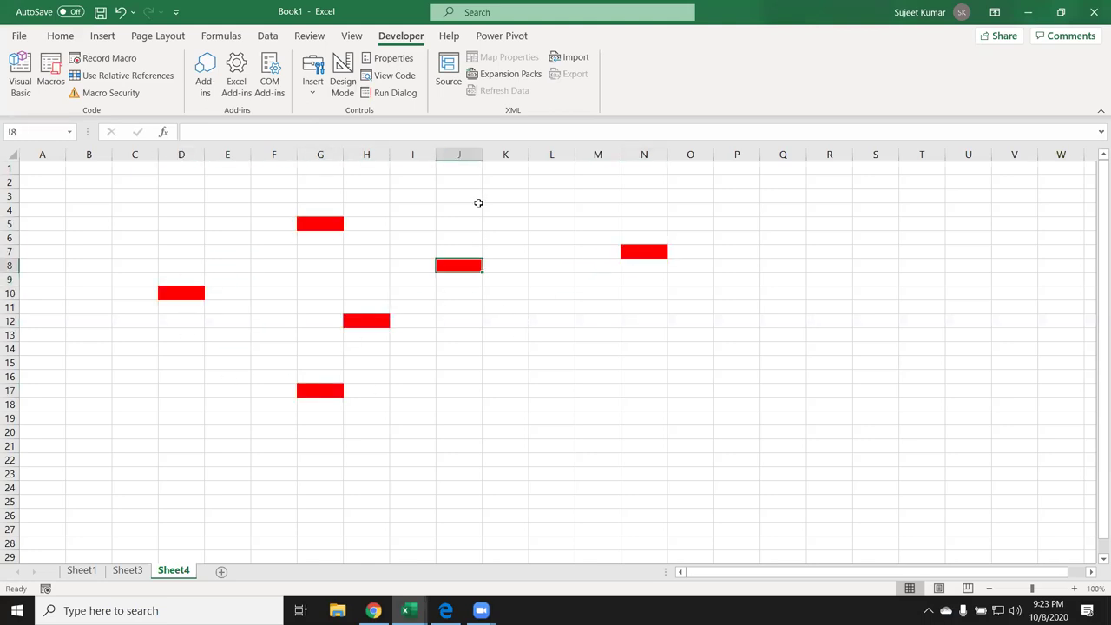
click(469, 209)
click(320, 182)
click(134, 209)
click(89, 237)
click(89, 320)
click(89, 375)
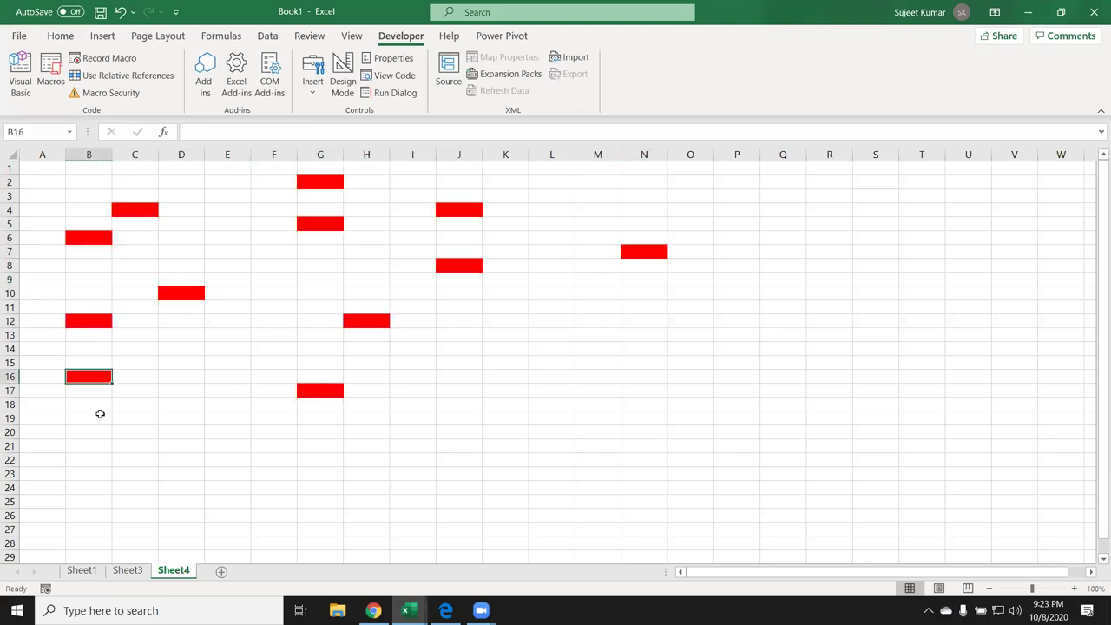
click(88, 418)
click(135, 473)
click(274, 501)
click(412, 515)
click(517, 426)
click(513, 362)
Highlight the colour code line in the editor, turn cell M5 red, and switch to Sheet3
key(alt+F11)
click(400, 94)
drag(399, 94, 186, 95)
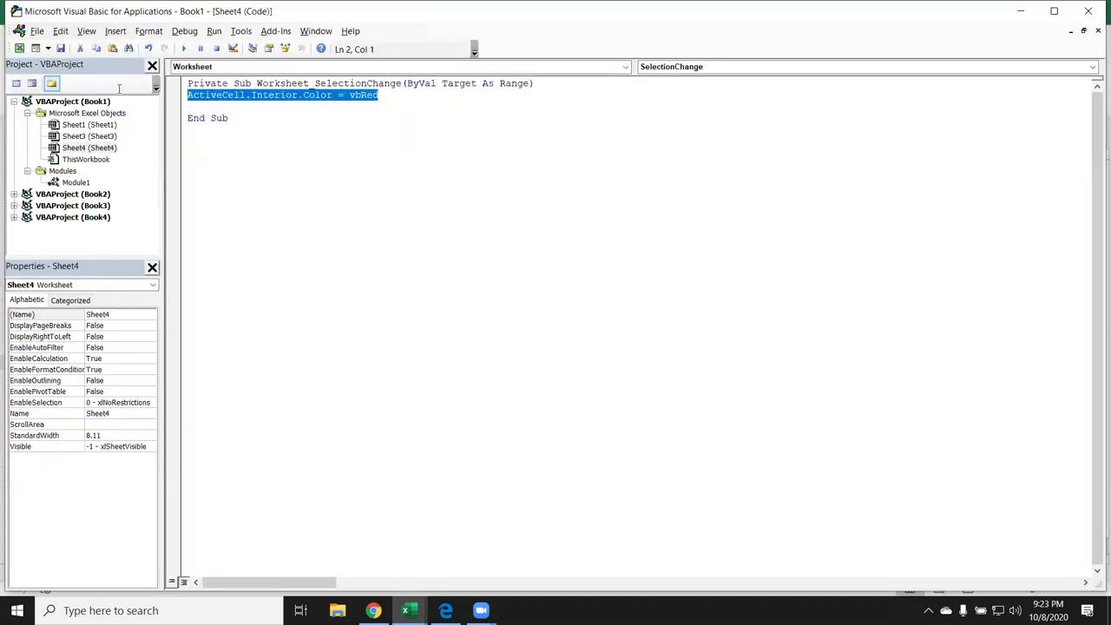
key(alt+F11)
click(583, 224)
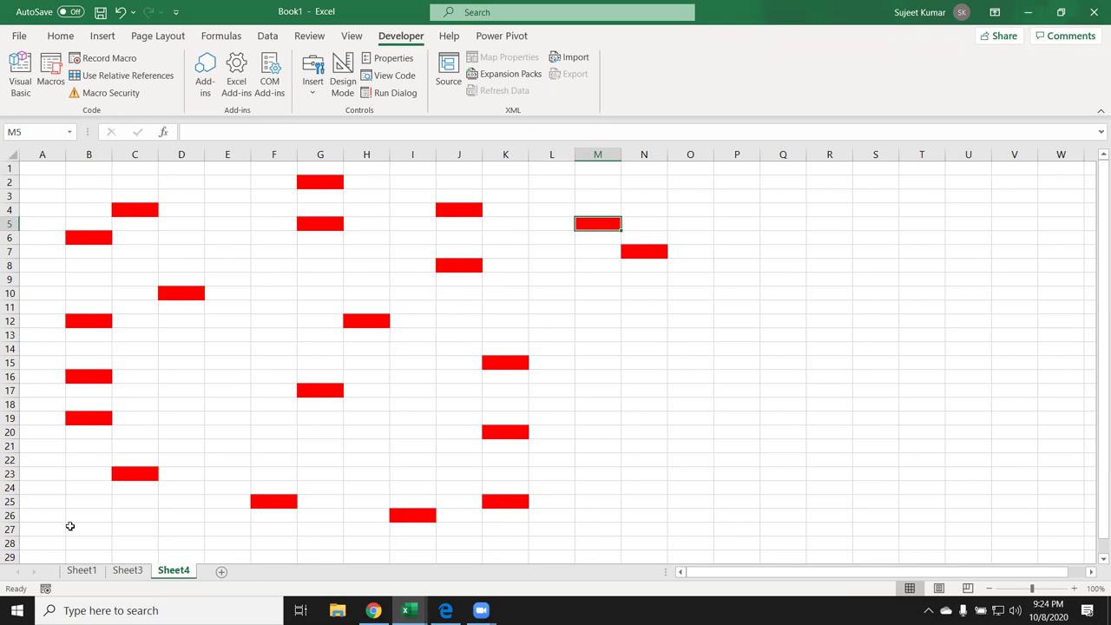
click(128, 573)
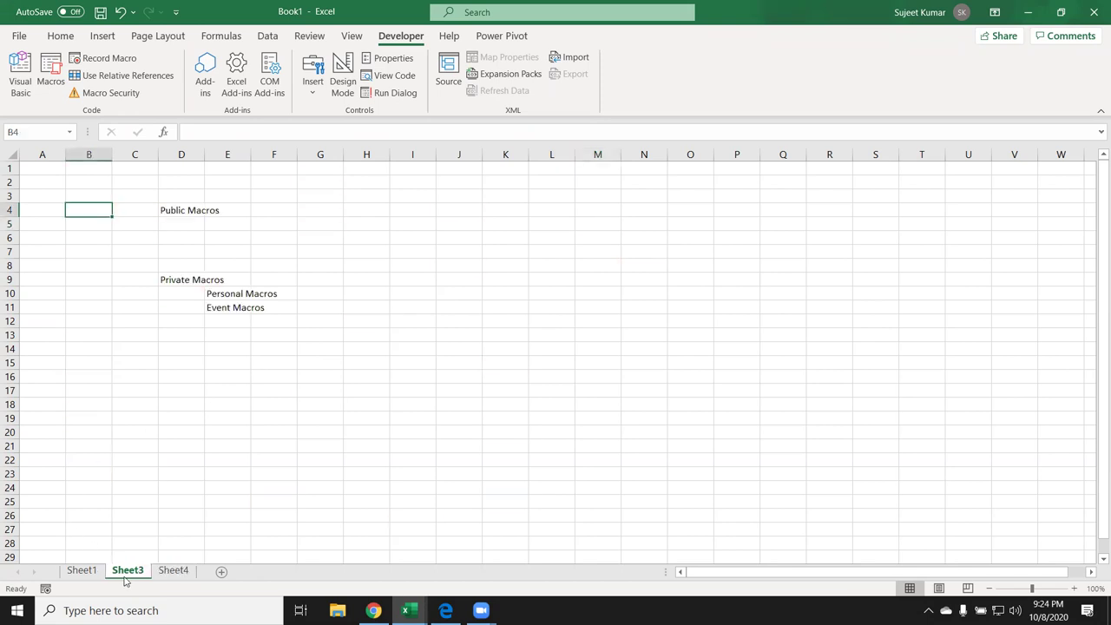
In the VBA editor, open Sheet1's code module from the Project pane
key(alt+Tab)
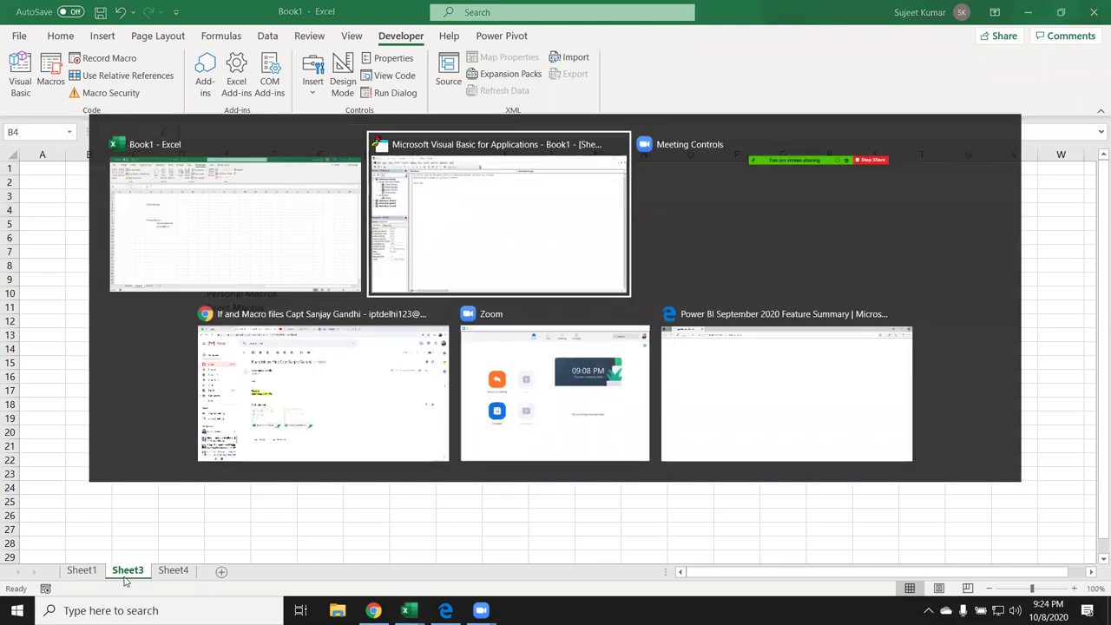
click(69, 183)
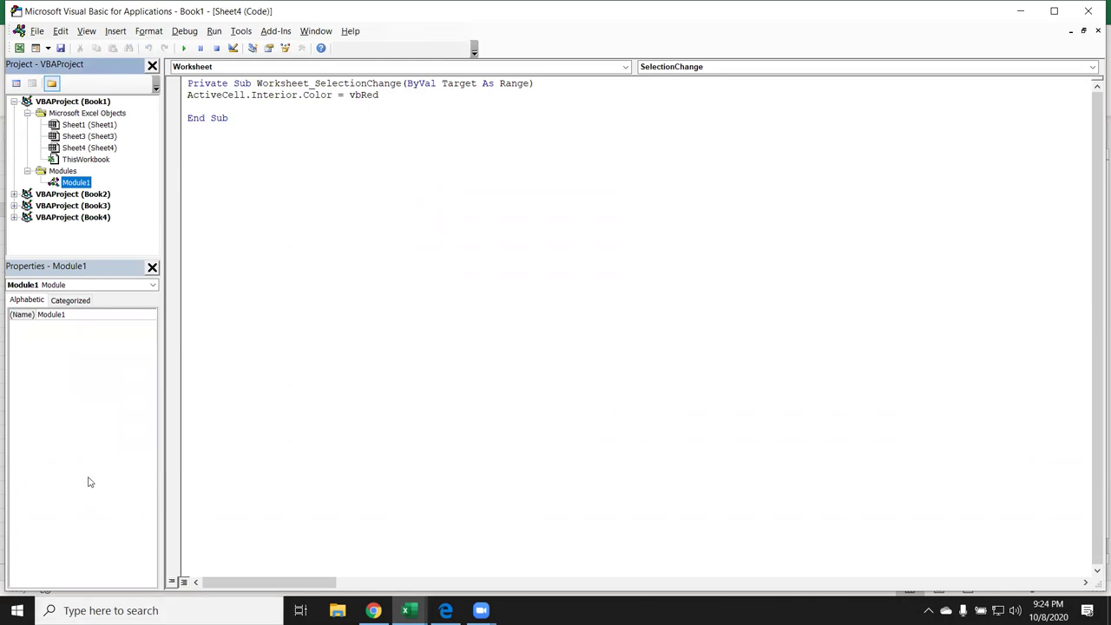
click(101, 151)
double_click(101, 152)
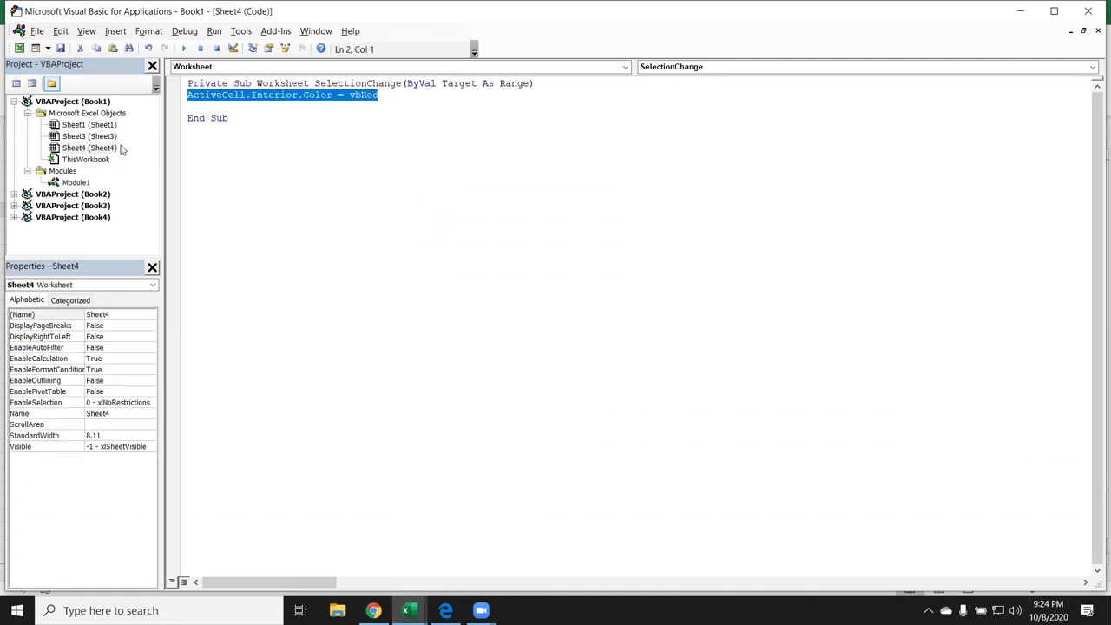
double_click(86, 124)
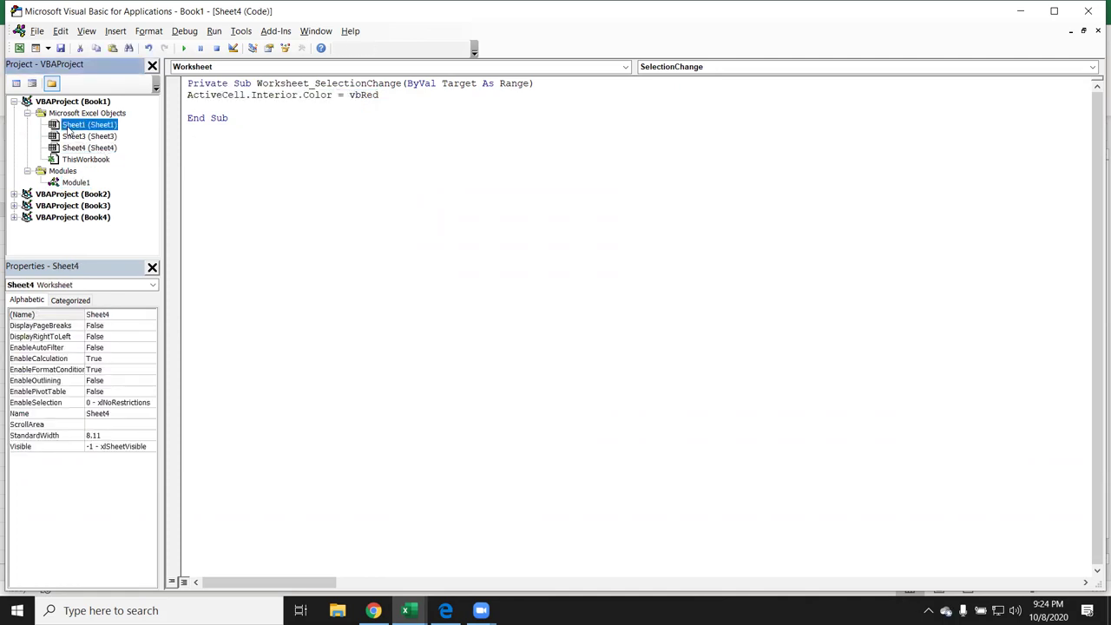
Insert an empty Worksheet_SelectionChange procedure for Sheet1, then return to Excel
click(269, 67)
click(252, 78)
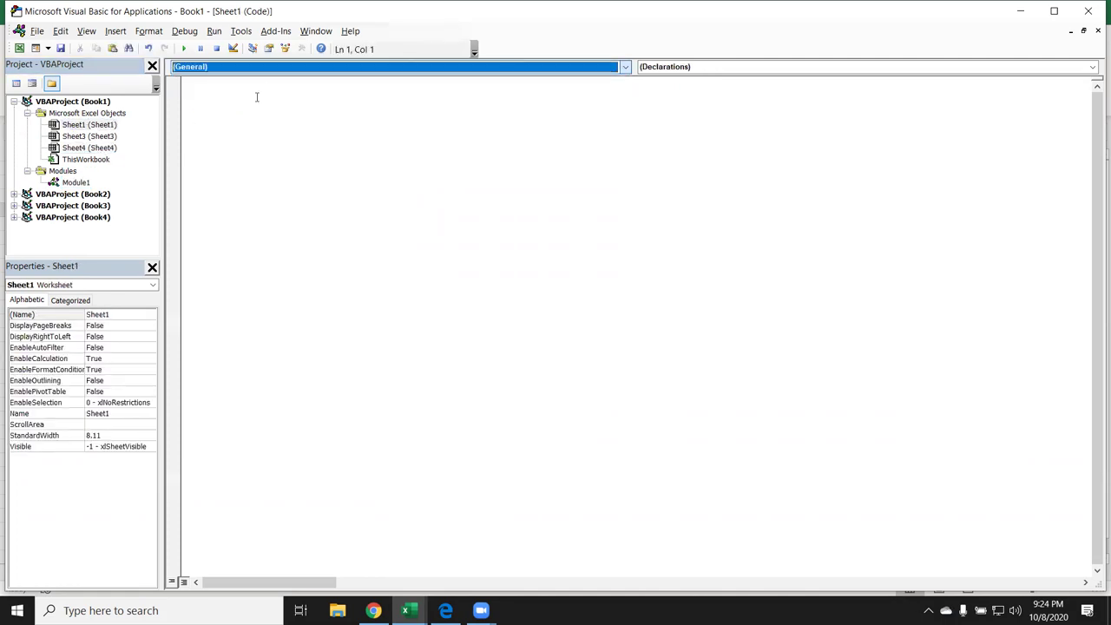
click(328, 79)
click(322, 67)
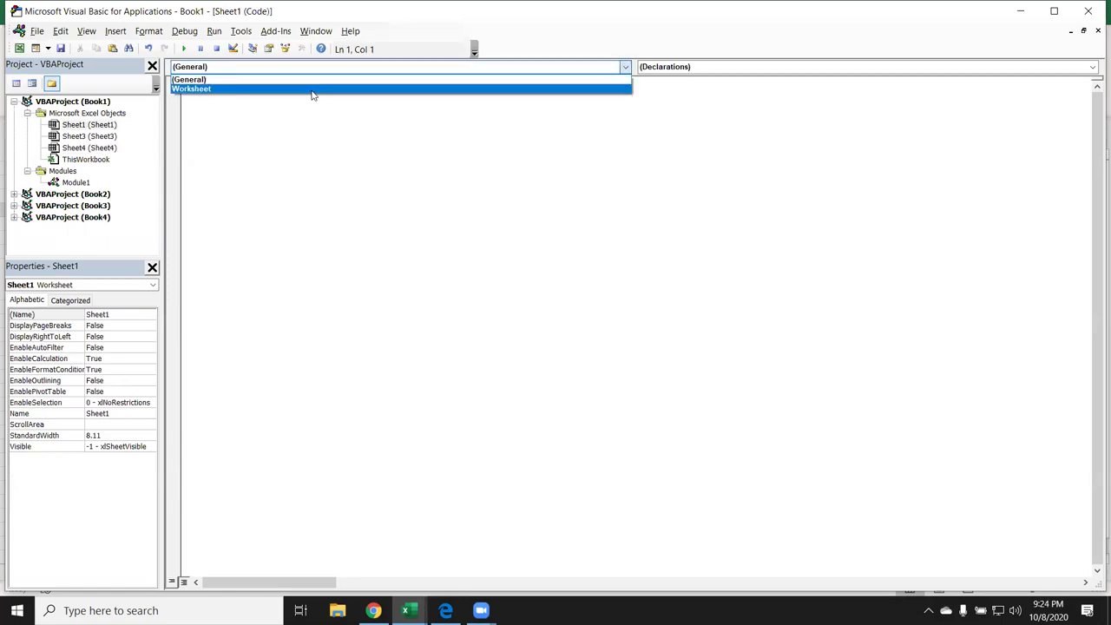
click(313, 84)
click(699, 67)
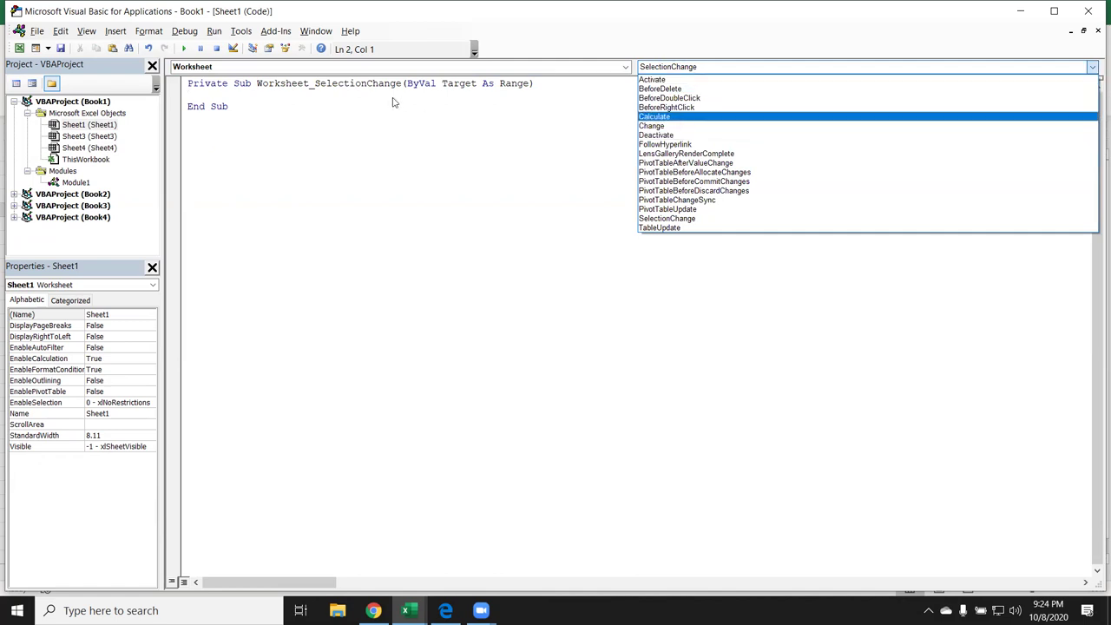
click(290, 96)
click(273, 102)
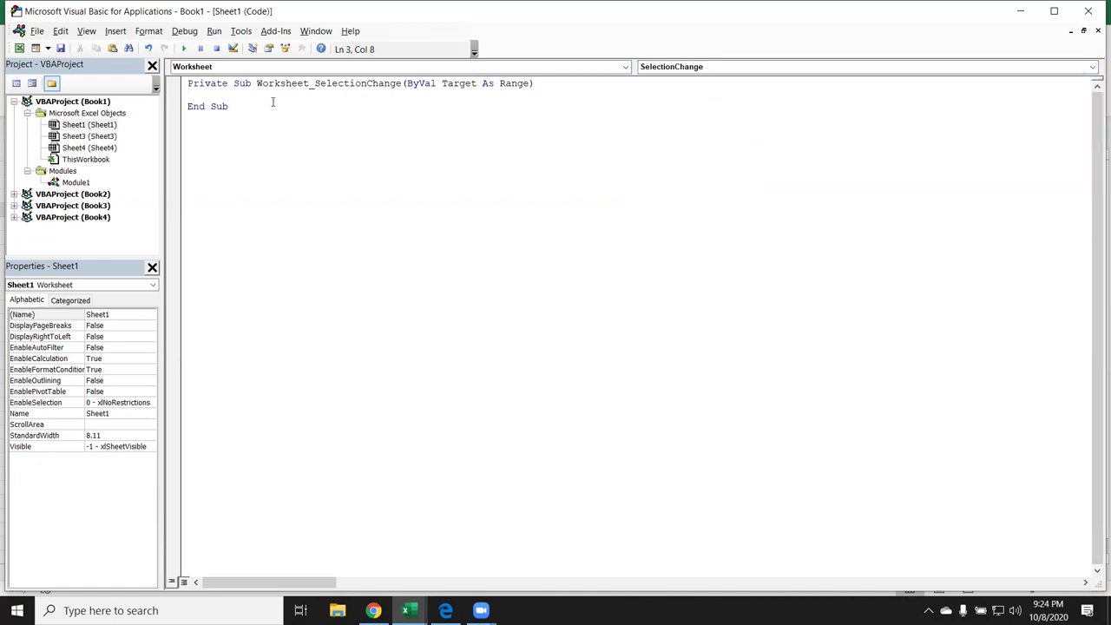
key(alt+F11)
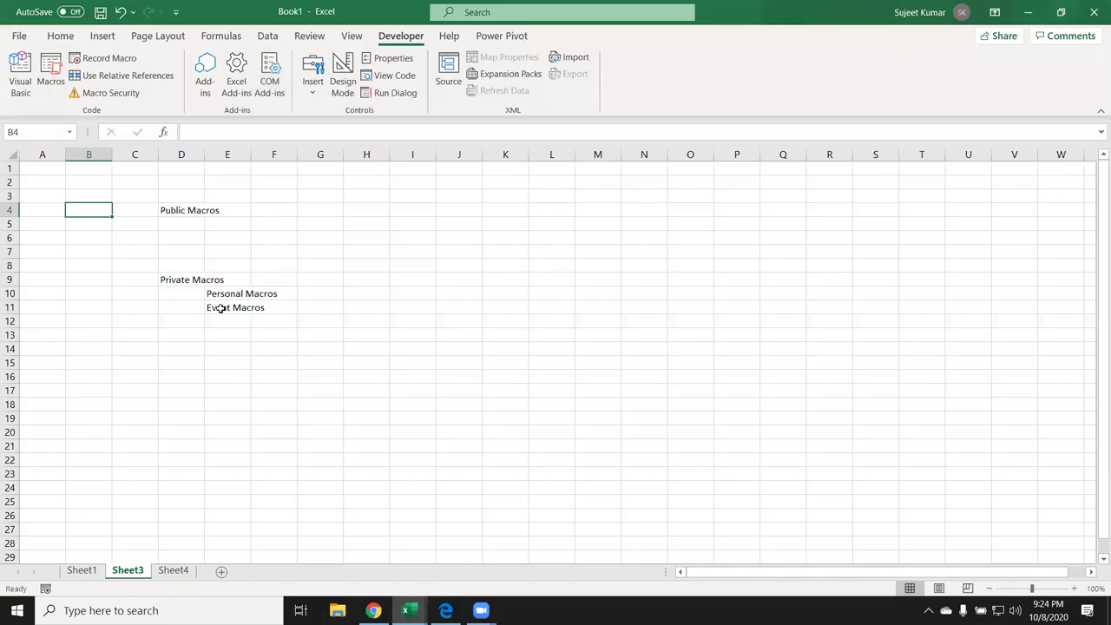
Select the Event Macros, Public Macros and Personal Macros labels on Sheet3
click(220, 311)
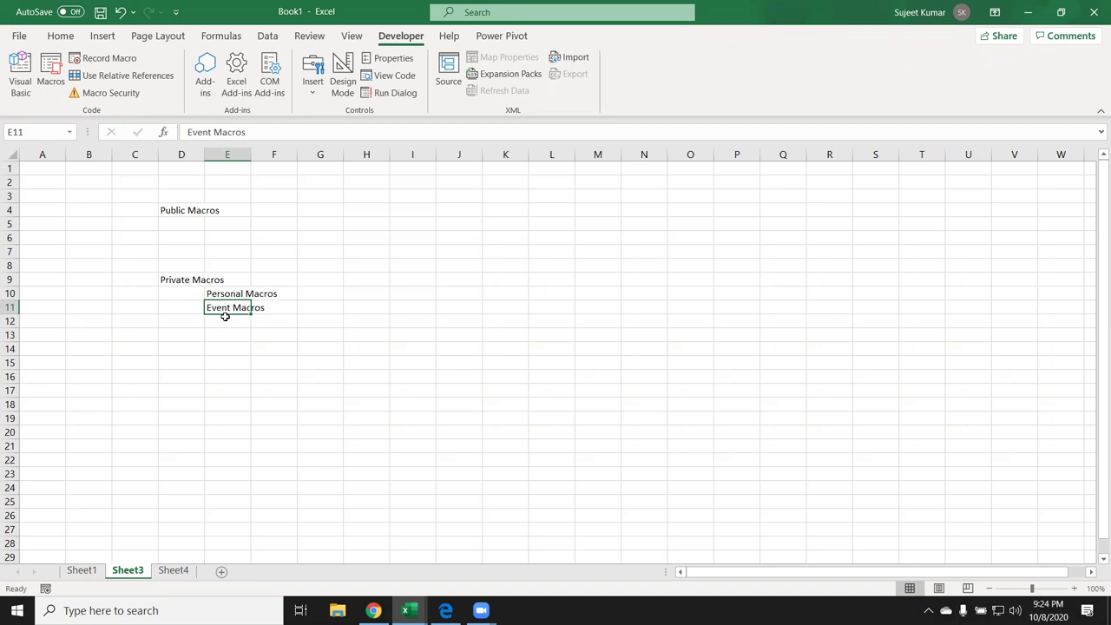
click(243, 336)
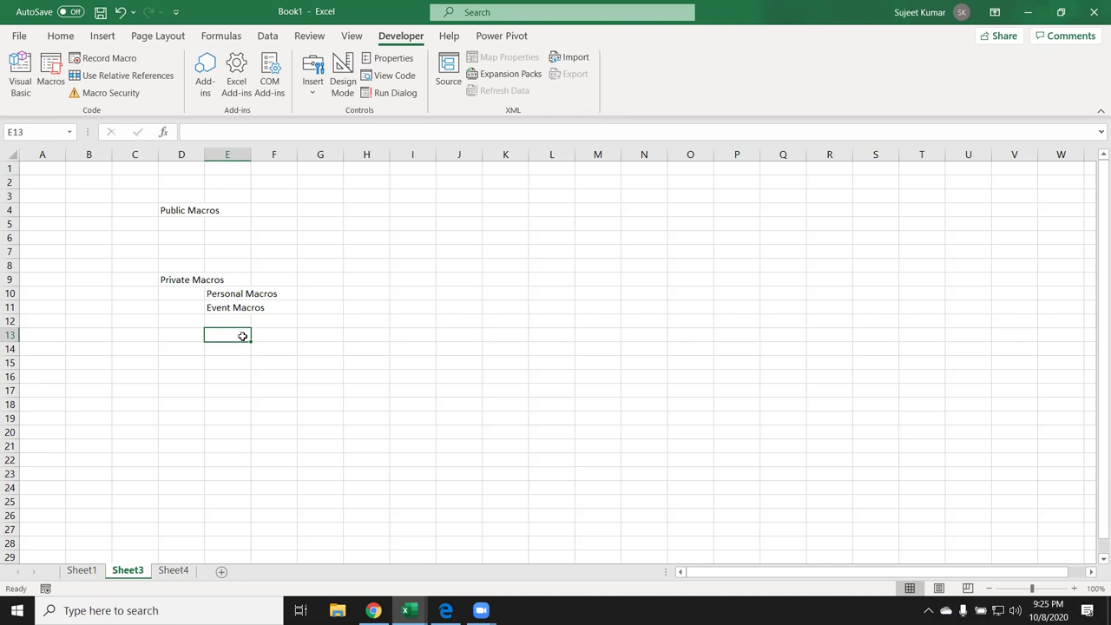
click(215, 307)
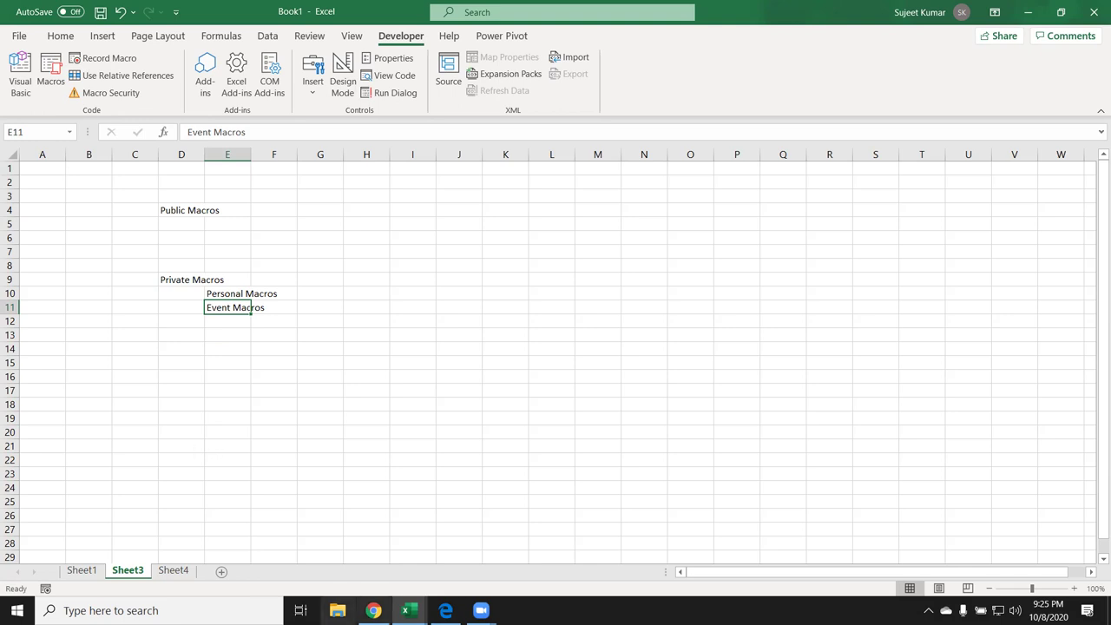
click(177, 210)
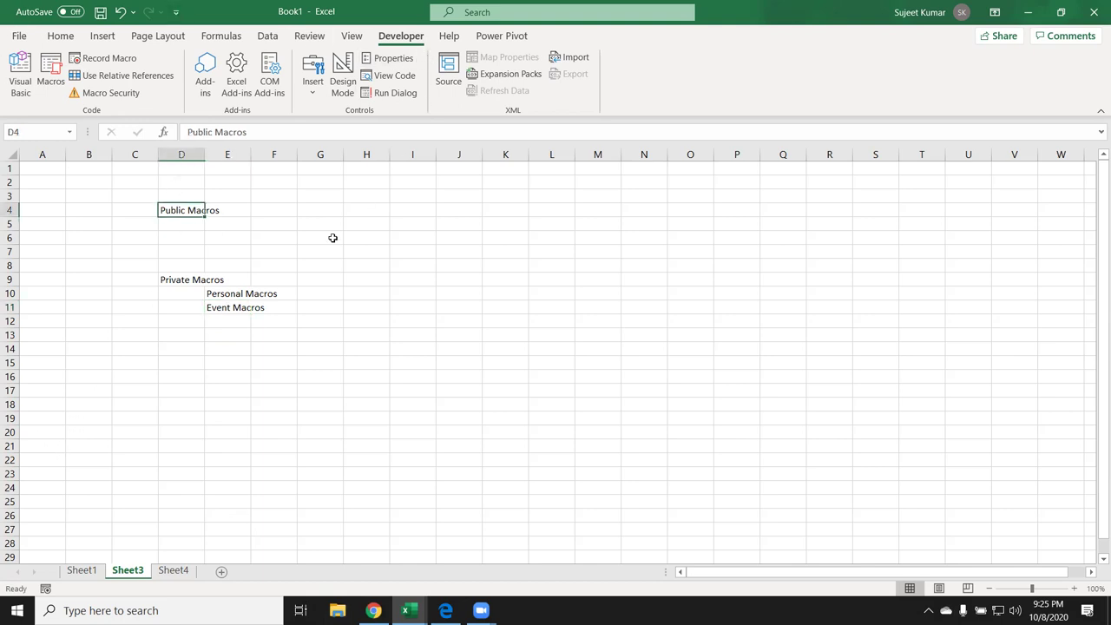
click(251, 286)
click(242, 295)
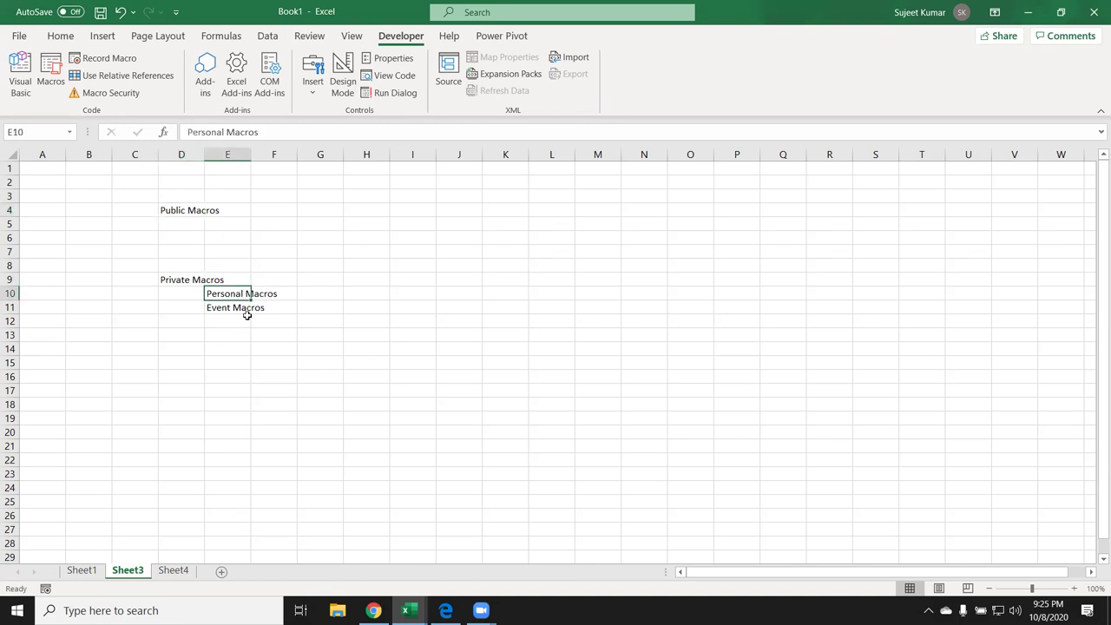
Select C3:H17, then bring the VBA editor window forward from the taskbar previews
click(292, 349)
drag(365, 391, 156, 198)
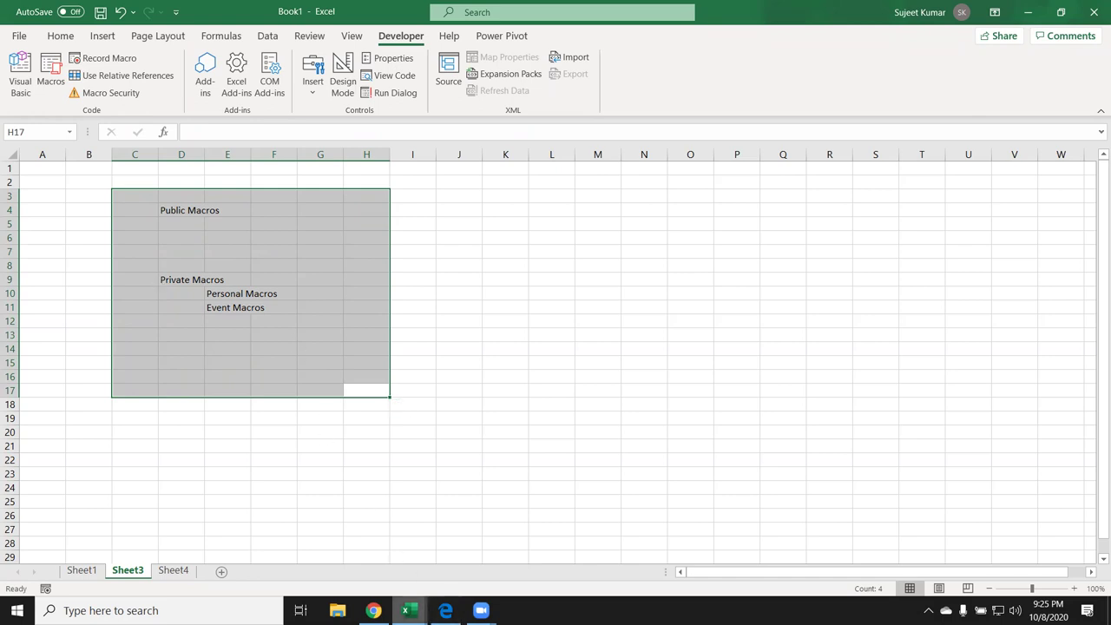
click(406, 610)
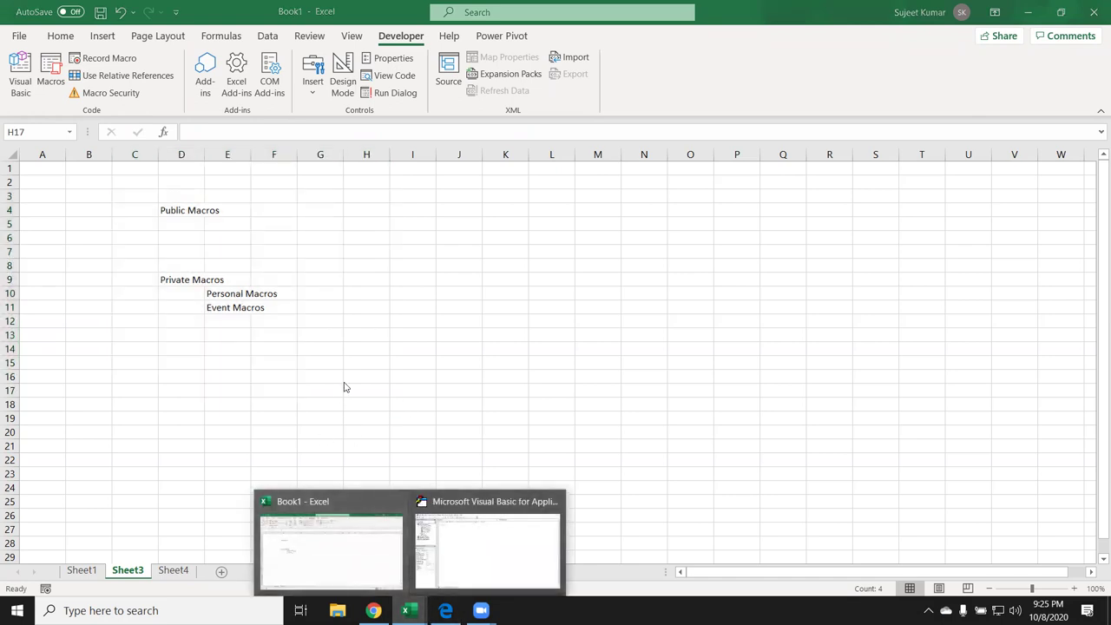
click(466, 531)
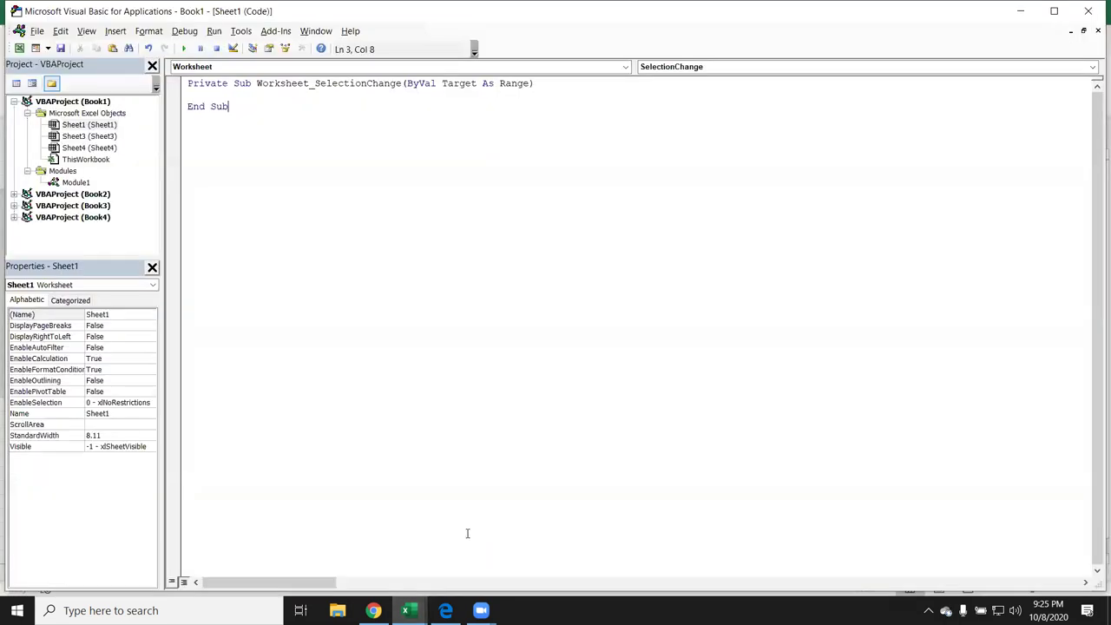
Open Module1's code and place the caret inside the test_today procedure
double_click(69, 183)
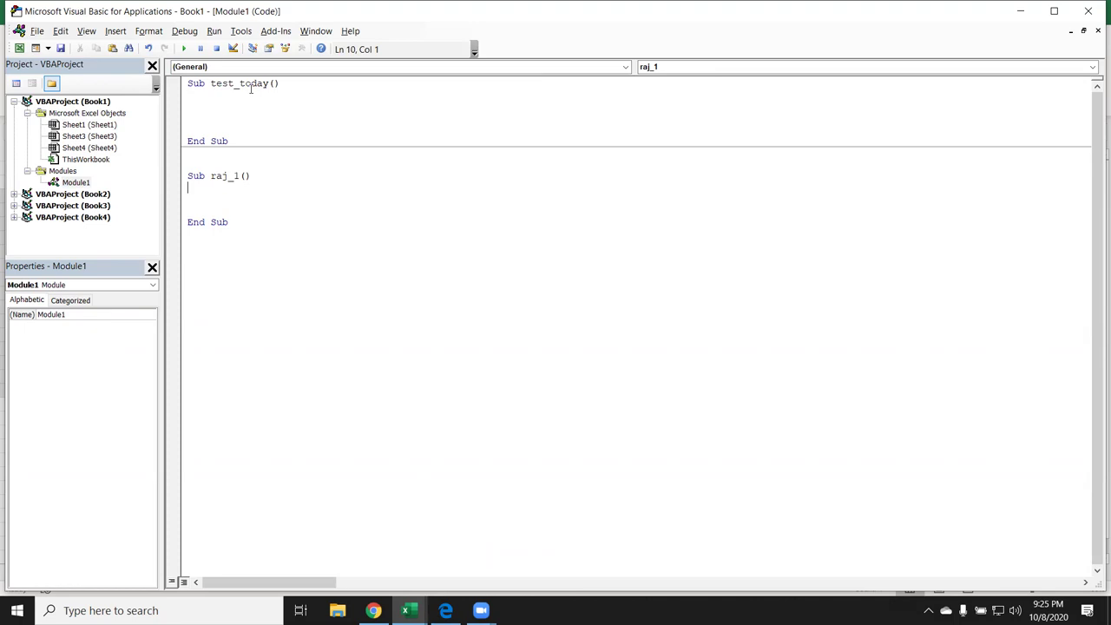
click(229, 115)
Type Application, Workbooks, Sheets and Range on separate lines in test_today
key(Up)
text(a)
text(pplication)
key(Return)
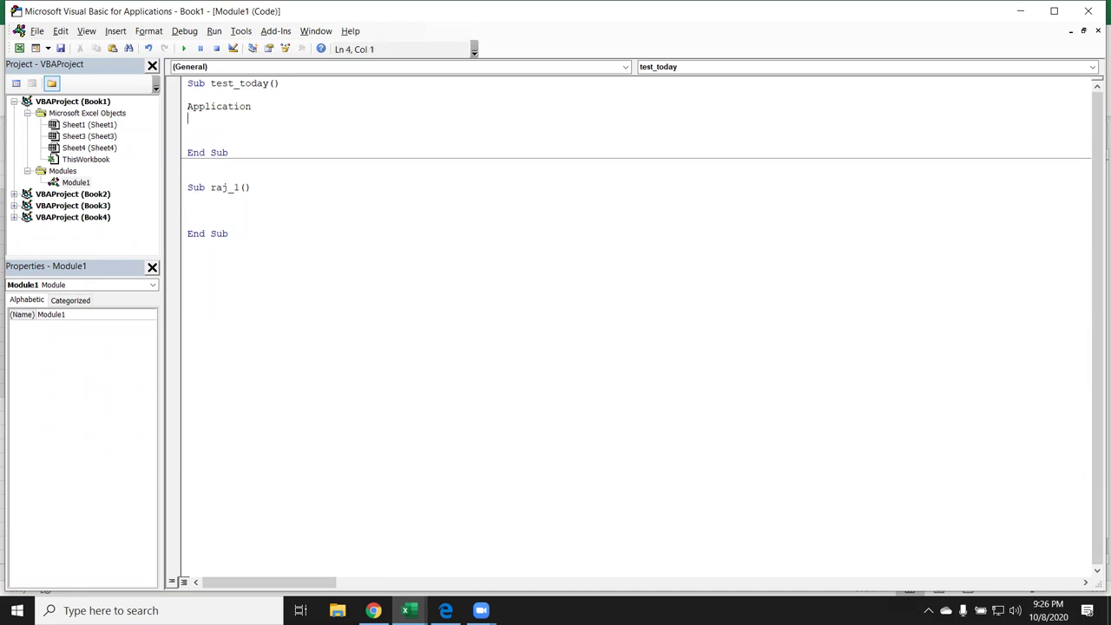
text(workbooks)
key(Return)
text(sheets)
key(Return)
text(range)
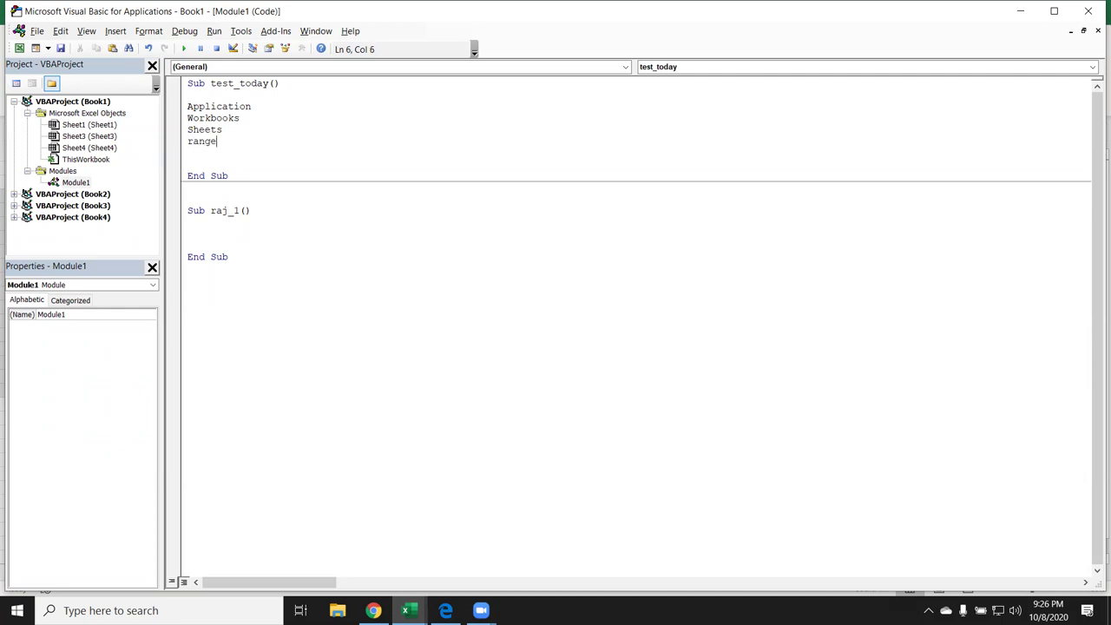
key(Return)
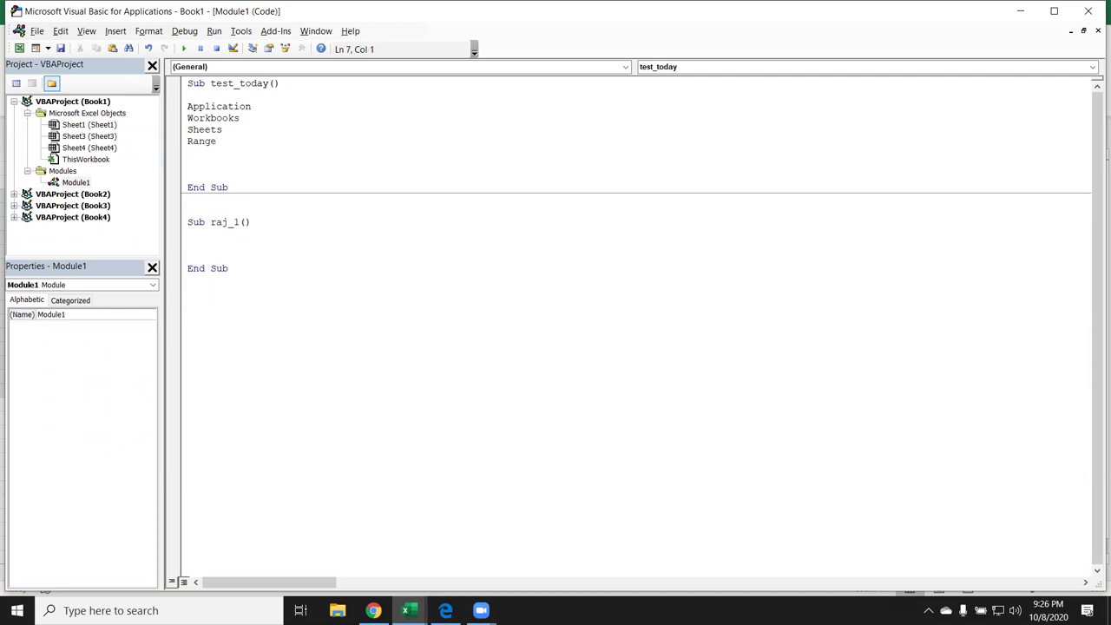
Add ActiveSheet after Sheets and start ActiveWorkbook on the Workbooks line
click(250, 118)
text(ac)
text(tivework)
click(303, 143)
click(250, 131)
text(active)
text(Sheet)
key(Down)
click(229, 150)
Complete the Range line with ActiveCell, Cells, Selection and finish ActiveWorkbook, fixing the compile error
click(229, 144)
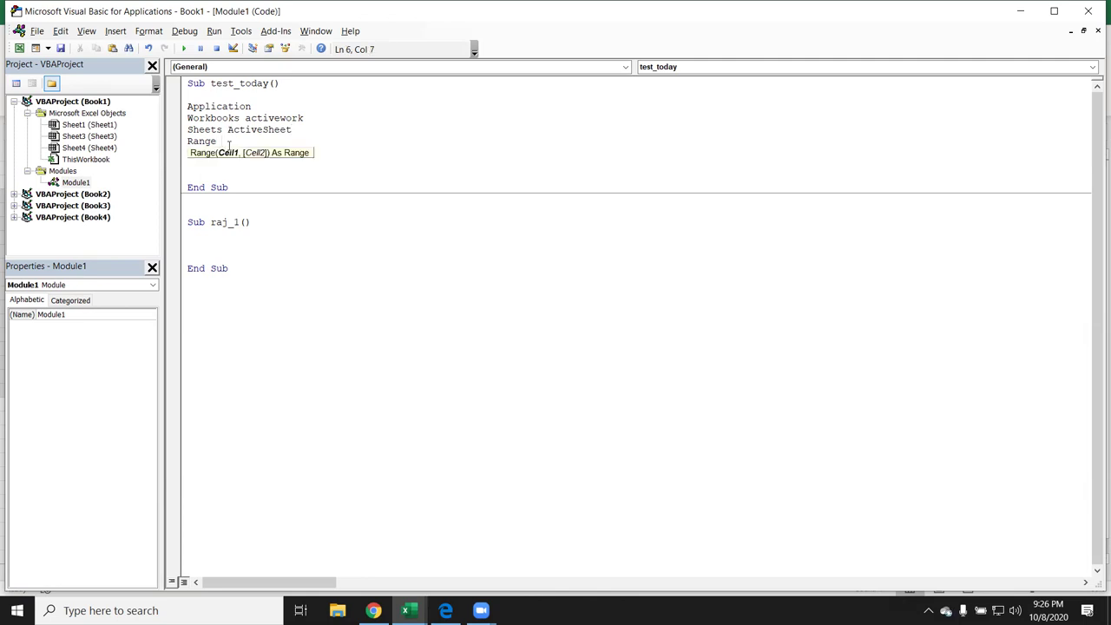
text(activecell ,cells,select)
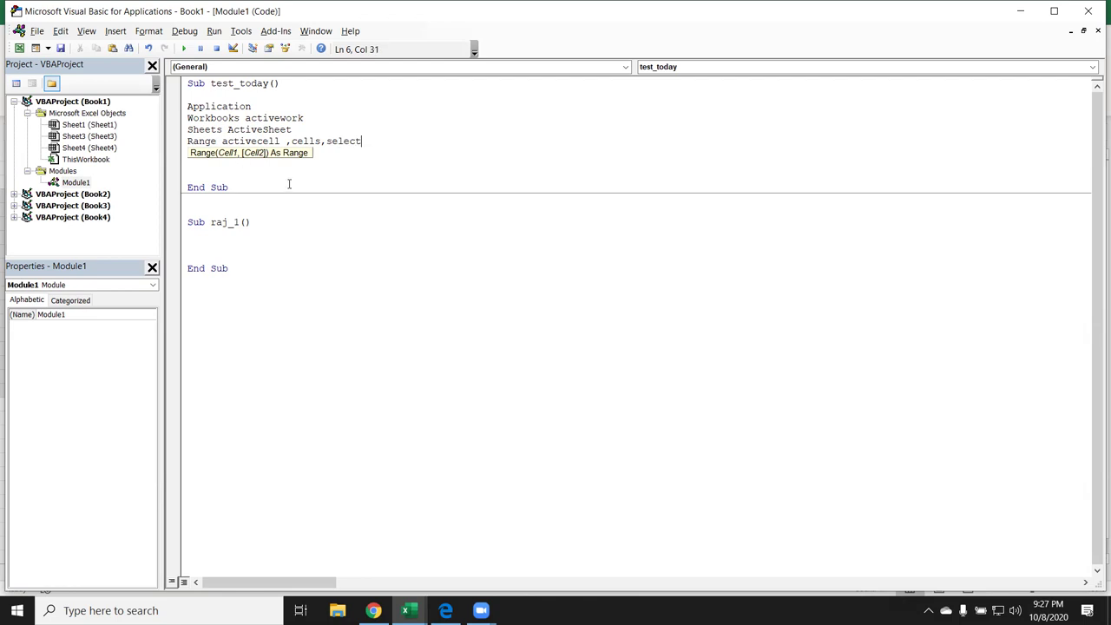
click(290, 184)
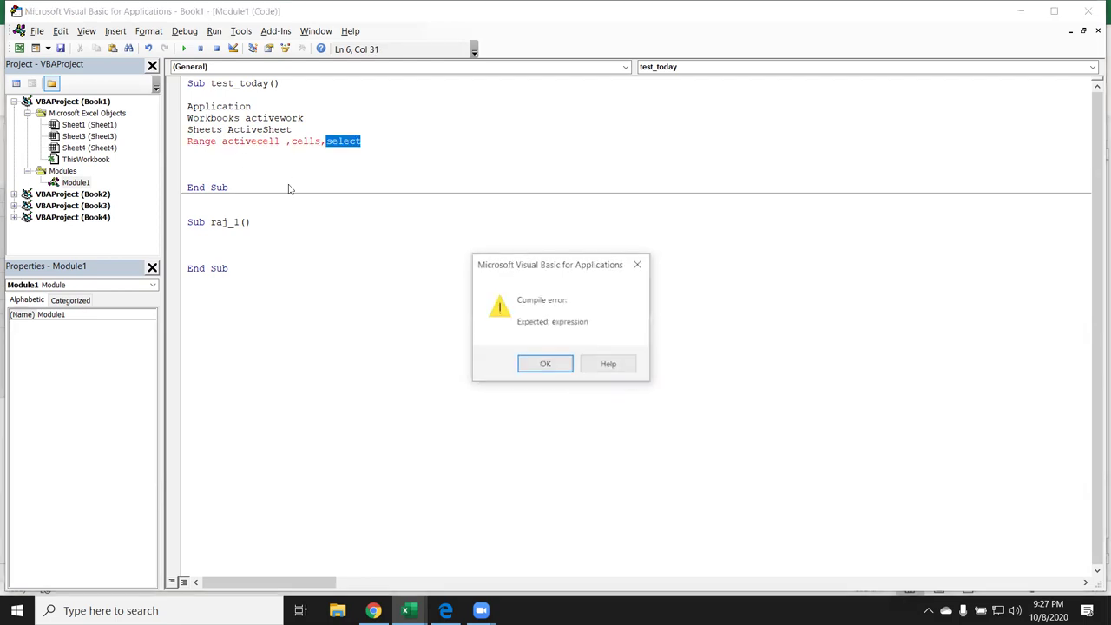
click(373, 143)
text(ion)
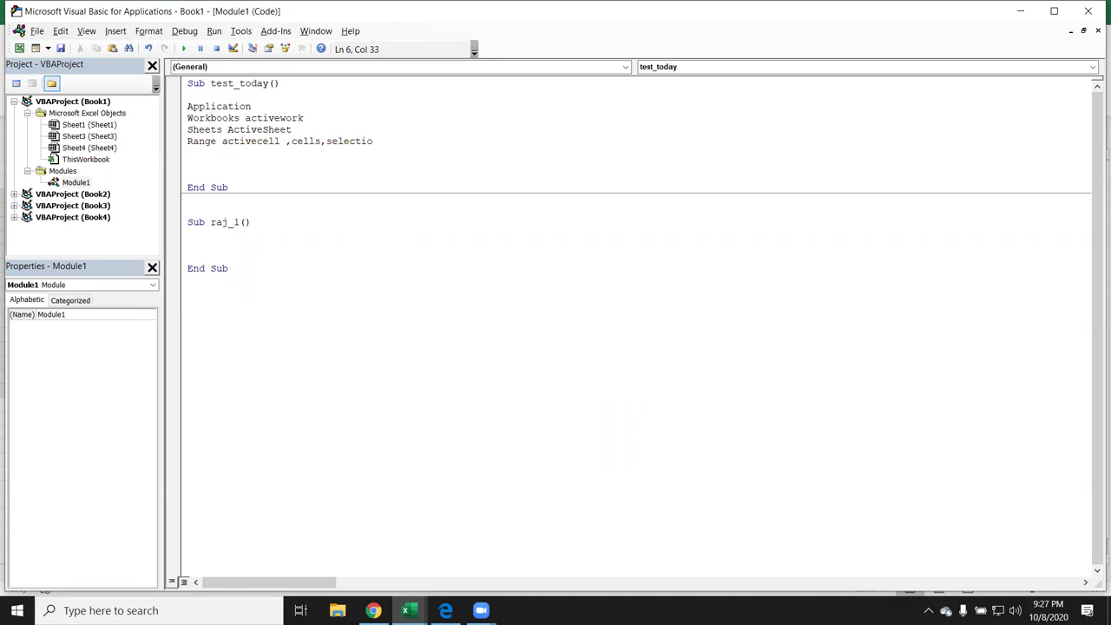
key(Return)
click(314, 117)
text(book)
click(303, 156)
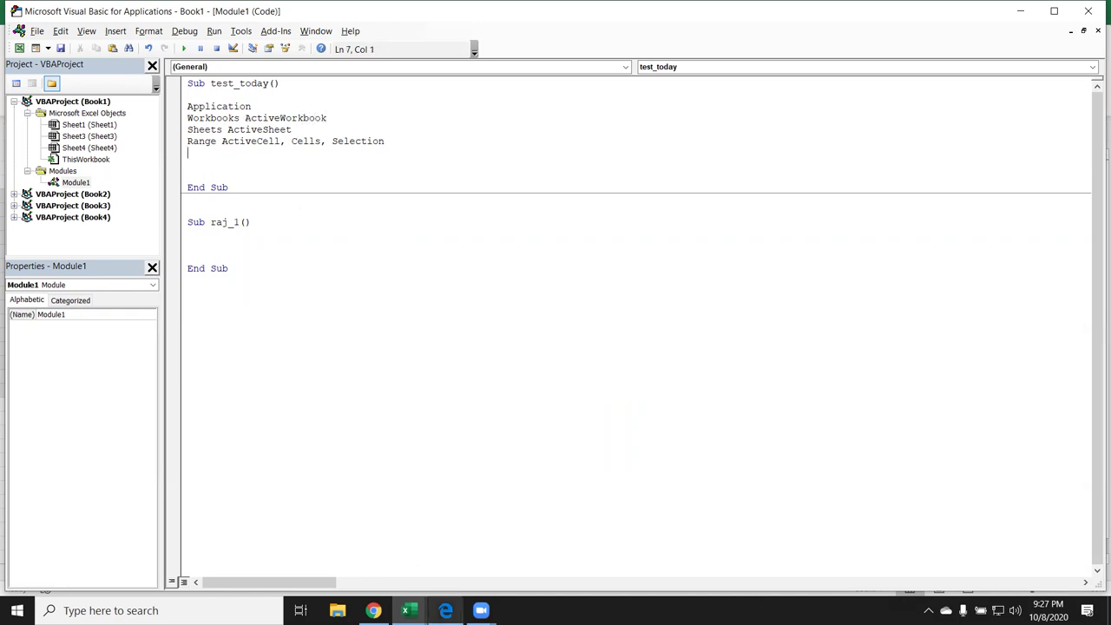
Bring the VBA editor forward and expand the Book2, Book3 and Book4 projects
click(405, 610)
click(292, 280)
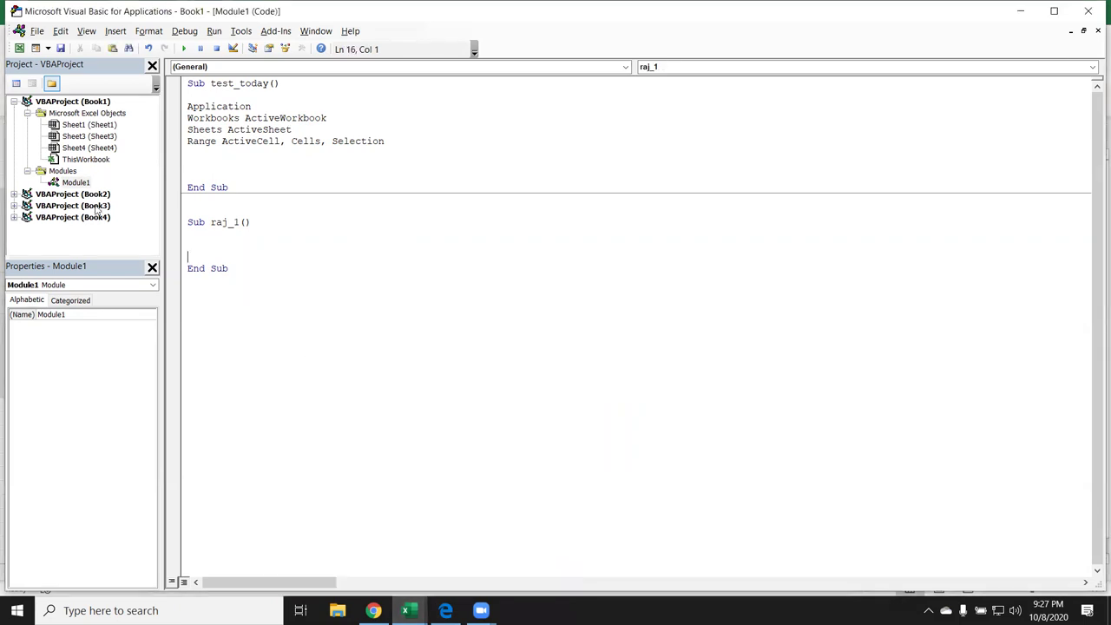
click(19, 200)
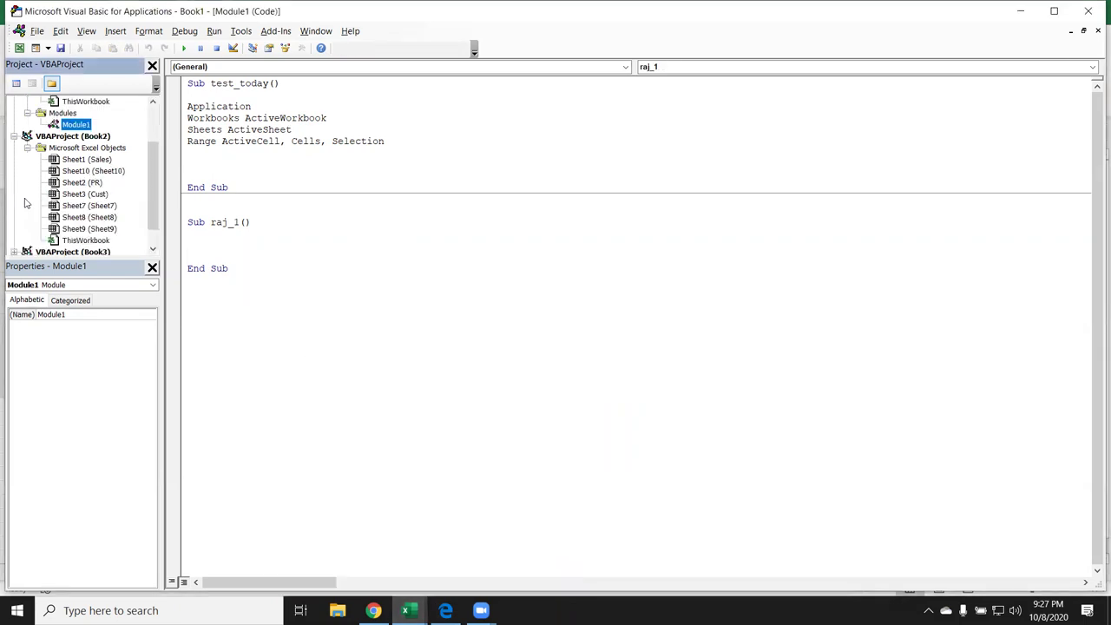
scroll(82, 199, down, 1)
click(14, 229)
scroll(35, 225, down, 1)
click(14, 240)
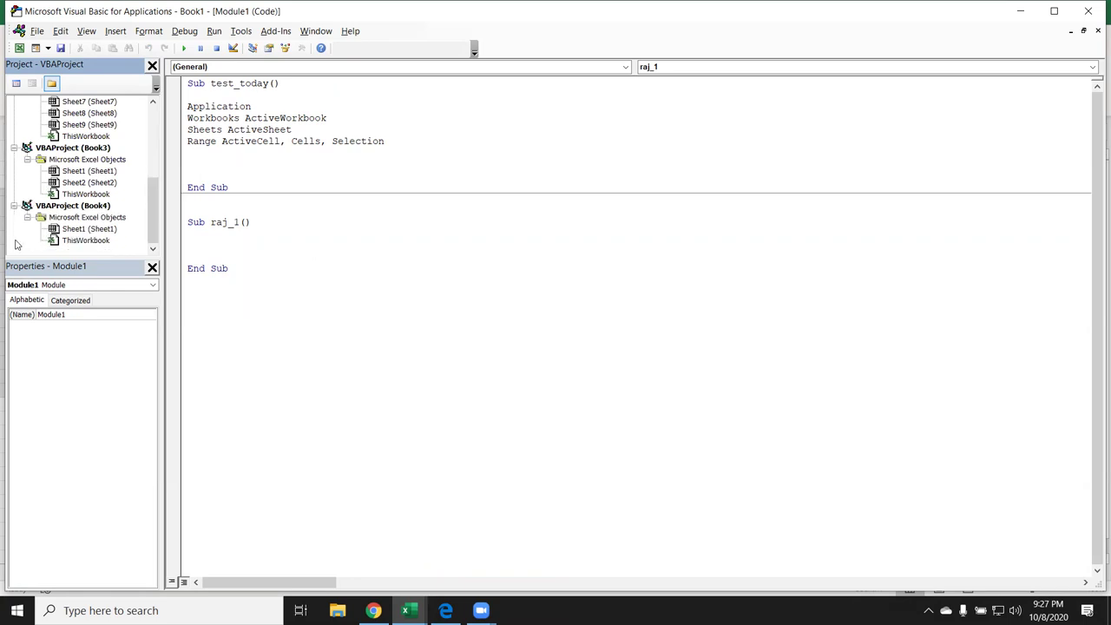
scroll(48, 204, up, 2)
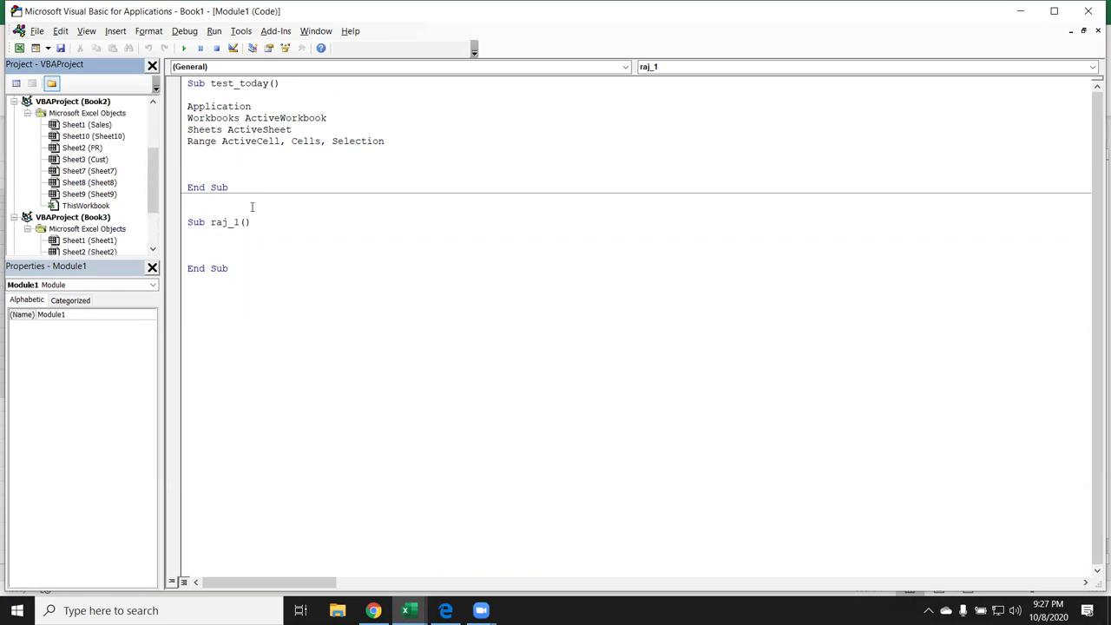
Select the four new lines in test_today, then minimize the VBA editor
click(224, 118)
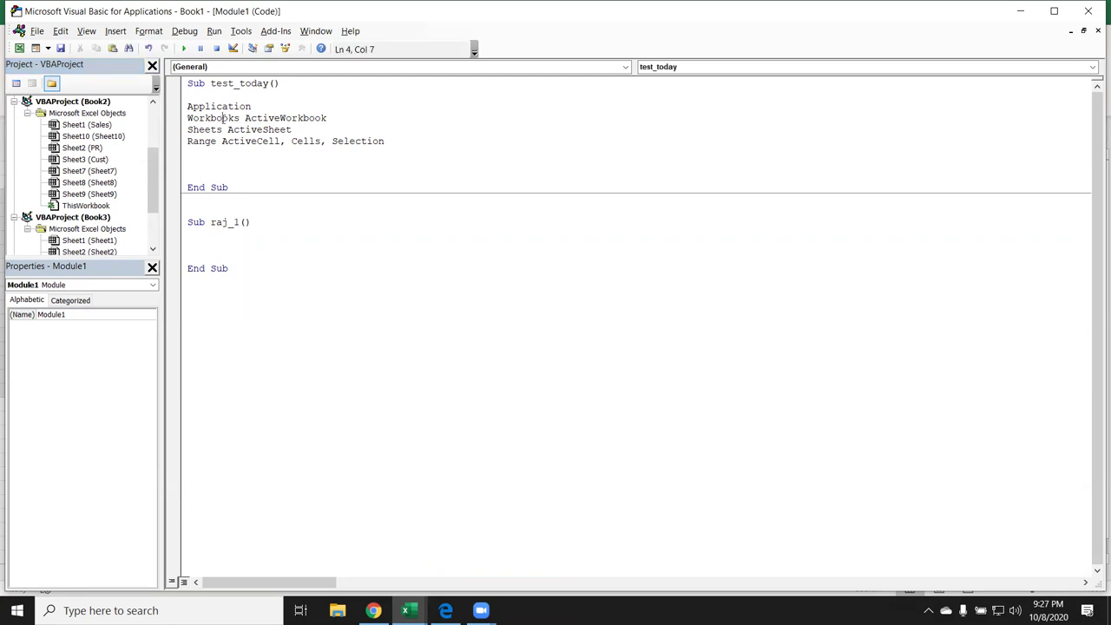
click(187, 106)
double_click(368, 144)
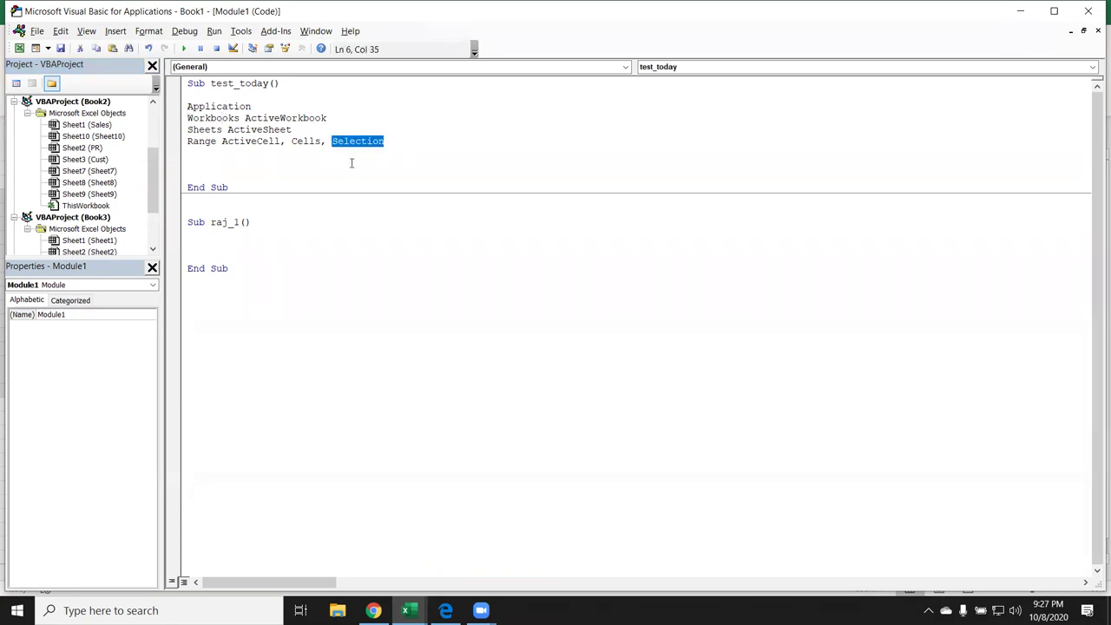
click(376, 182)
drag(389, 143, 185, 107)
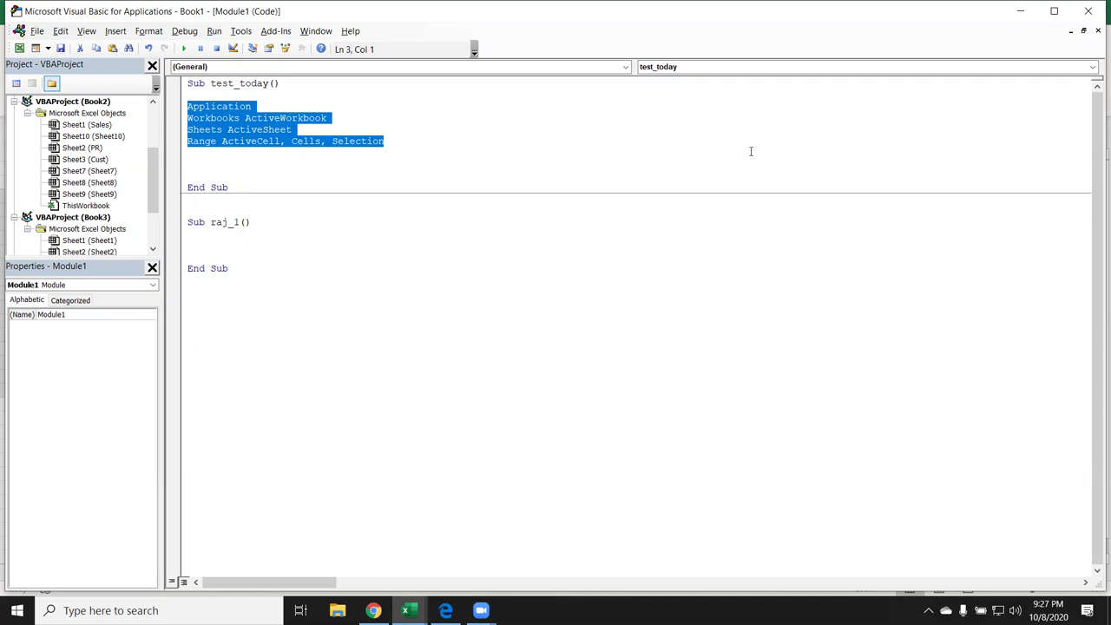
click(1020, 11)
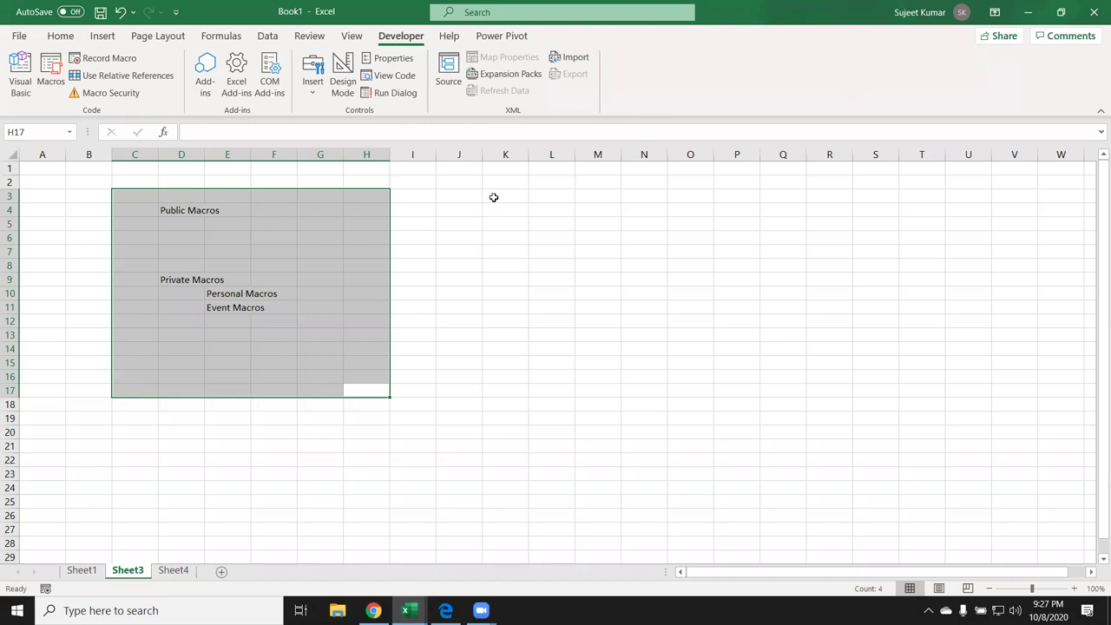
Enter Analysis in cell K2 of Sheet3
click(501, 188)
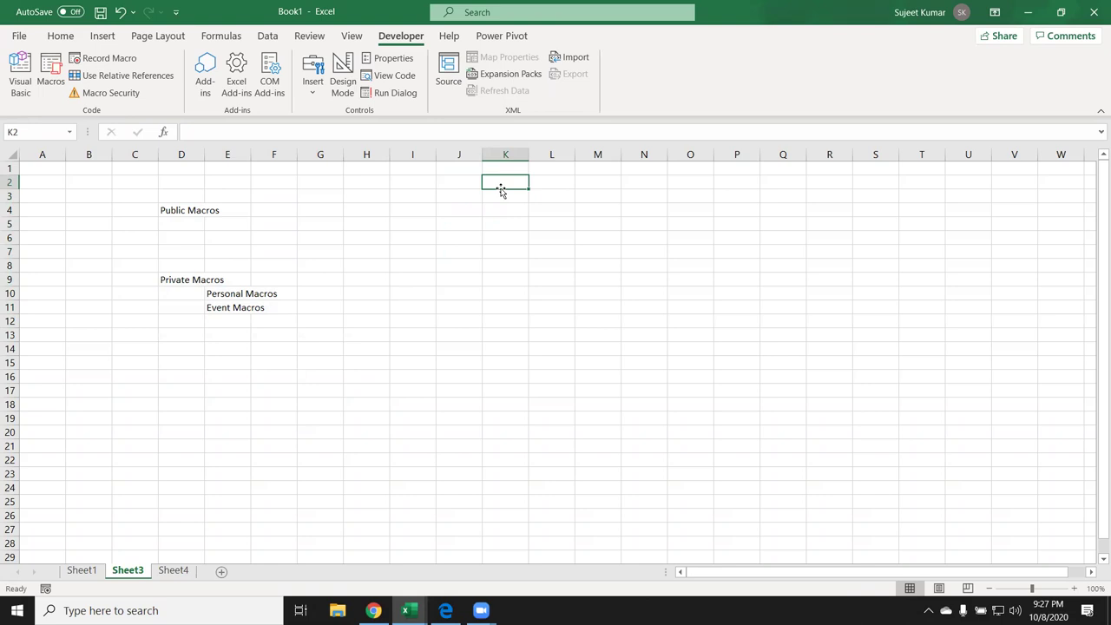
text(W)
key(BackSpace)
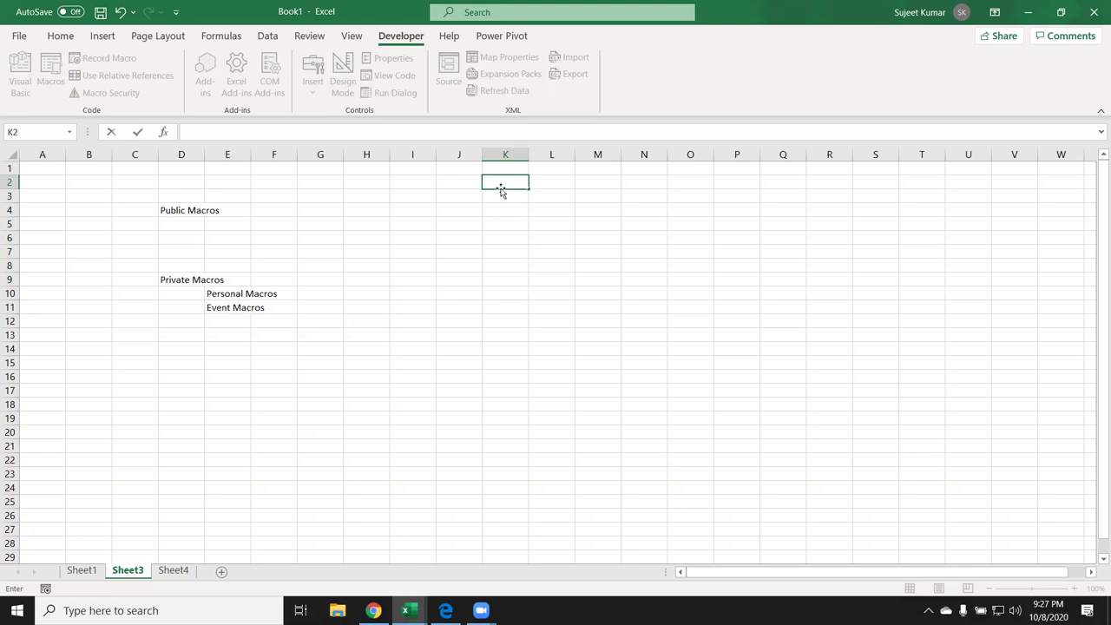
key(Escape)
key(Up)
click(501, 185)
text(Analysis)
key(Return)
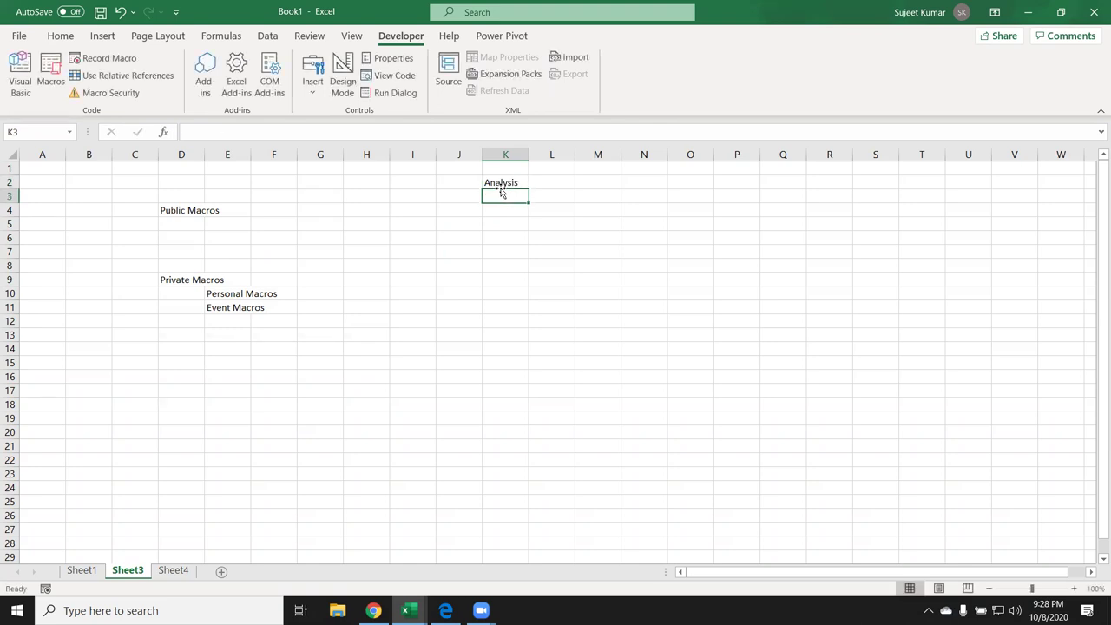
Enter Algoritham, Code and test in K3:K5
text(Alor)
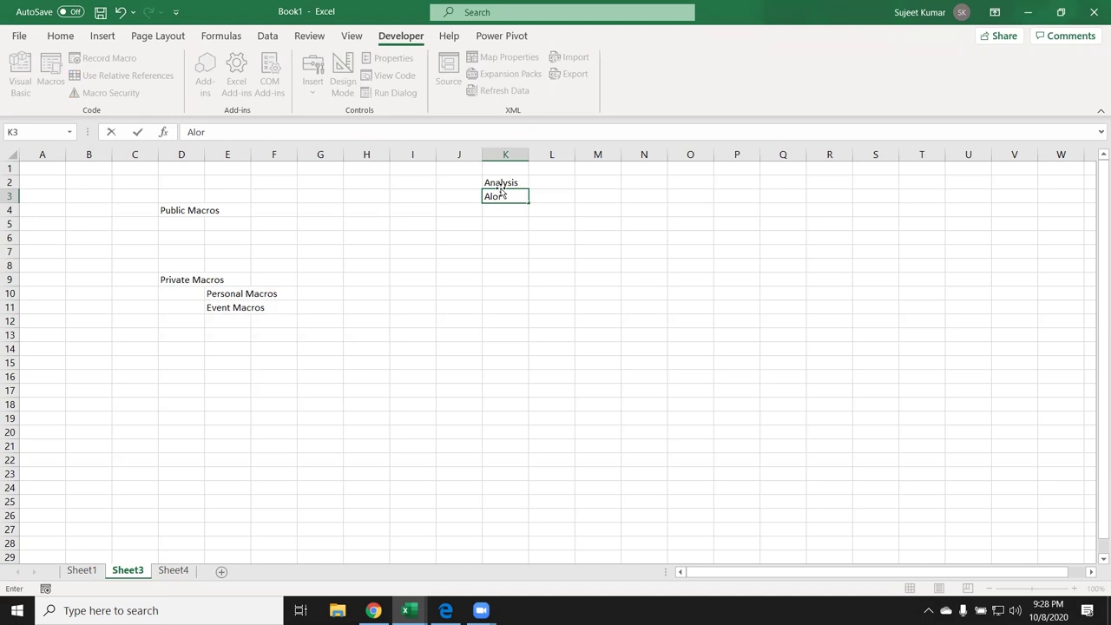
text(it)
key(BackSpace)
key(BackSpace)
key(BackSpace)
key(BackSpace)
key(BackSpace)
text(lgo)
text(ritham)
key(BackSpace)
text(am)
key(Return)
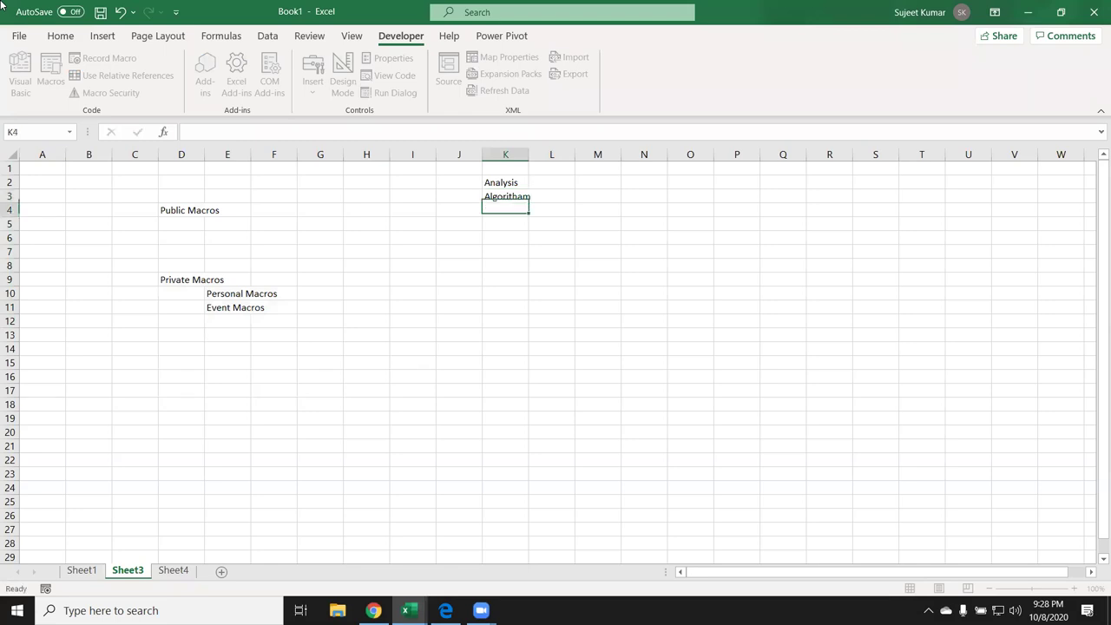
text(Code)
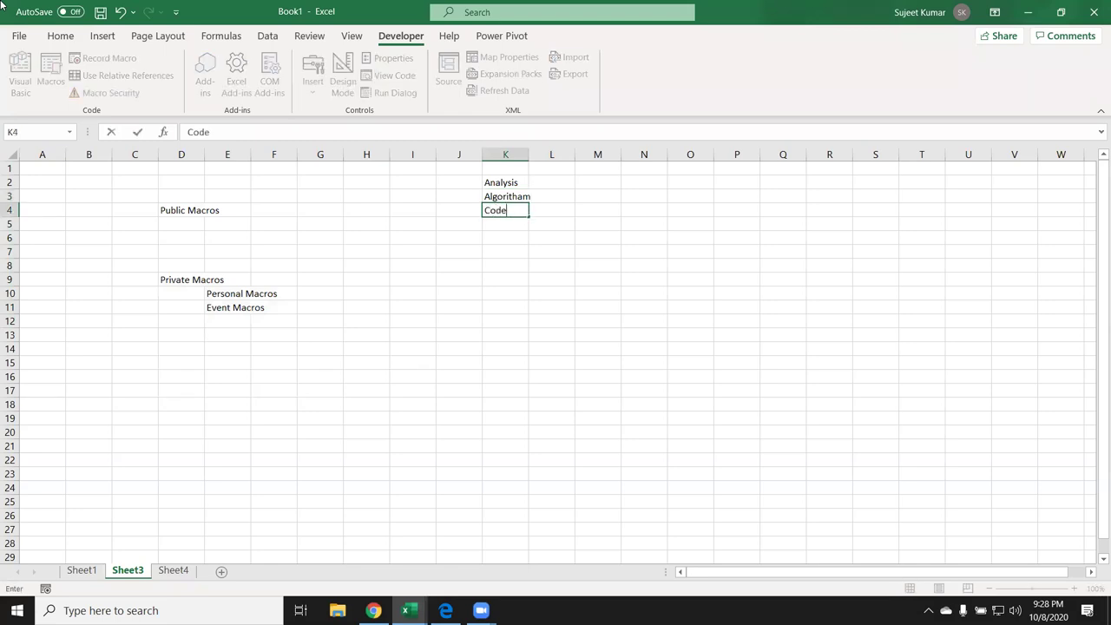
key(Return)
text(test)
key(Tab)
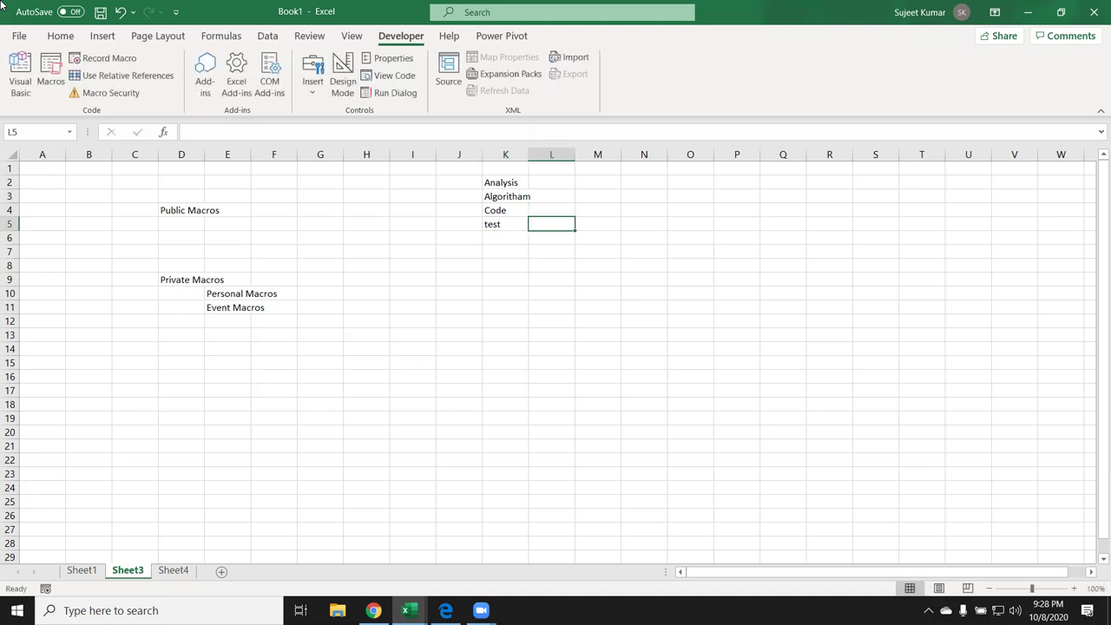
Enter recode in L5, Test in M5 and Apply in K6
text(recode)
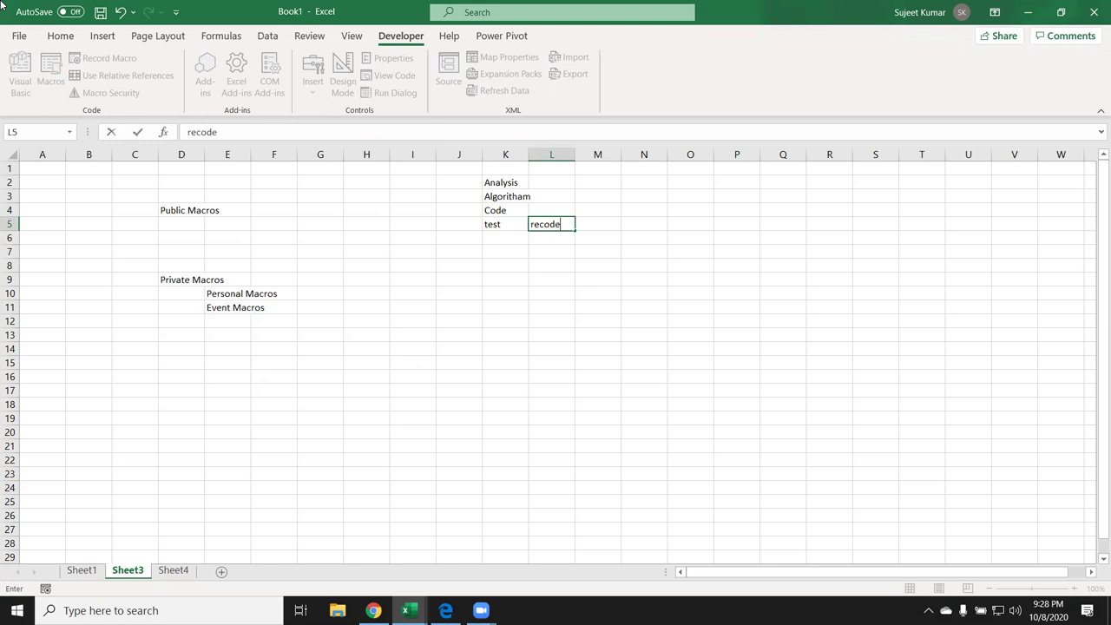
key(Tab)
text(Te)
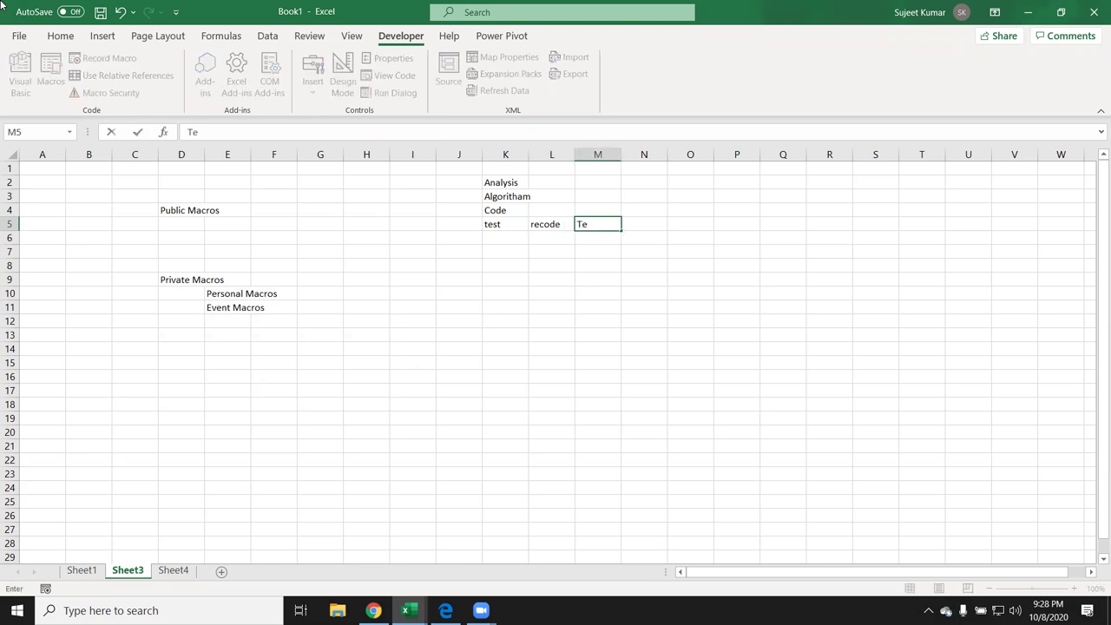
text(st)
key(Return)
key(Up)
key(shift+Right)
key(shift+Right)
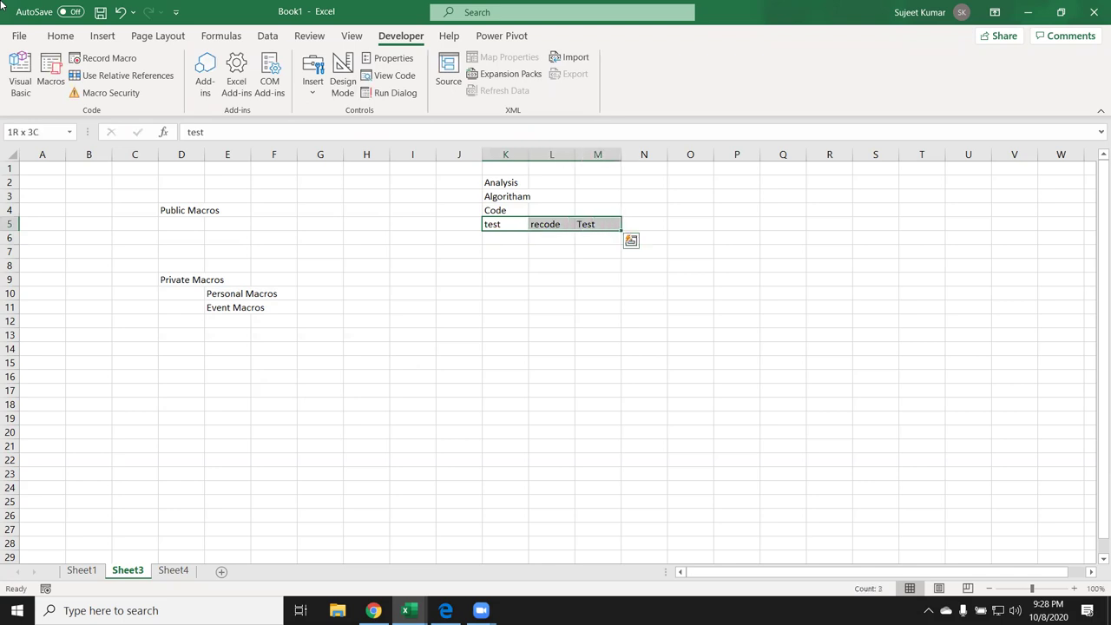
key(Down)
text(Apply)
key(Return)
Select the stage list K2:K6, then move the selection to H3
key(Up)
key(ctrl+shift+Up)
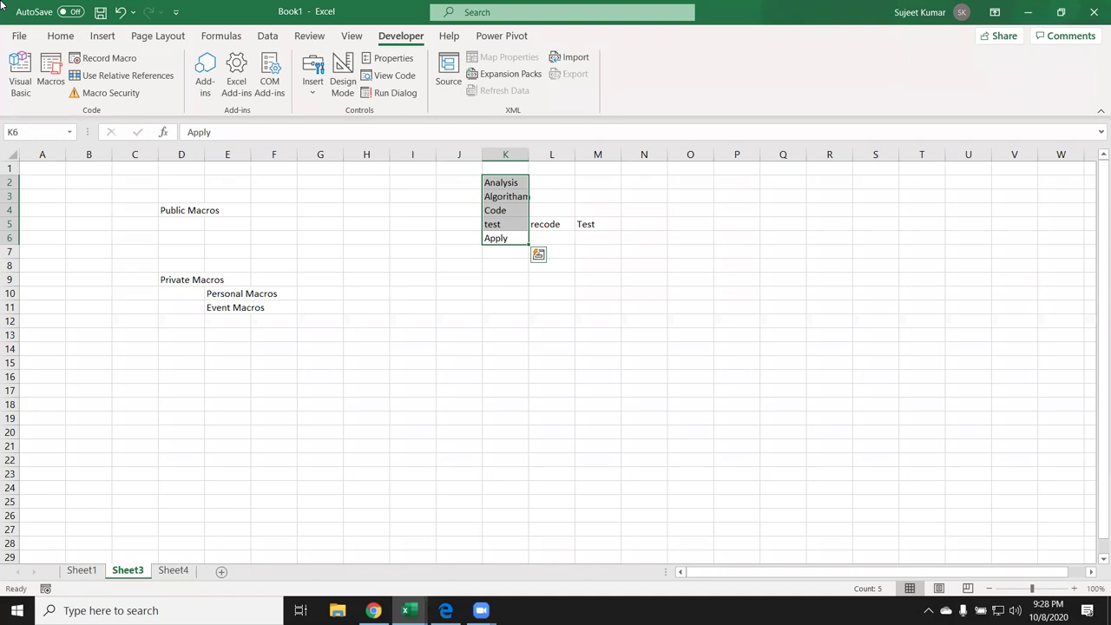
key(Up)
key(Up)
key(Up)
key(Up)
key(Down)
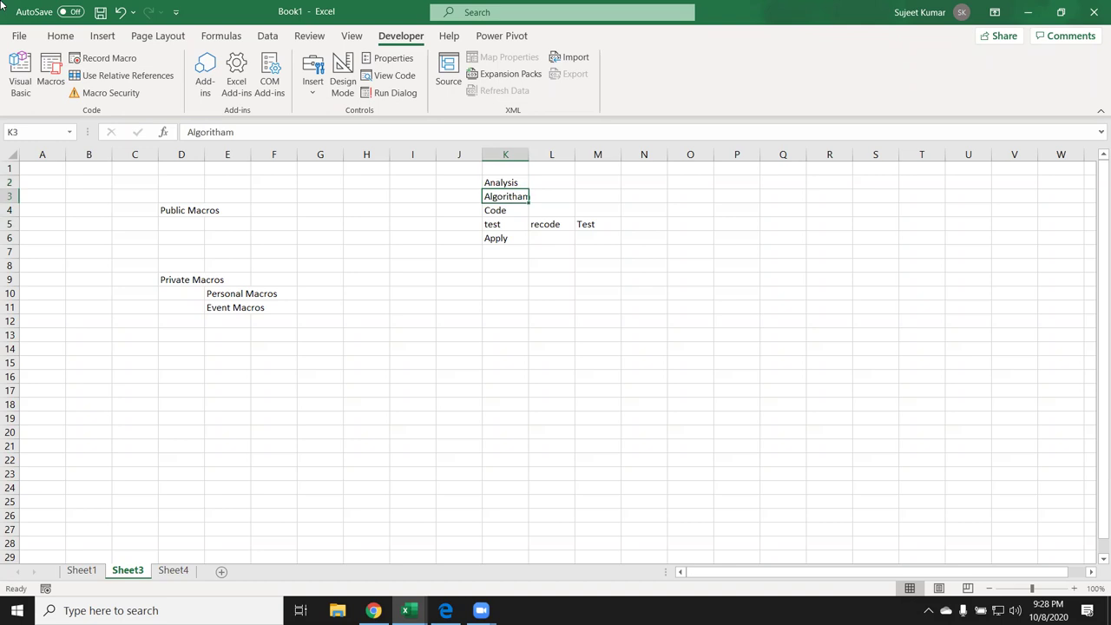
key(Left)
key(Left)
key(Left)
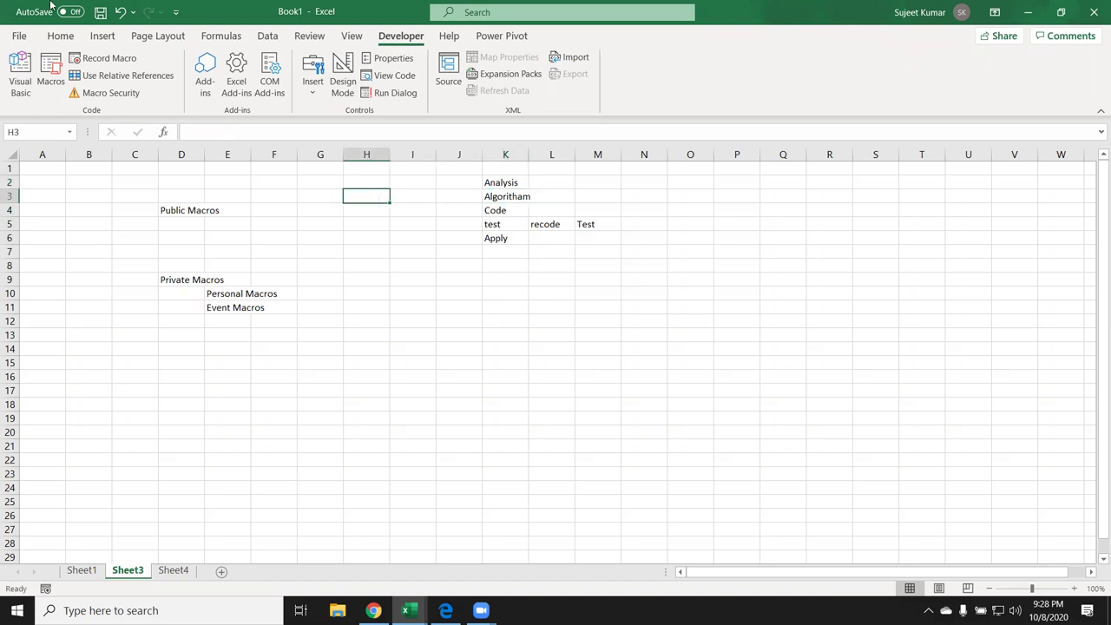
Enter the headers Name, City and Amt in A1:C1
click(57, 168)
text(Name)
key(Tab)
text(City)
key(Tab)
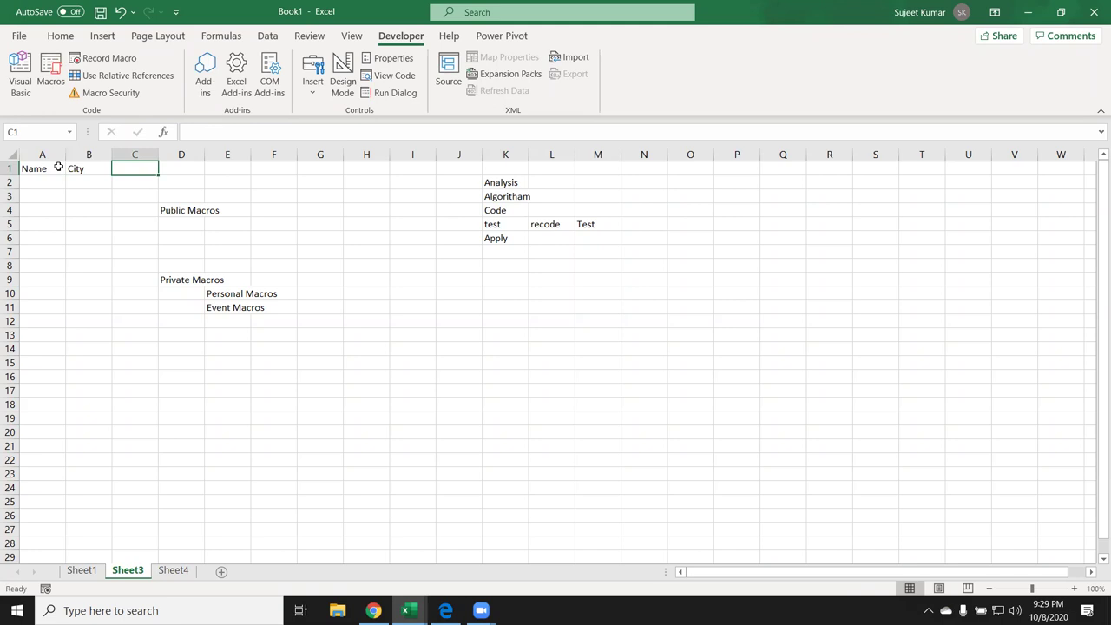
text(Amt)
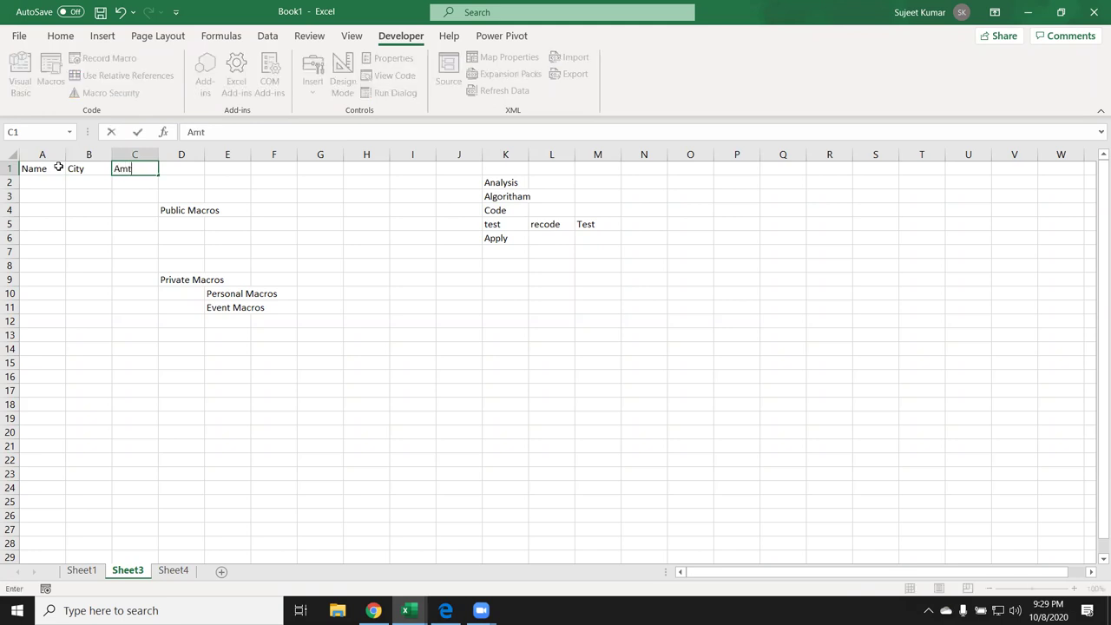
key(Tab)
List Start, select A1, enter Name and select B1 in I8:I11
click(268, 266)
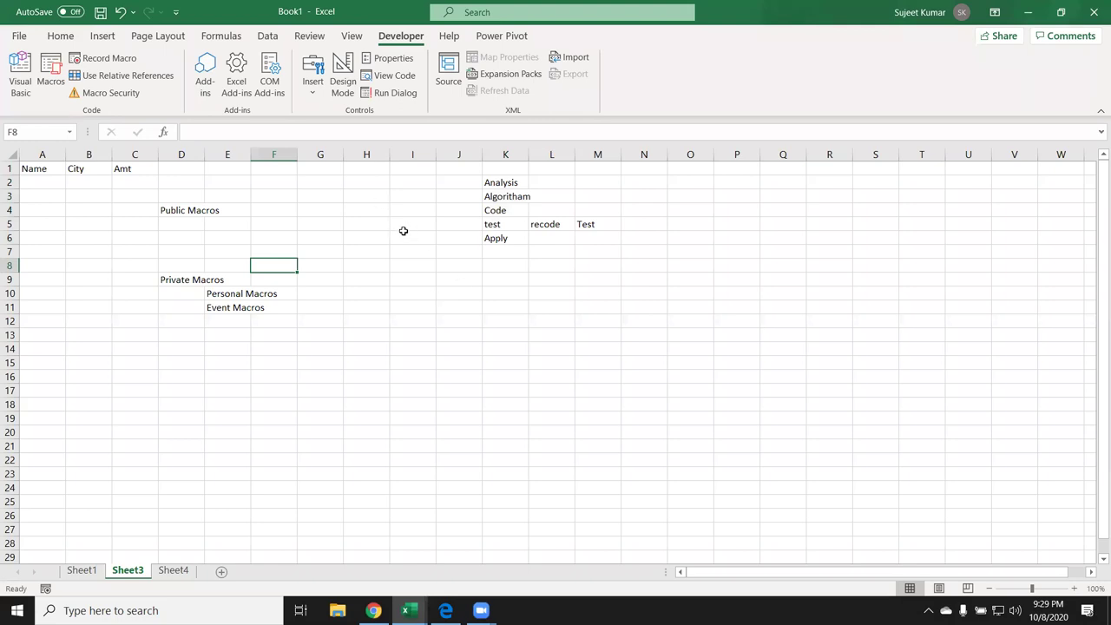
click(415, 267)
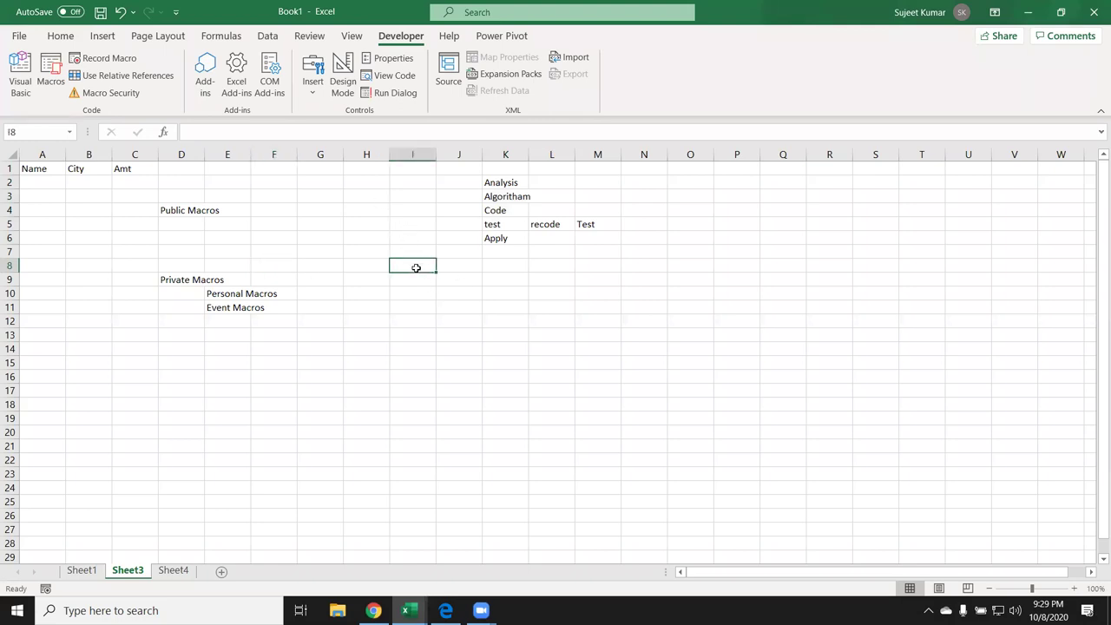
text(Start)
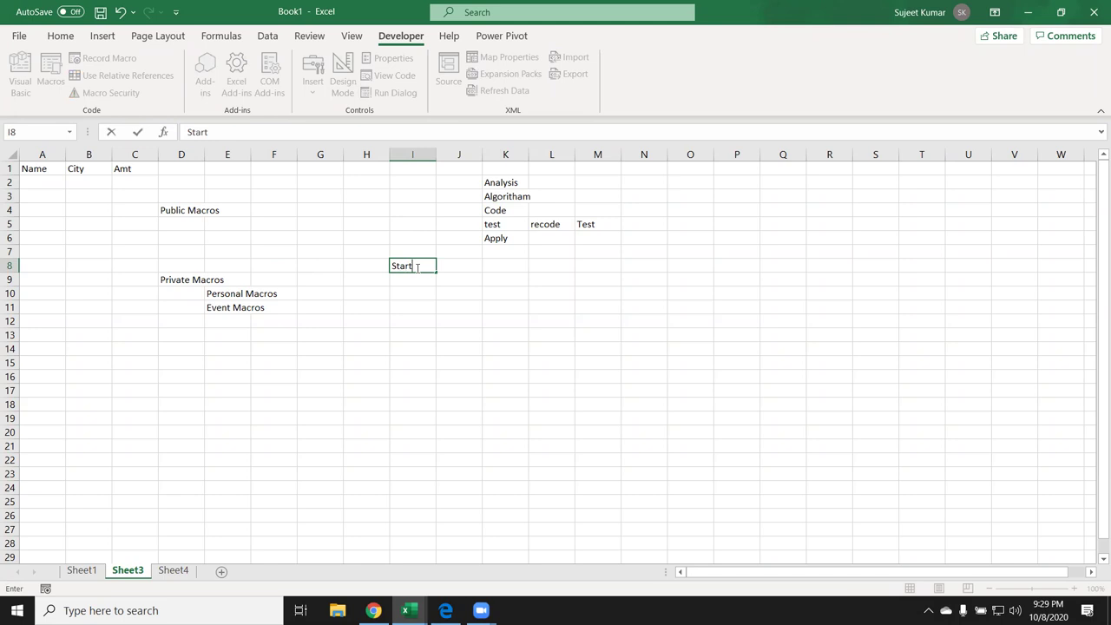
key(Return)
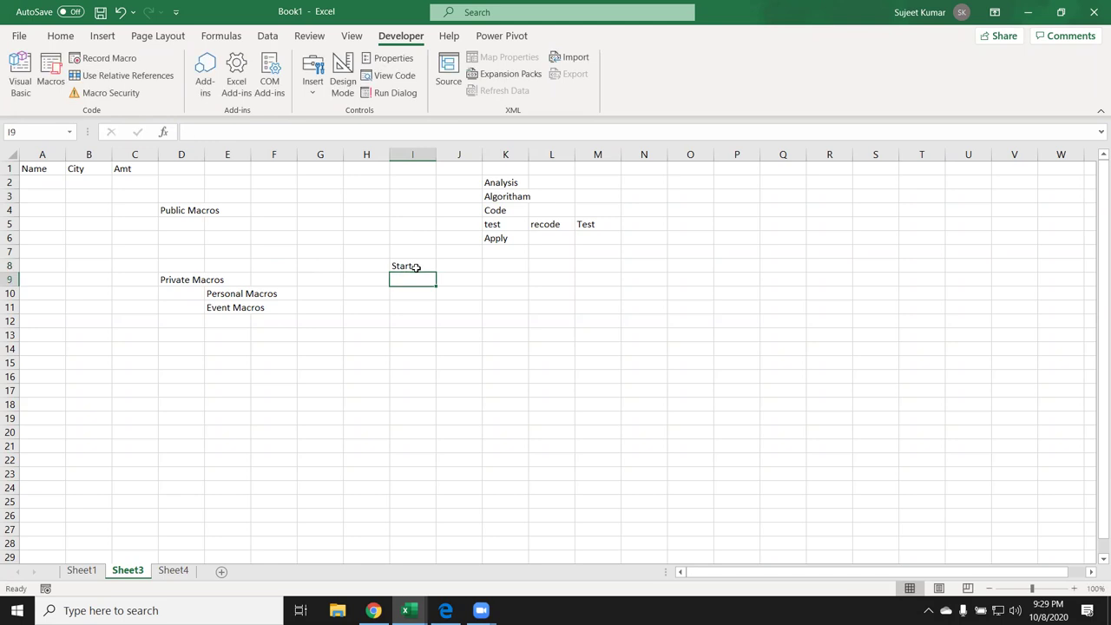
text(select A1)
key(Return)
text(enter Name)
key(Return)
text(select B)
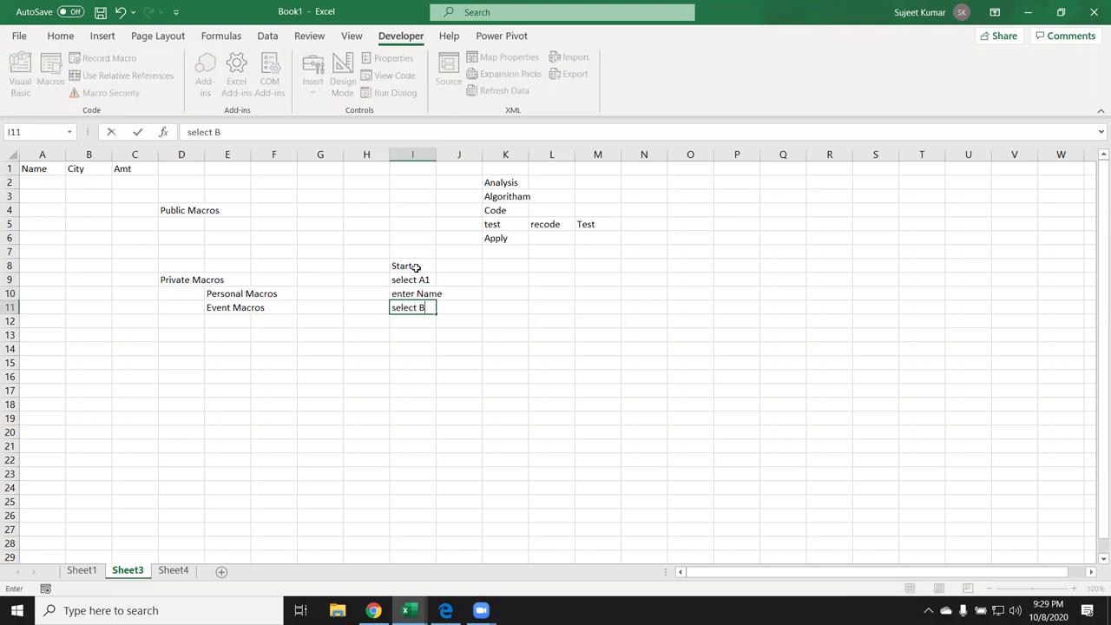
text(1)
key(Return)
Continue with Enter City, Select C1, Enter Amt and End in I12:I15
text(Enter City)
key(Return)
text(Select C1)
key(Return)
text(E)
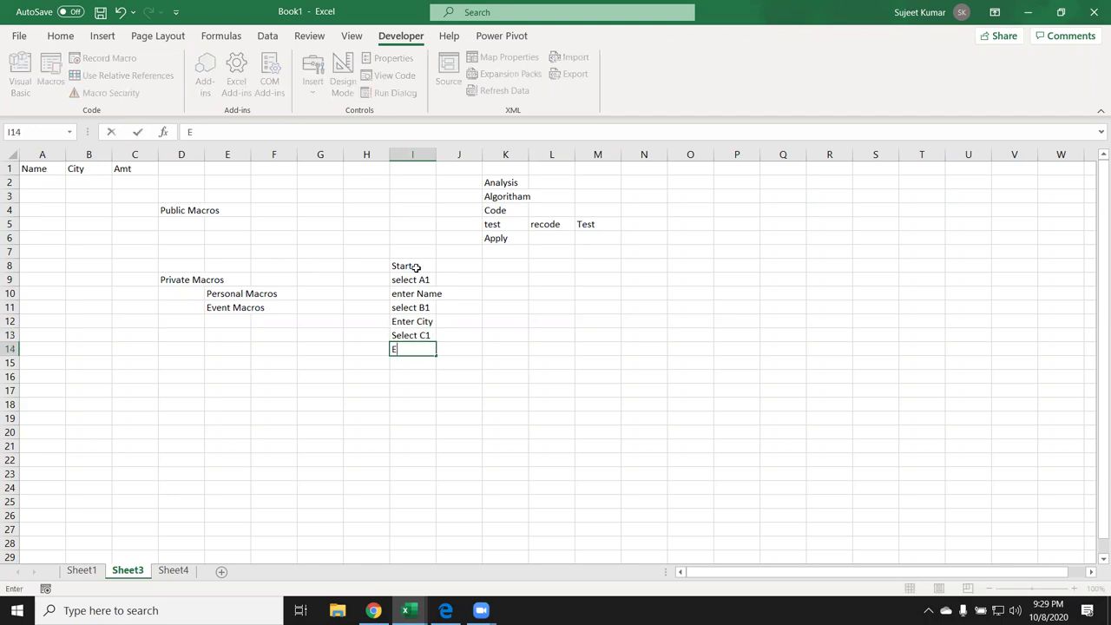
text(nter )
text(Amt)
key(Return)
text(End)
key(Return)
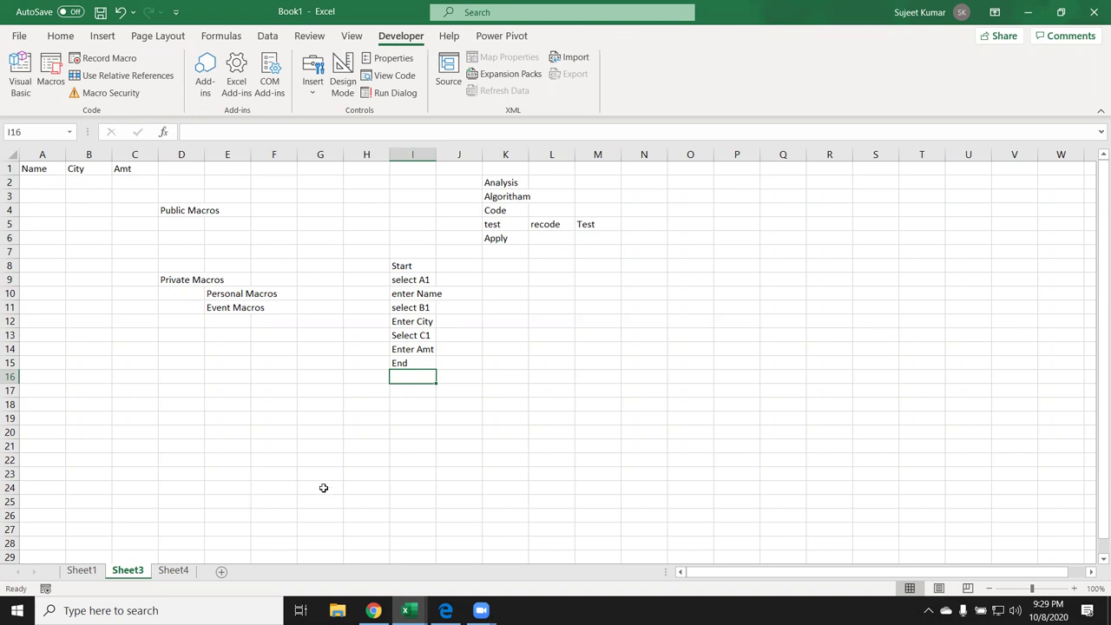
click(411, 283)
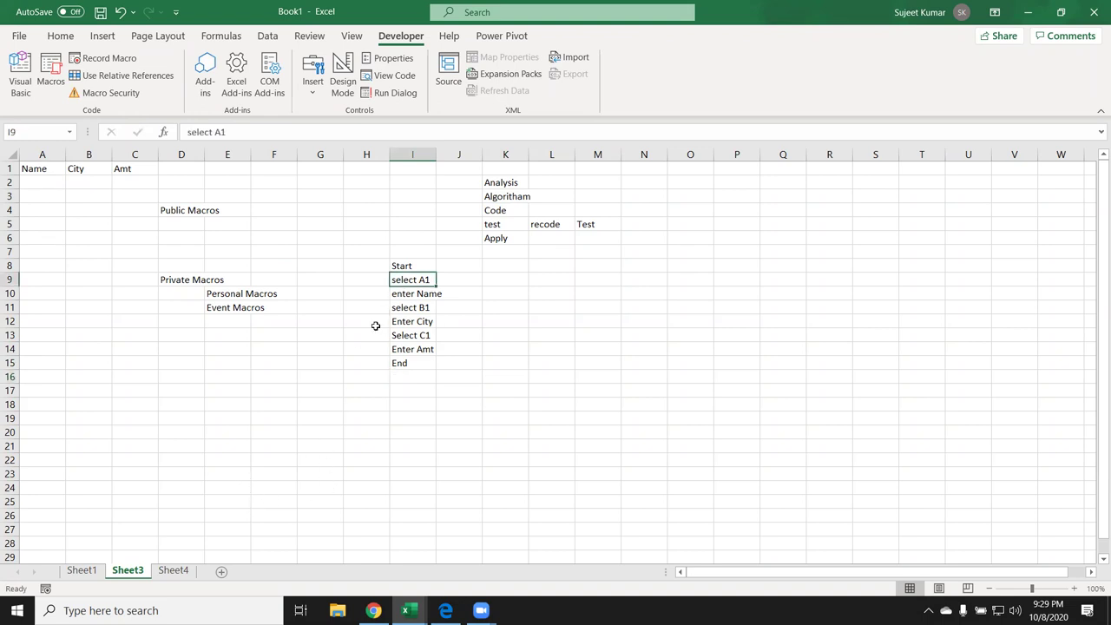
Add Range("A1").Select as raj_1's first line, then return to Excel
key(alt+F11)
click(217, 246)
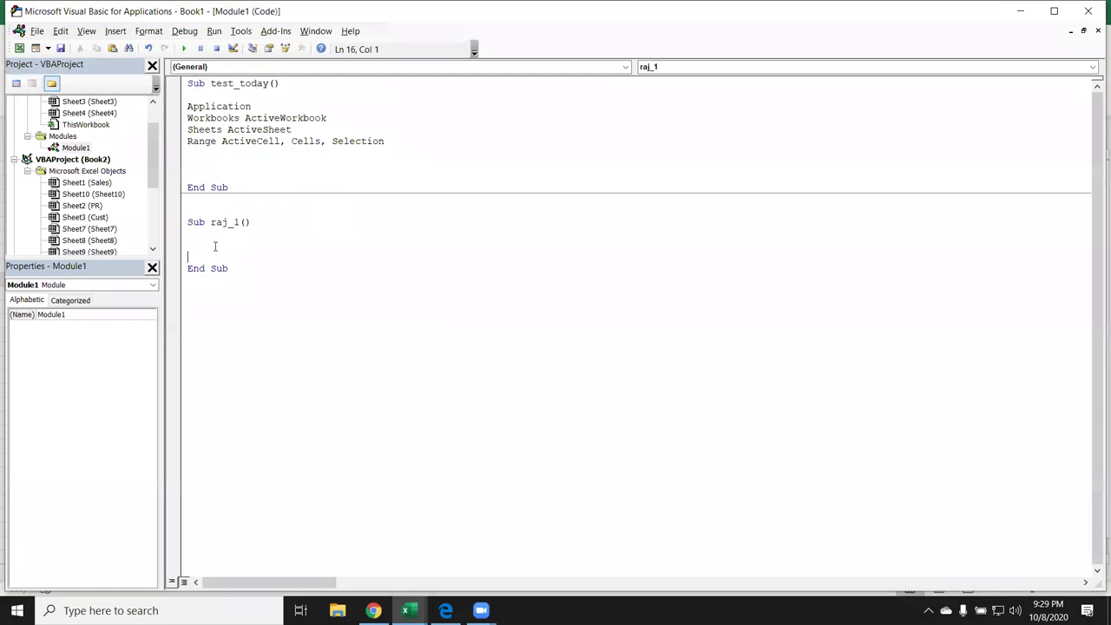
text(range)
text(("A1)
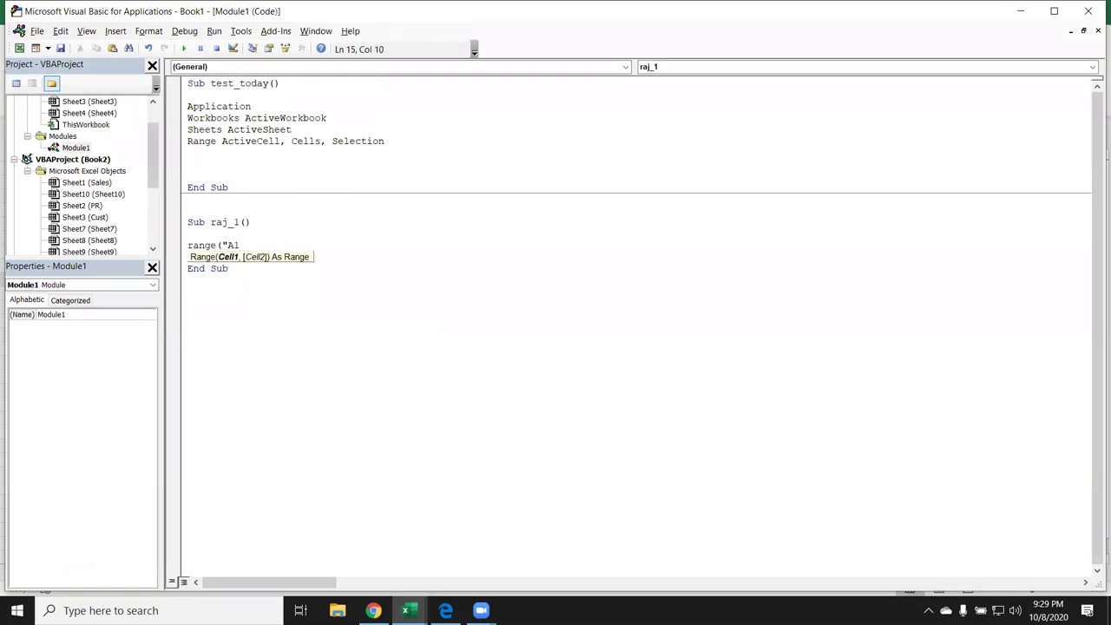
text(").Select3)
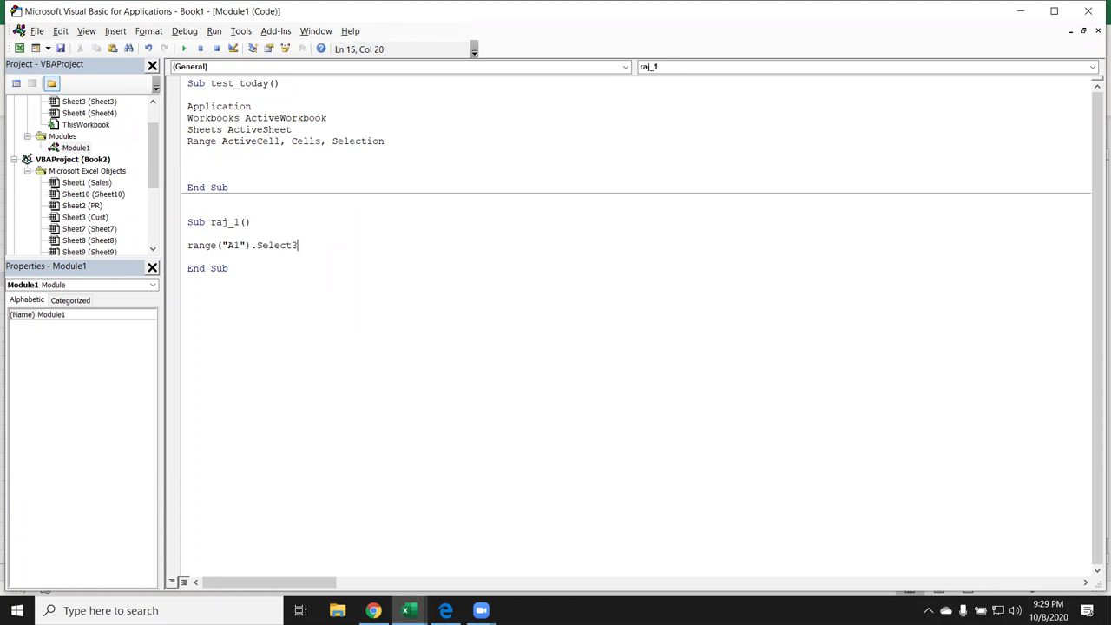
key(BackSpace)
key(Return)
key(alt+F11)
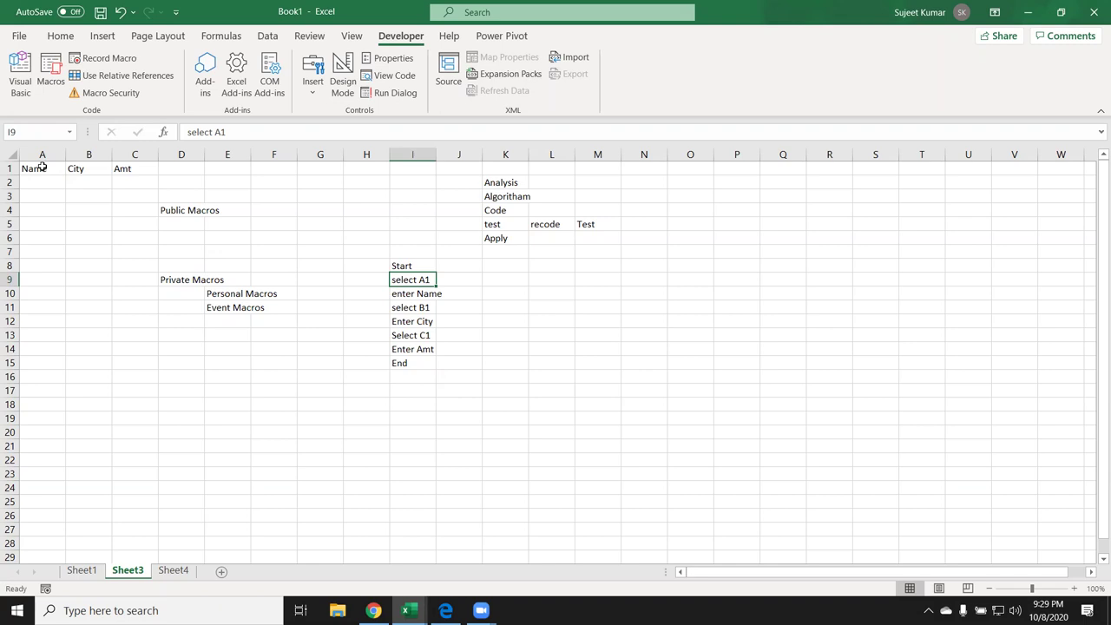
Select A1 and the step list I8:I15, then switch to the Chrome window
click(46, 170)
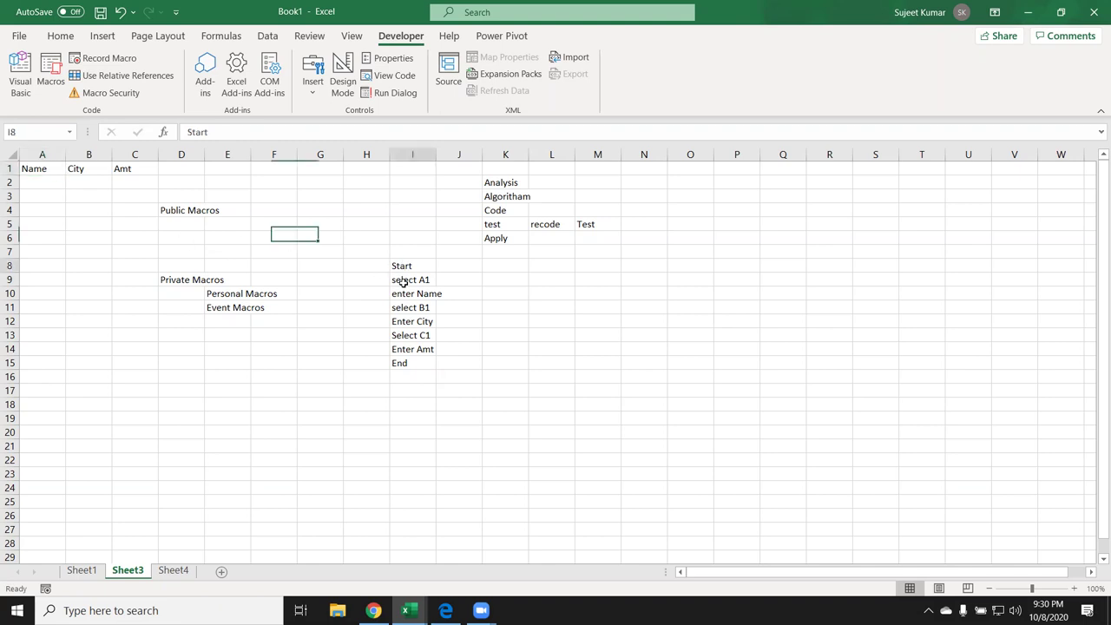
drag(402, 267, 399, 361)
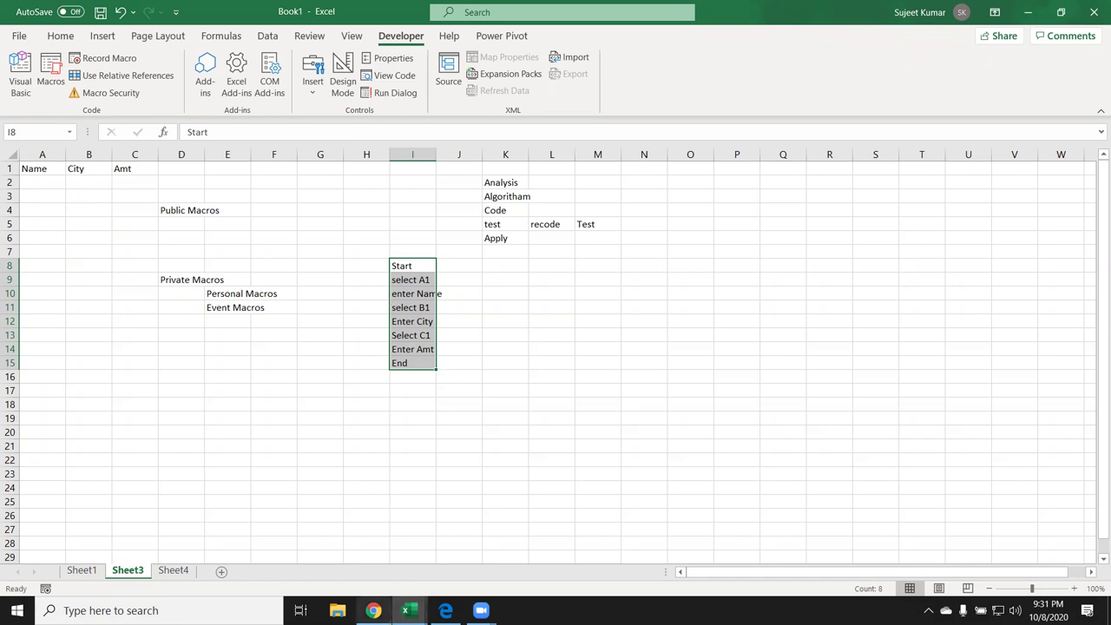
click(373, 610)
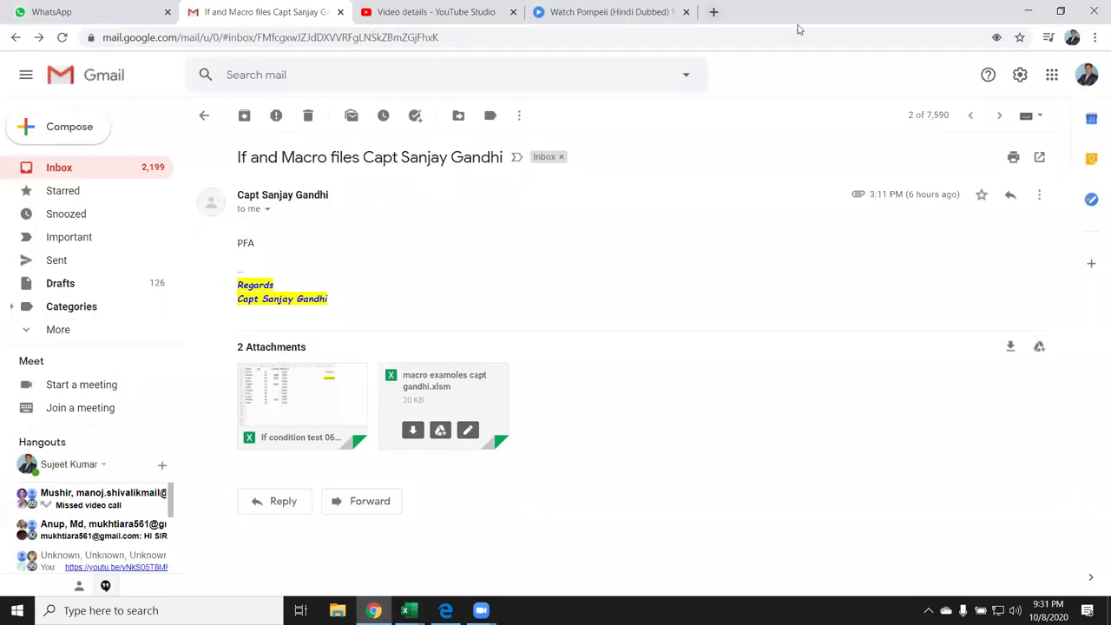
Load excel-vba.com in a new Chrome tab
key(ctrl+t)
text(exce)
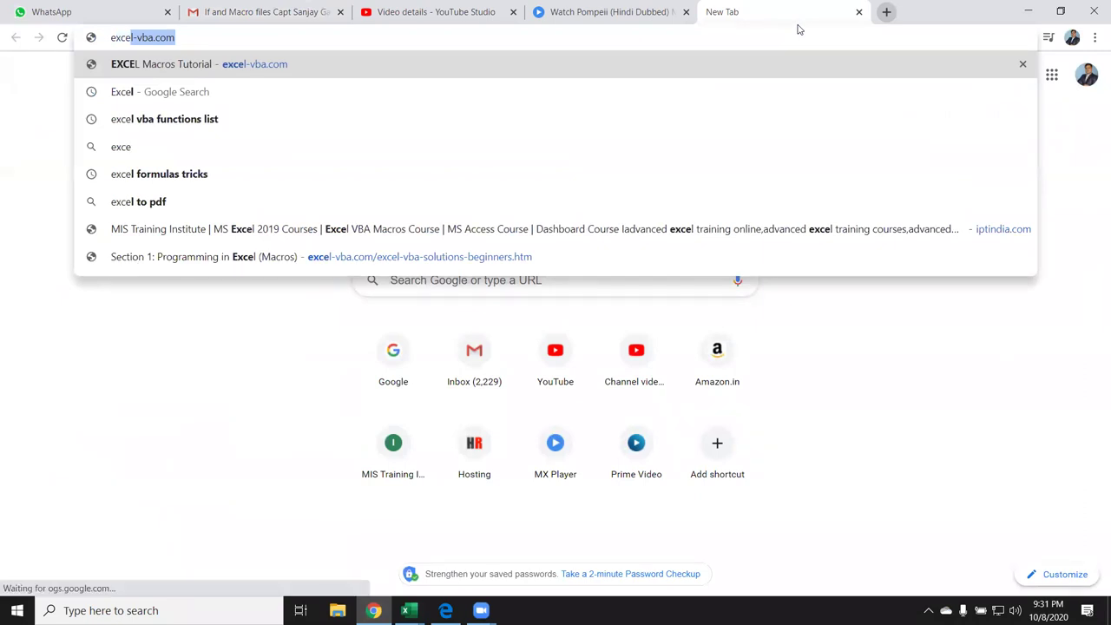
key(Return)
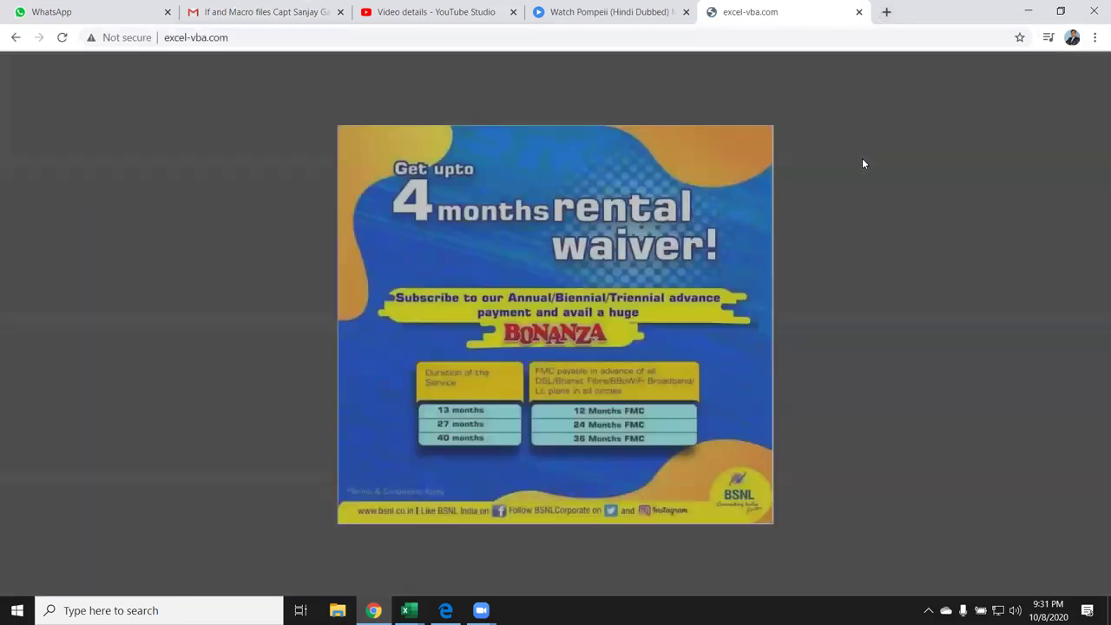
click(264, 38)
key(Return)
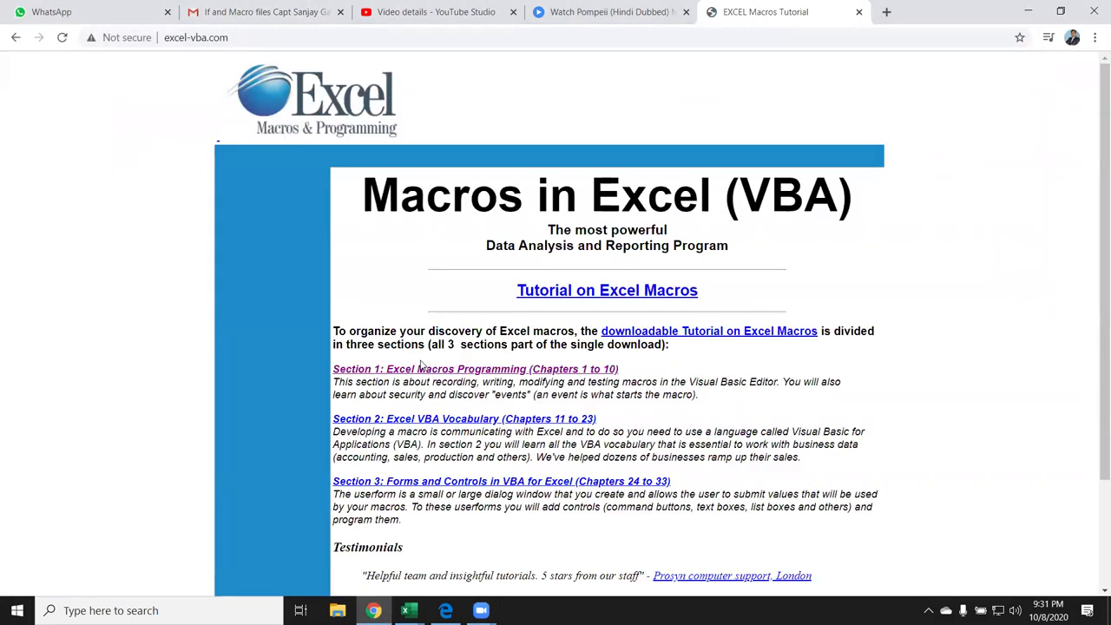
Scroll down to Section 1's Exercise 1, then minimise Chrome to show the desktop
scroll(473, 322, down, 3)
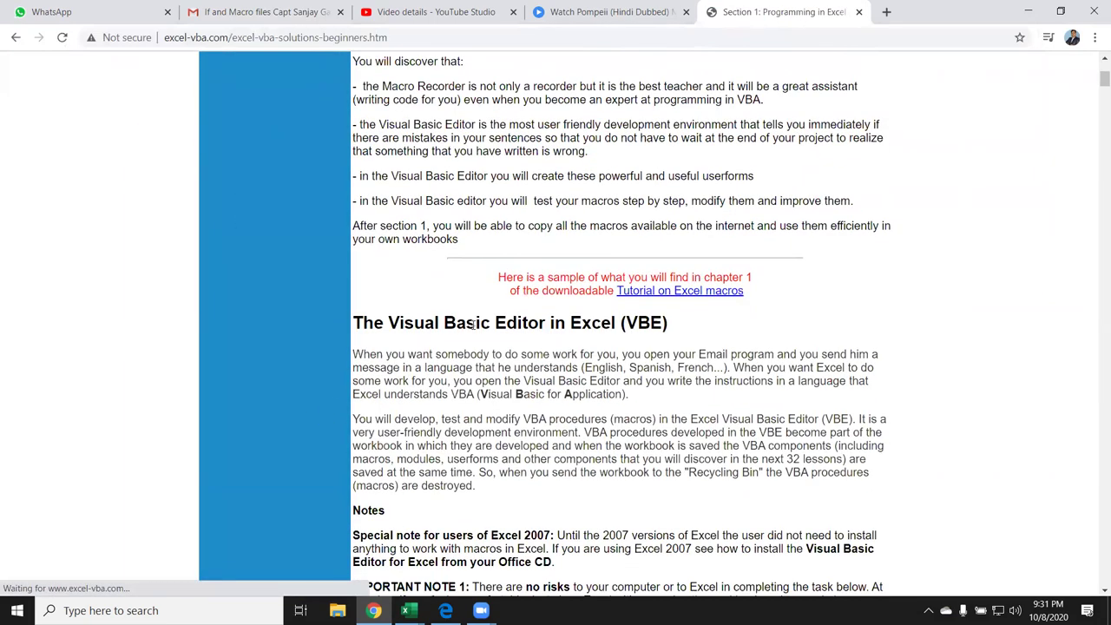
scroll(470, 316, down, 5)
scroll(469, 317, down, 5)
scroll(468, 317, down, 5)
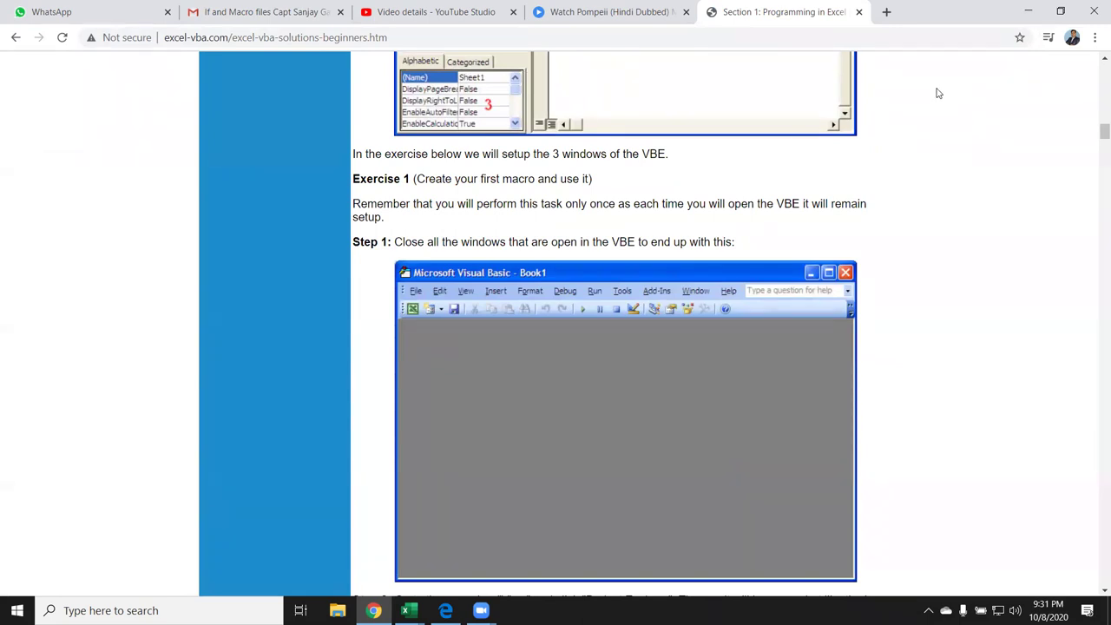
key(super+d)
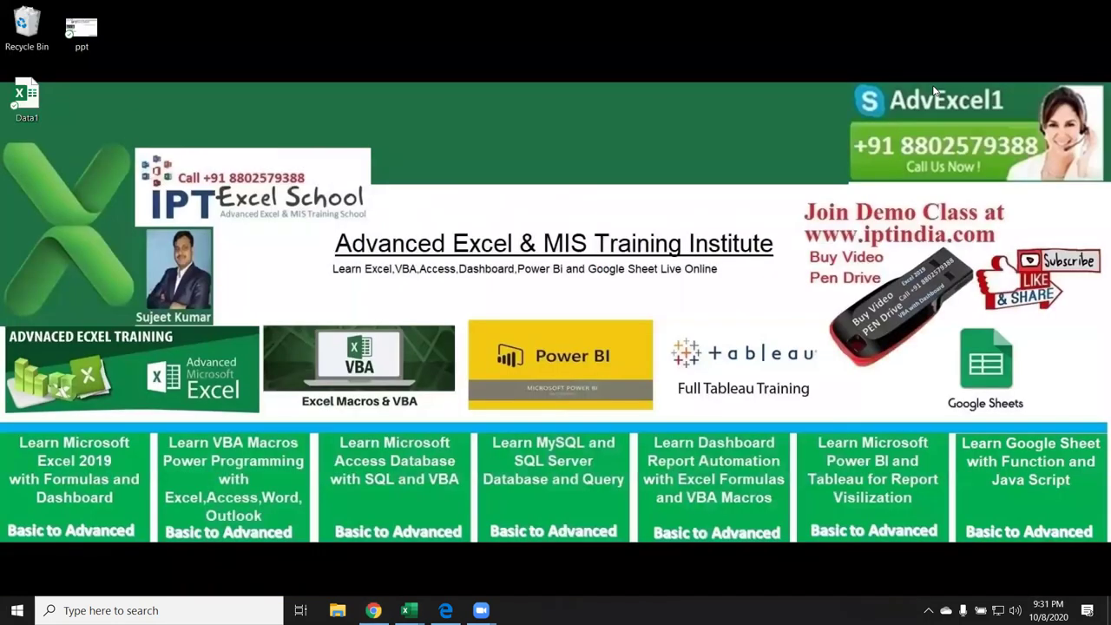